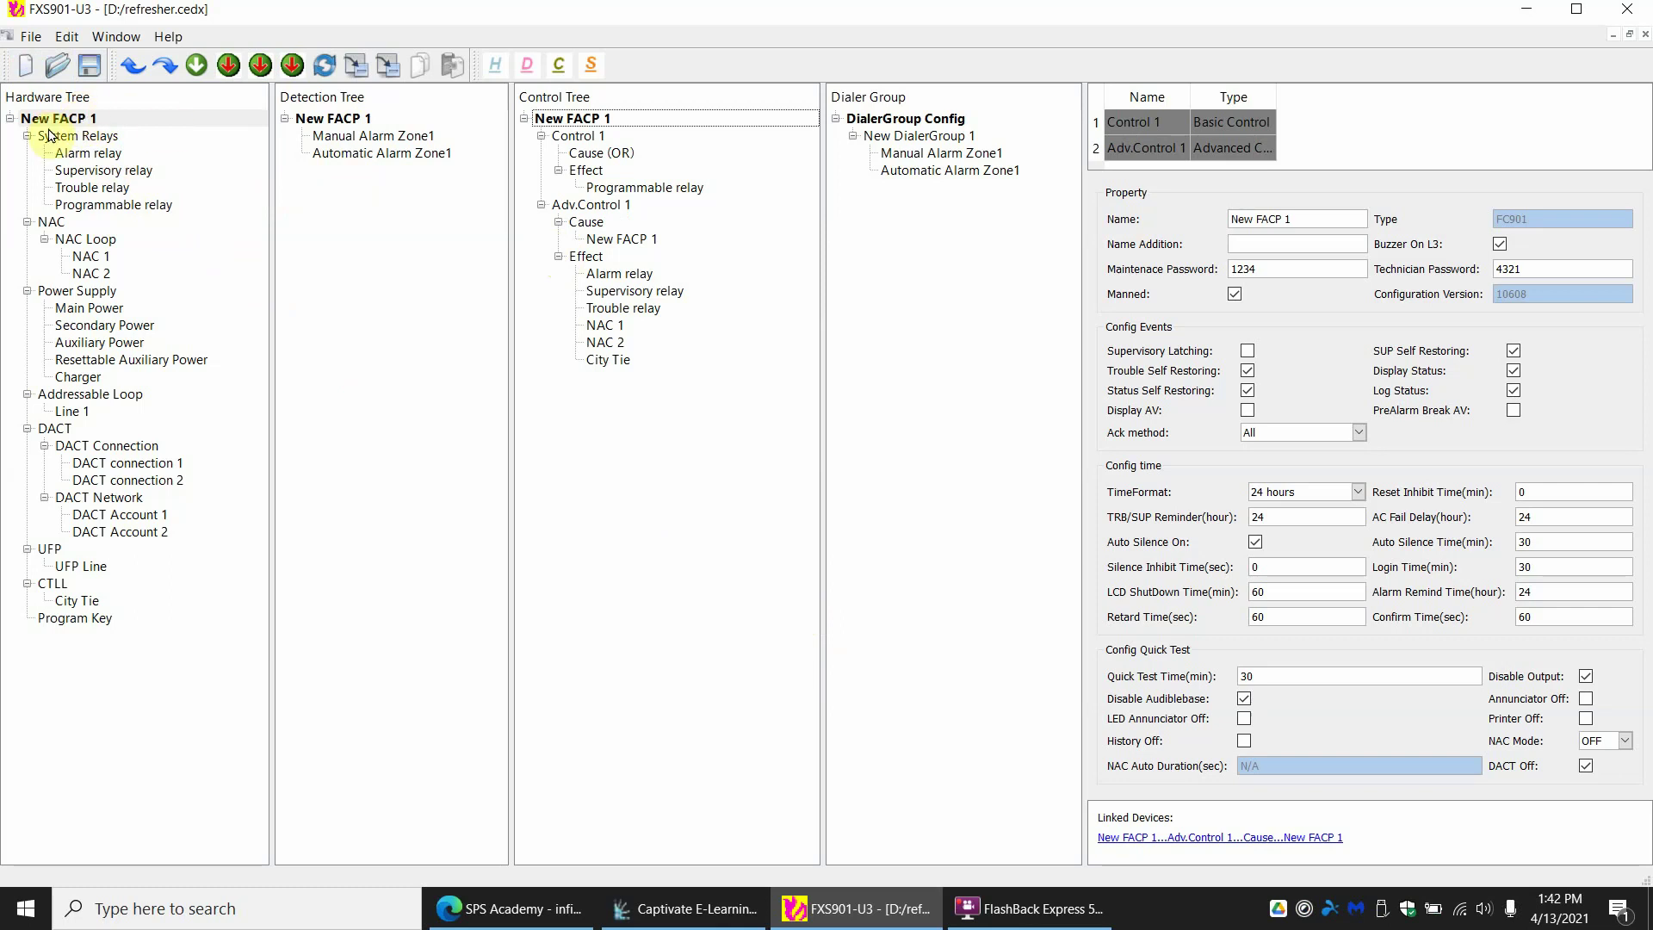
Replace the panel name 'New FACP 1' with 'The Smith Bldg'.
click(60, 121)
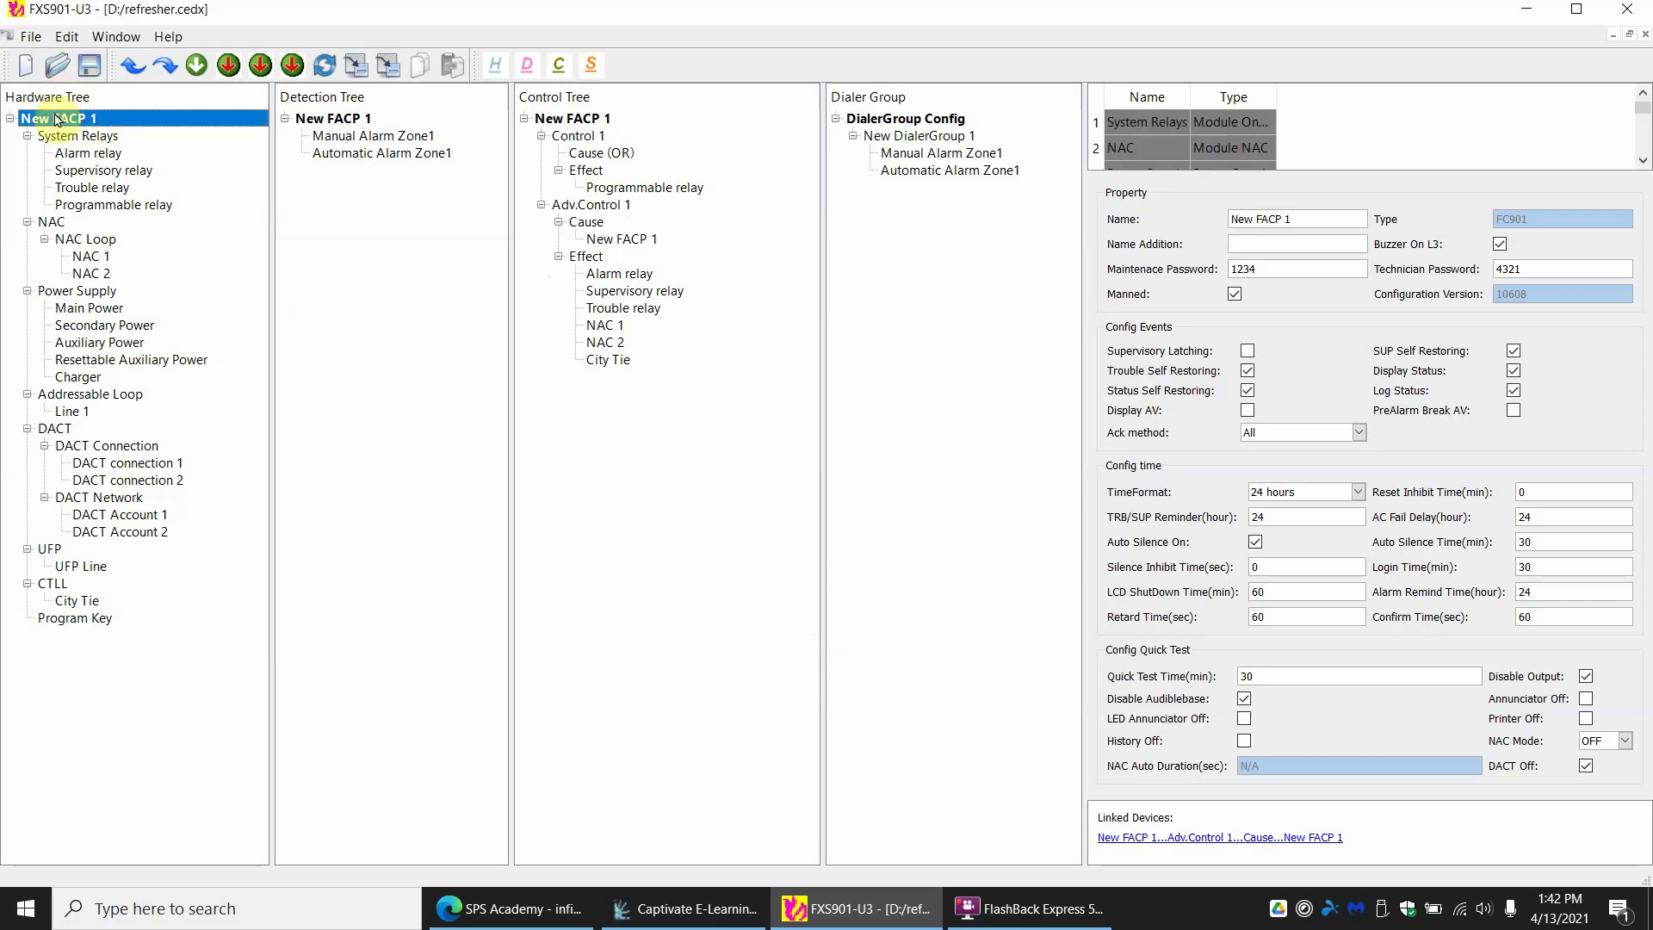
drag(1330, 219, 1128, 219)
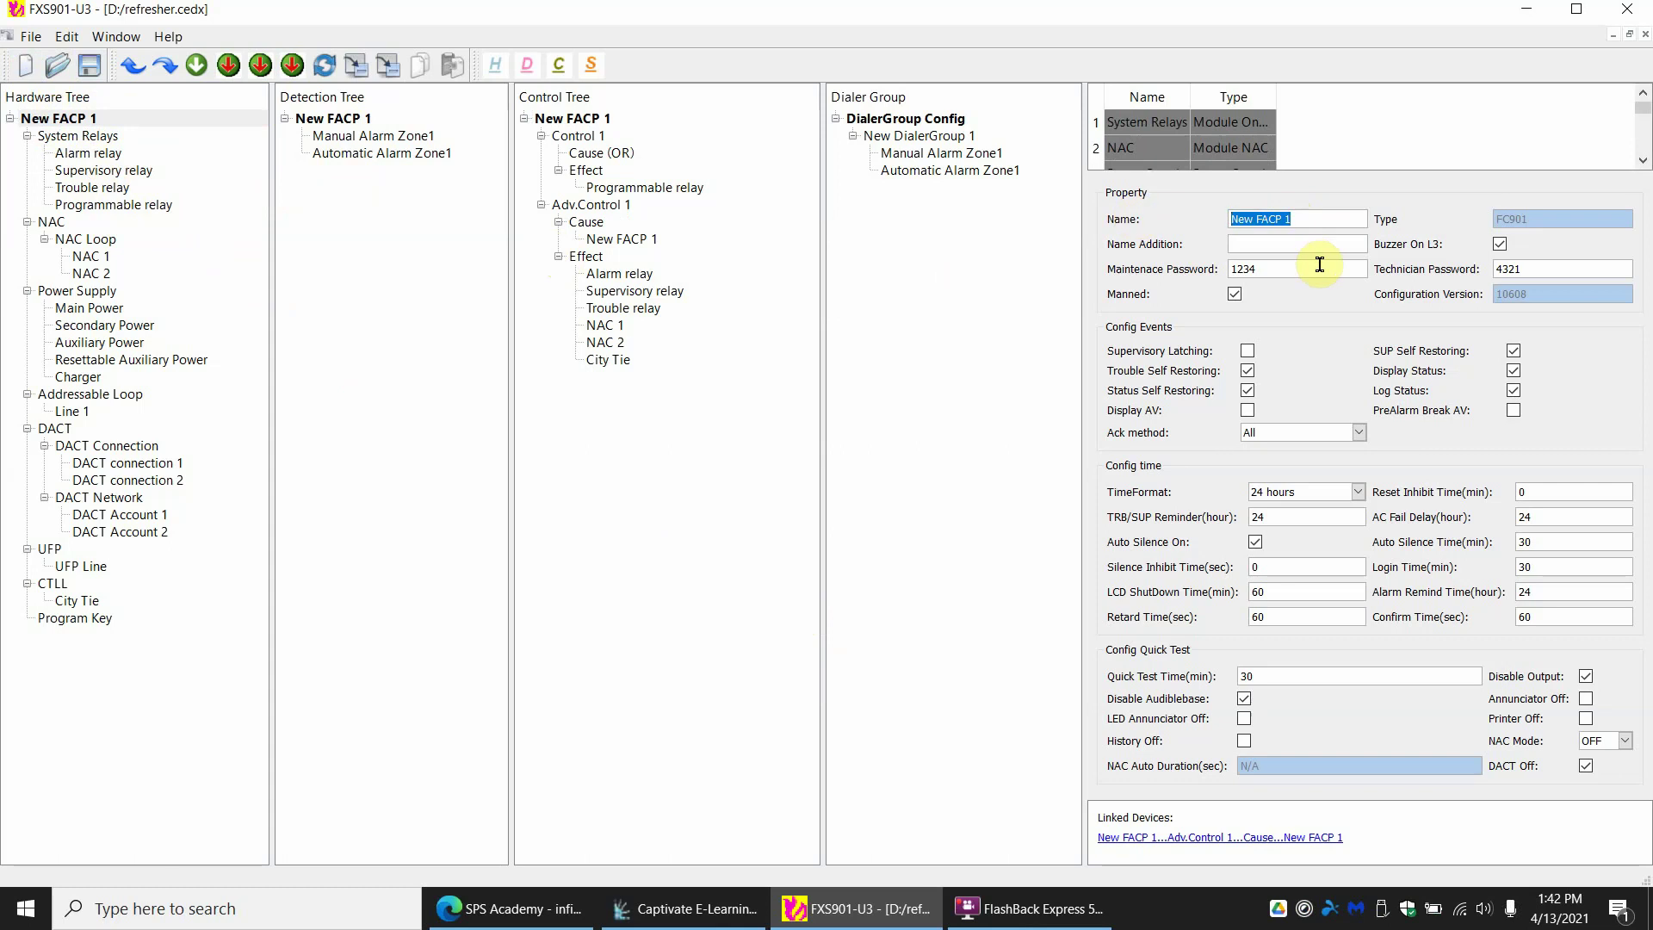
text(The)
Switch off Phone Line2 monitoring on the DACT Connection, disabling DACT connection 2.
click(88, 411)
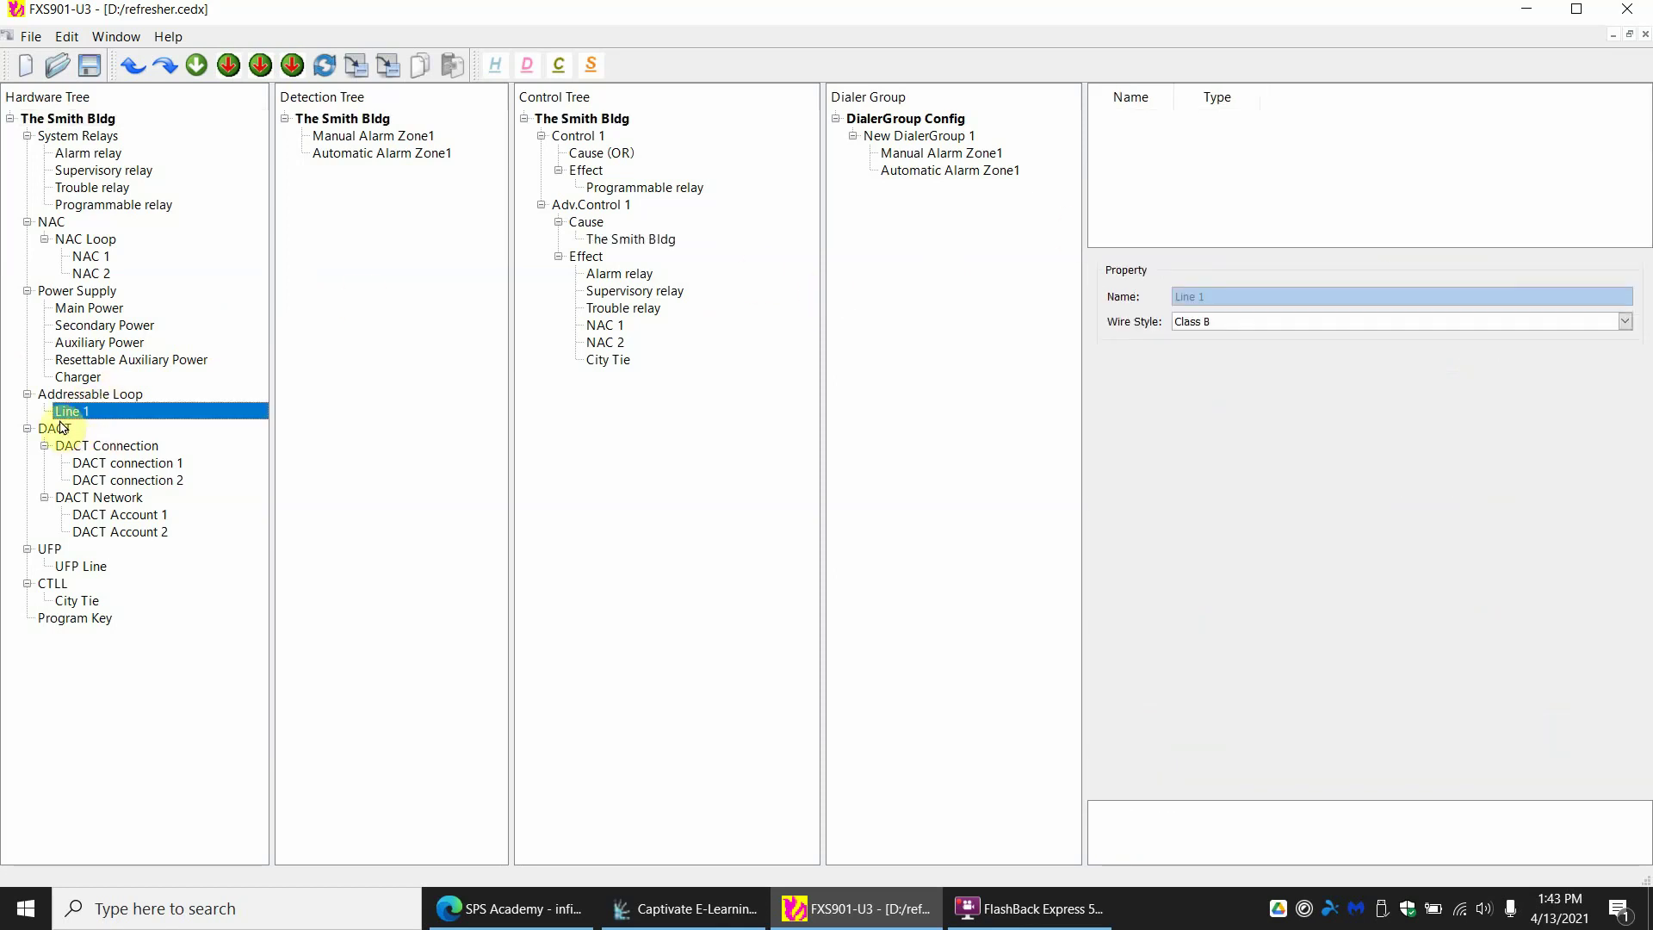
click(60, 428)
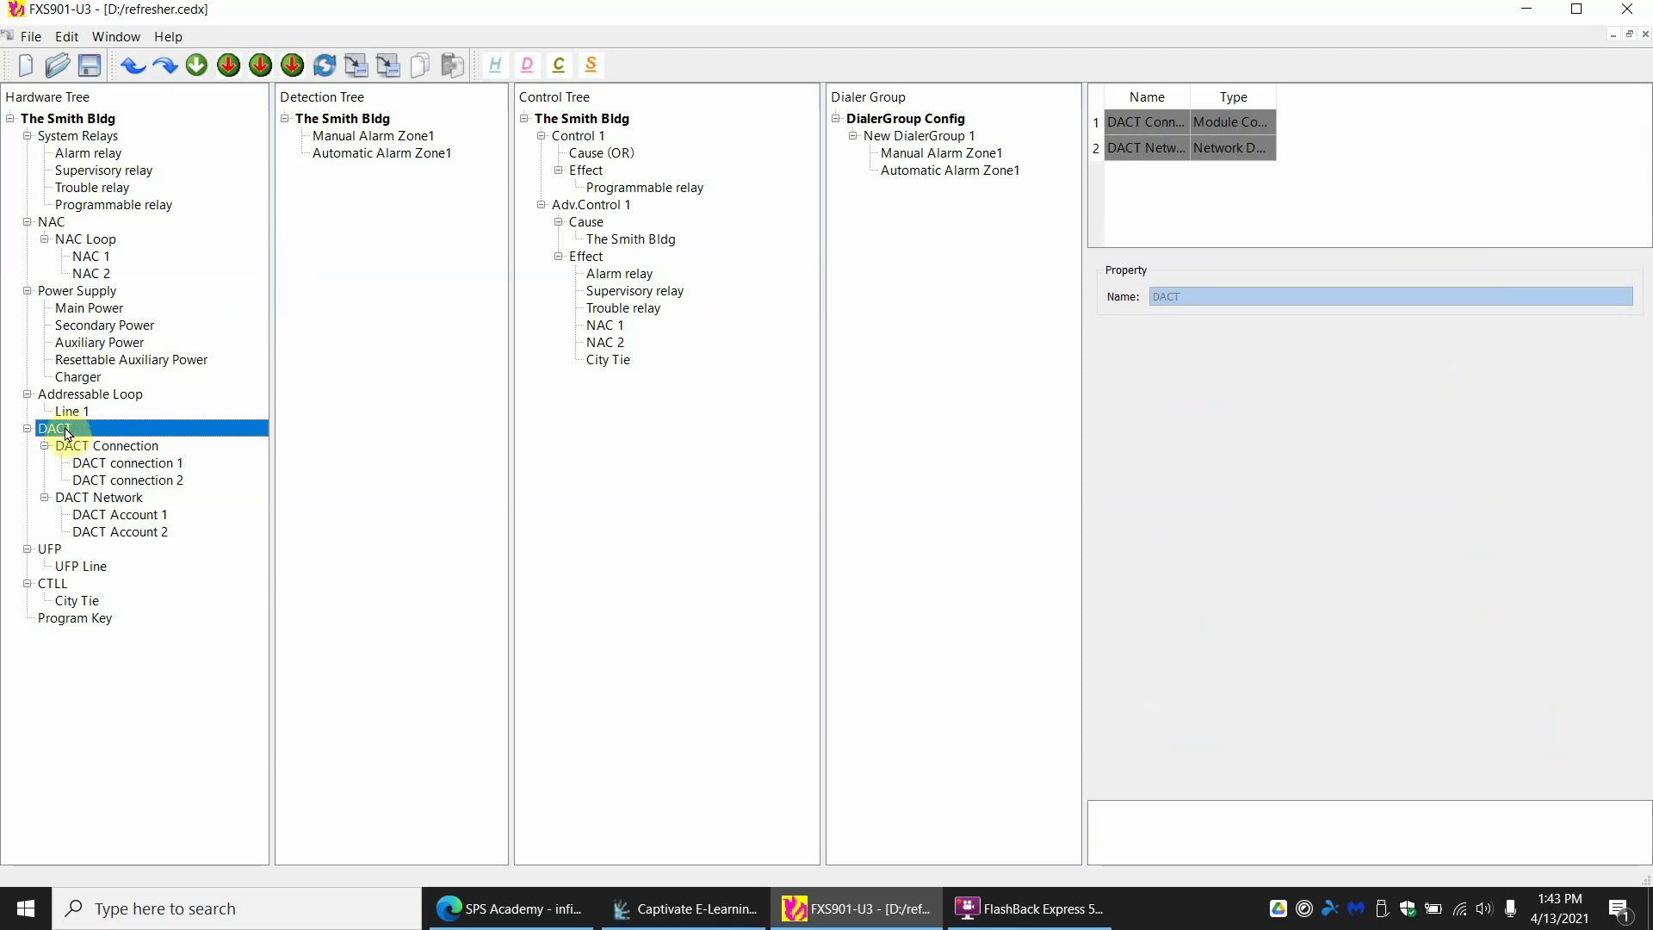
right_click(64, 432)
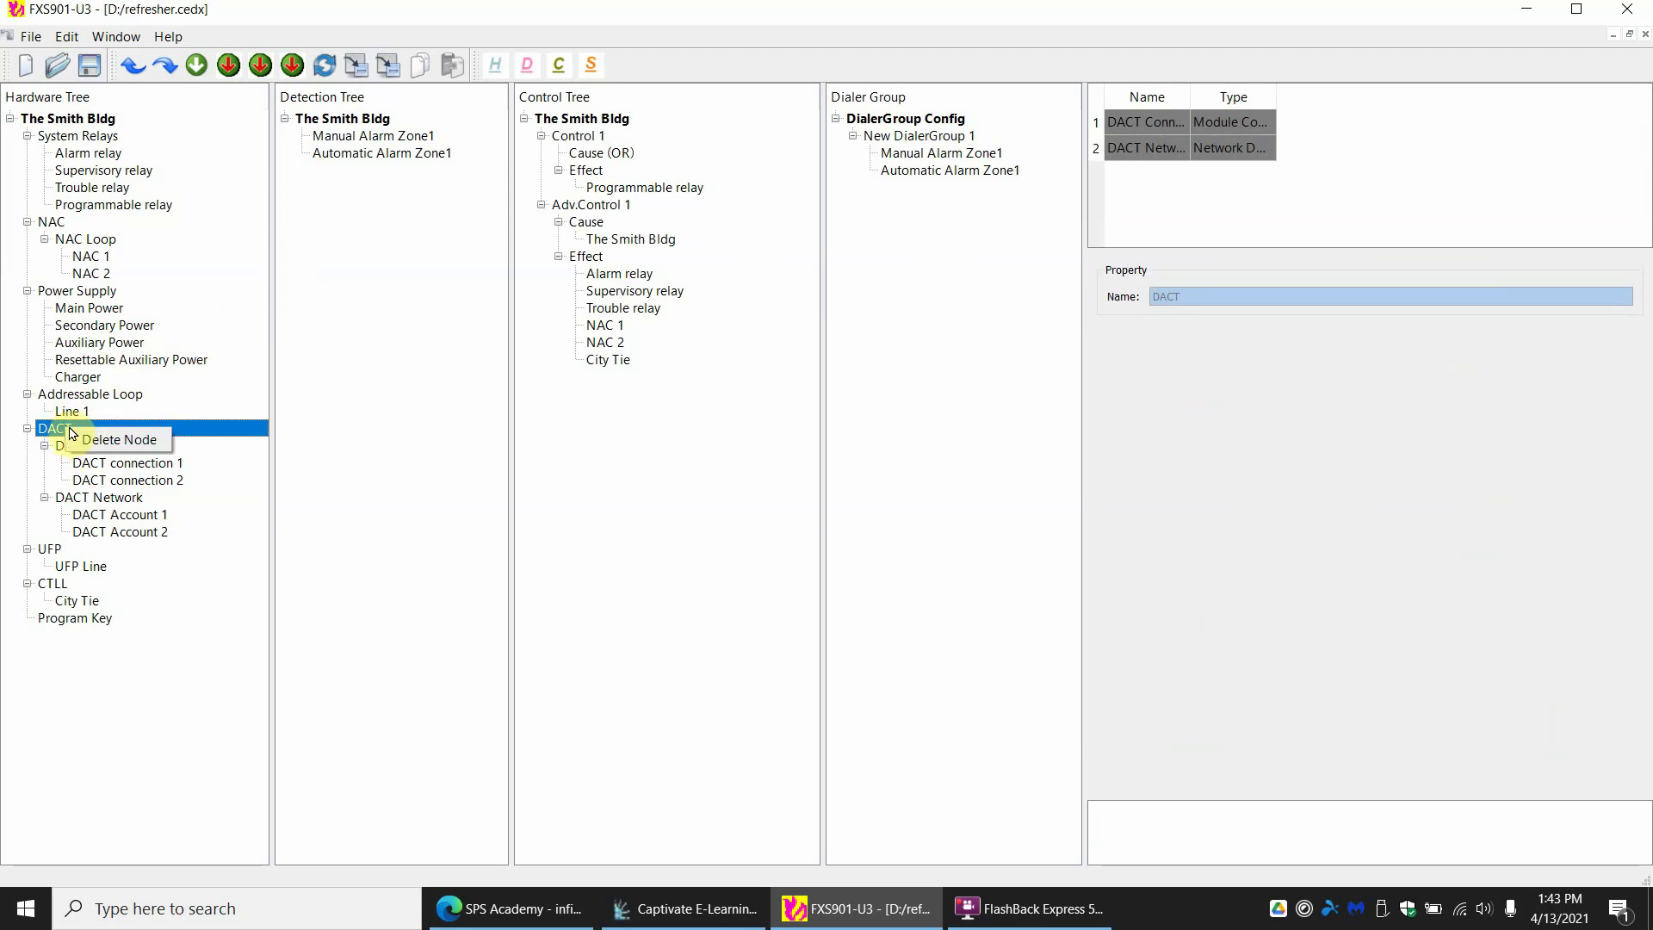
click(101, 479)
click(111, 447)
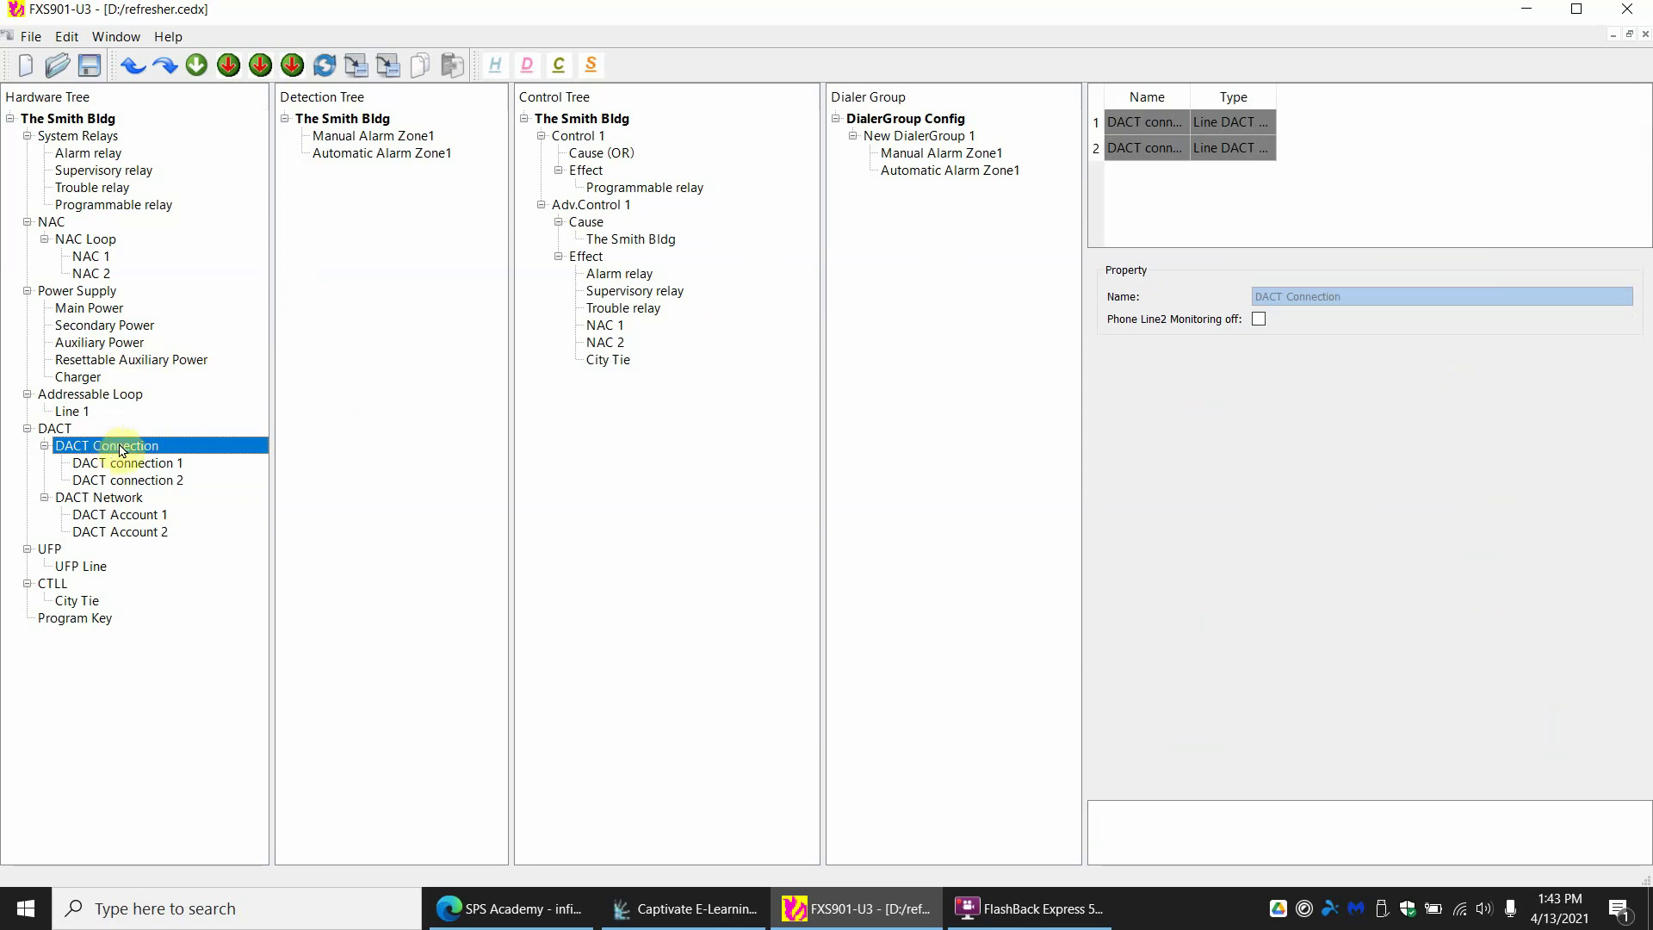
click(1259, 320)
Review the DACT connection 1 and DACT Network settings.
click(135, 466)
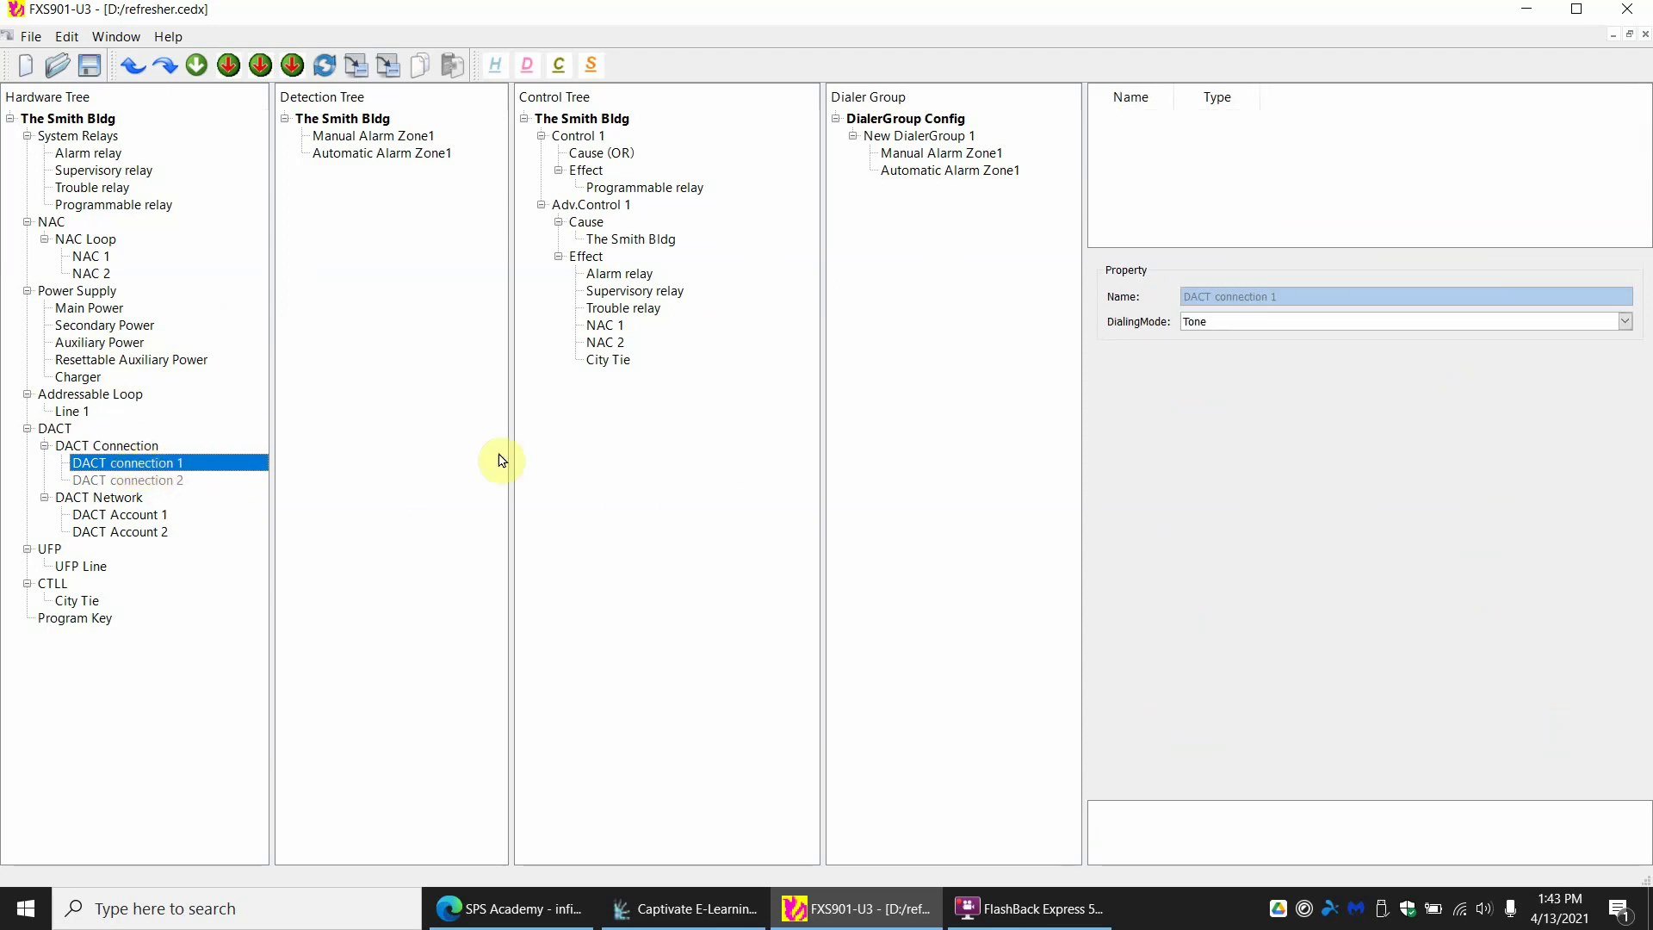
click(1211, 332)
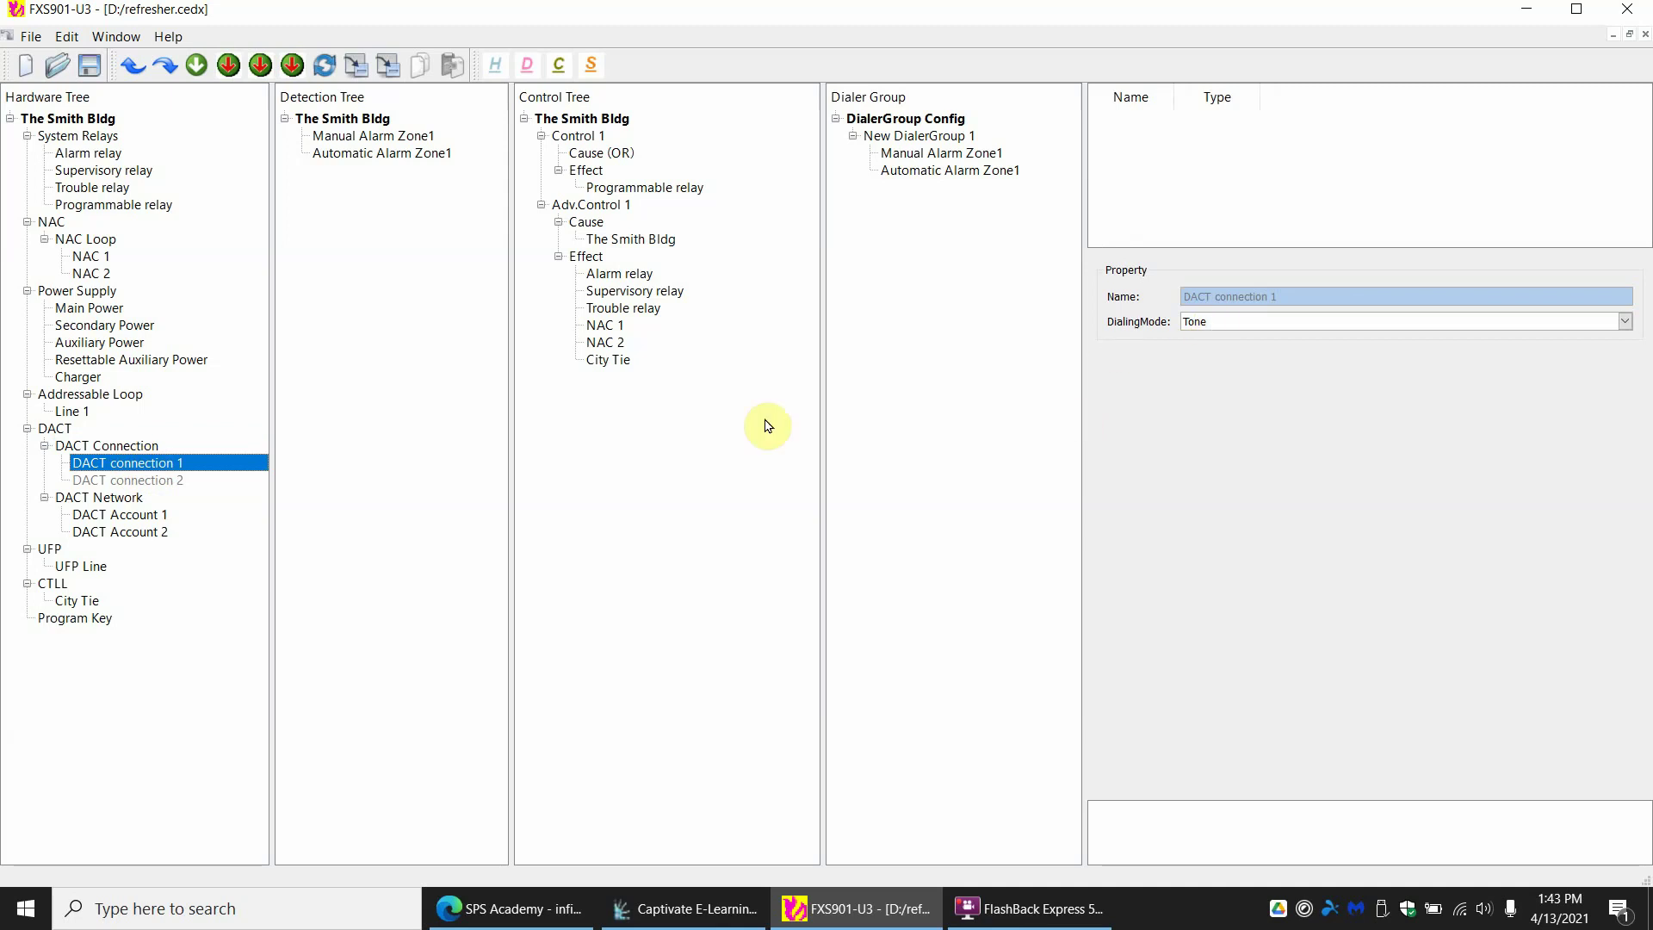
click(110, 500)
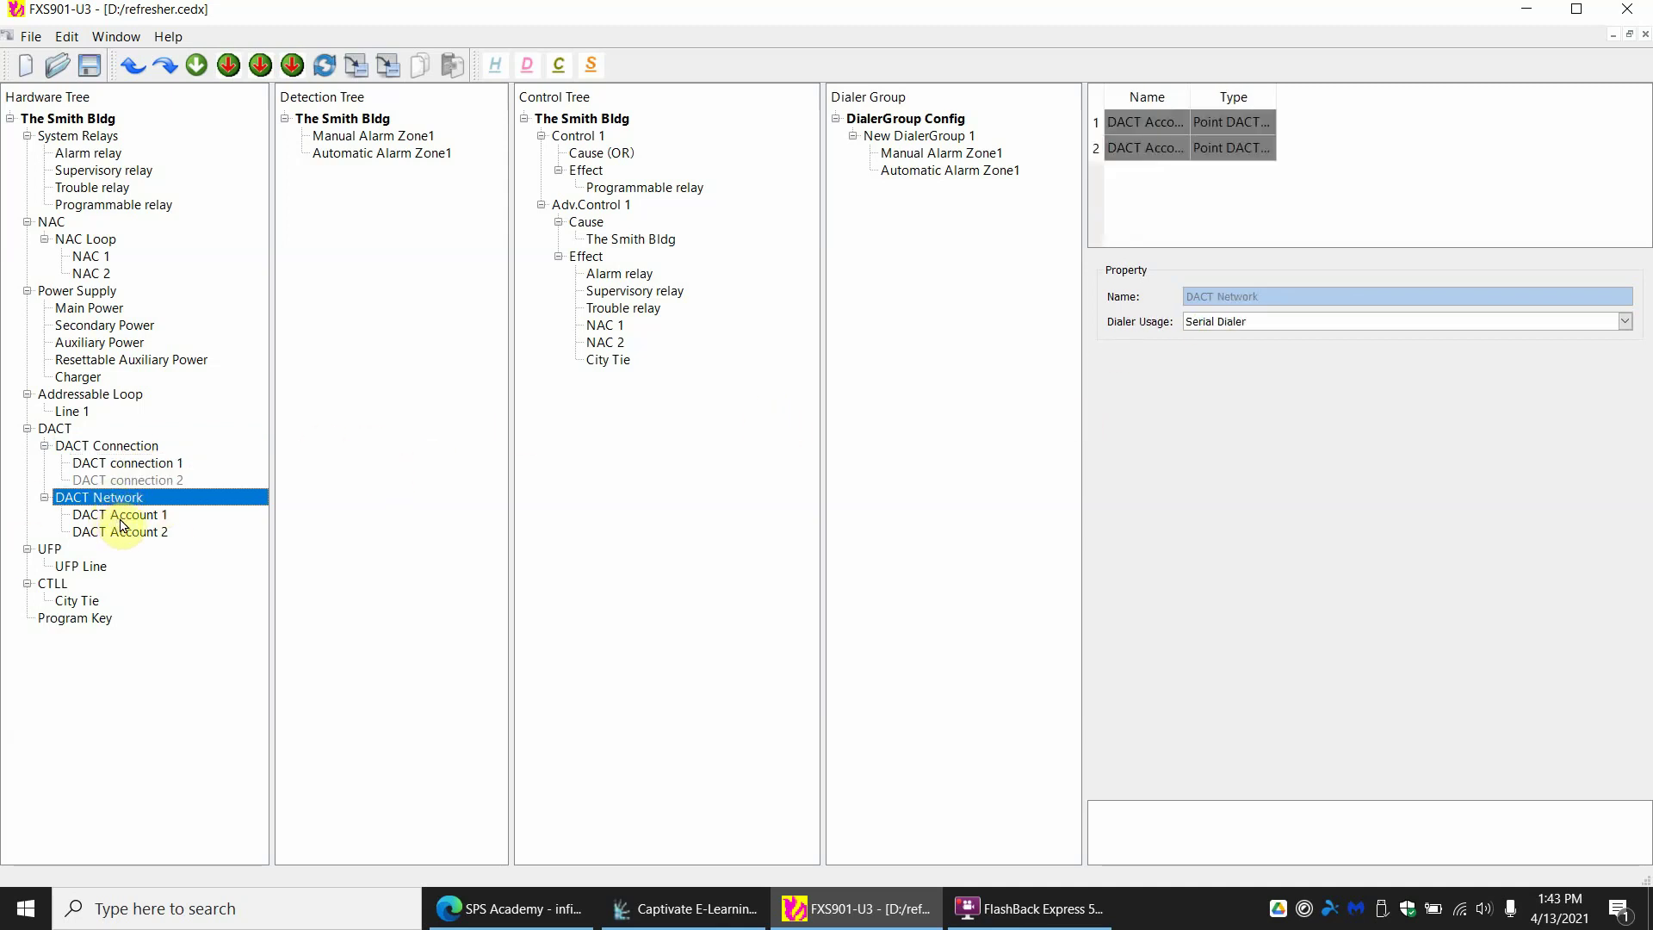
Change DACT Account 1's format type to Ademco Contact ID, accepting the warning.
click(119, 516)
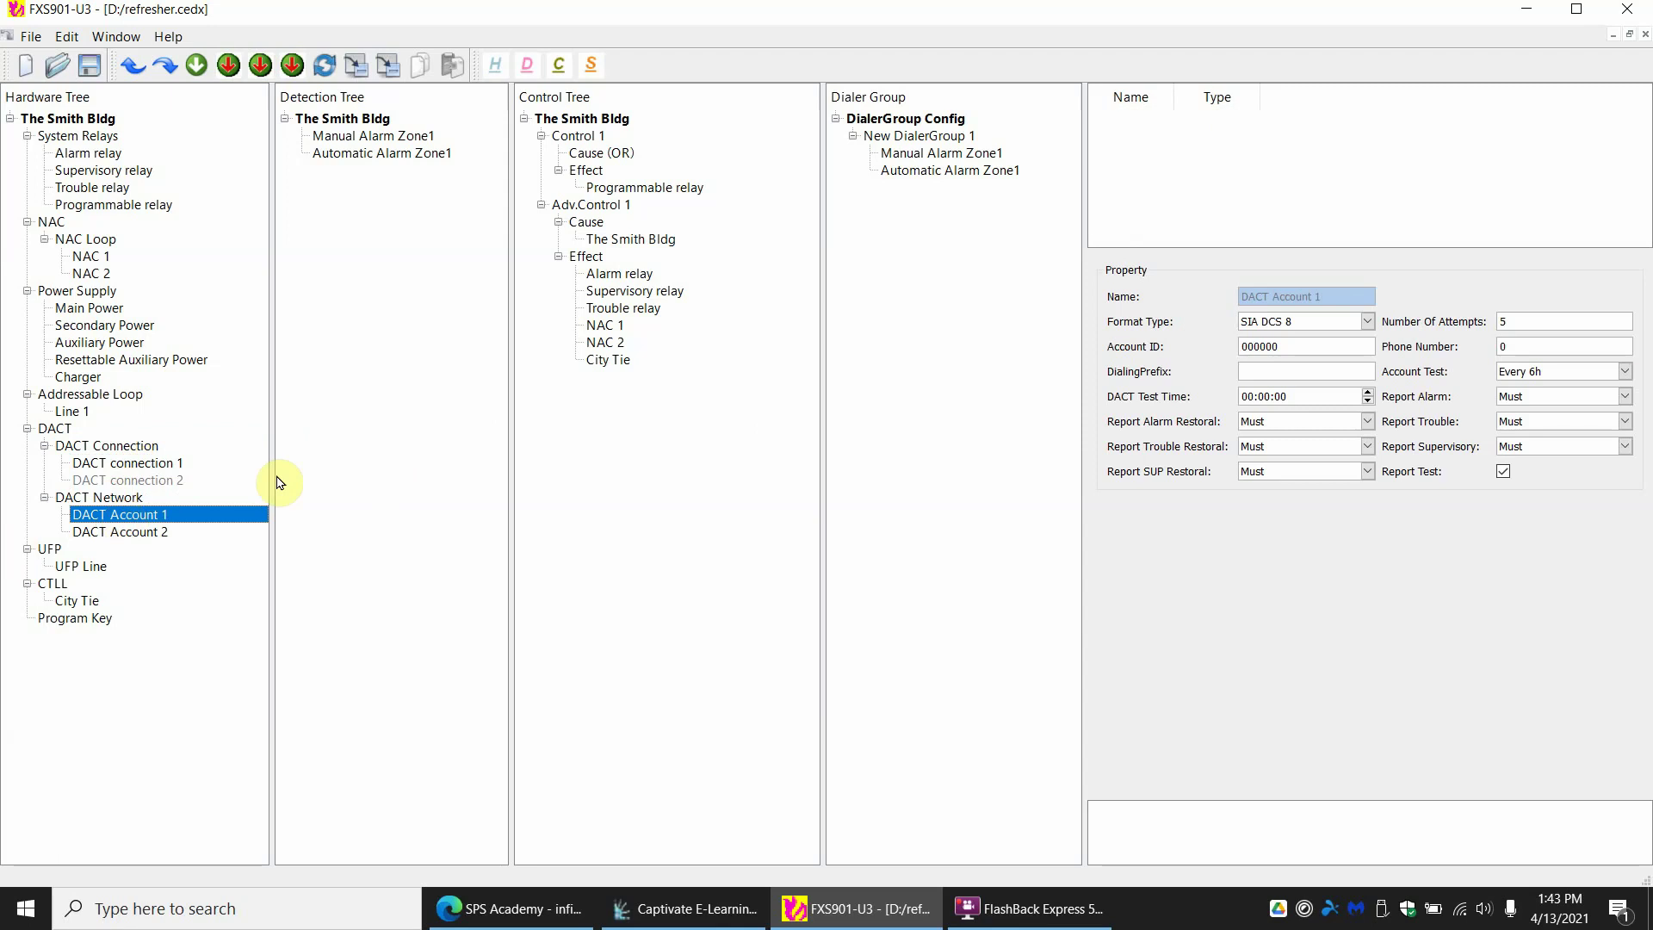
click(1334, 323)
click(1343, 369)
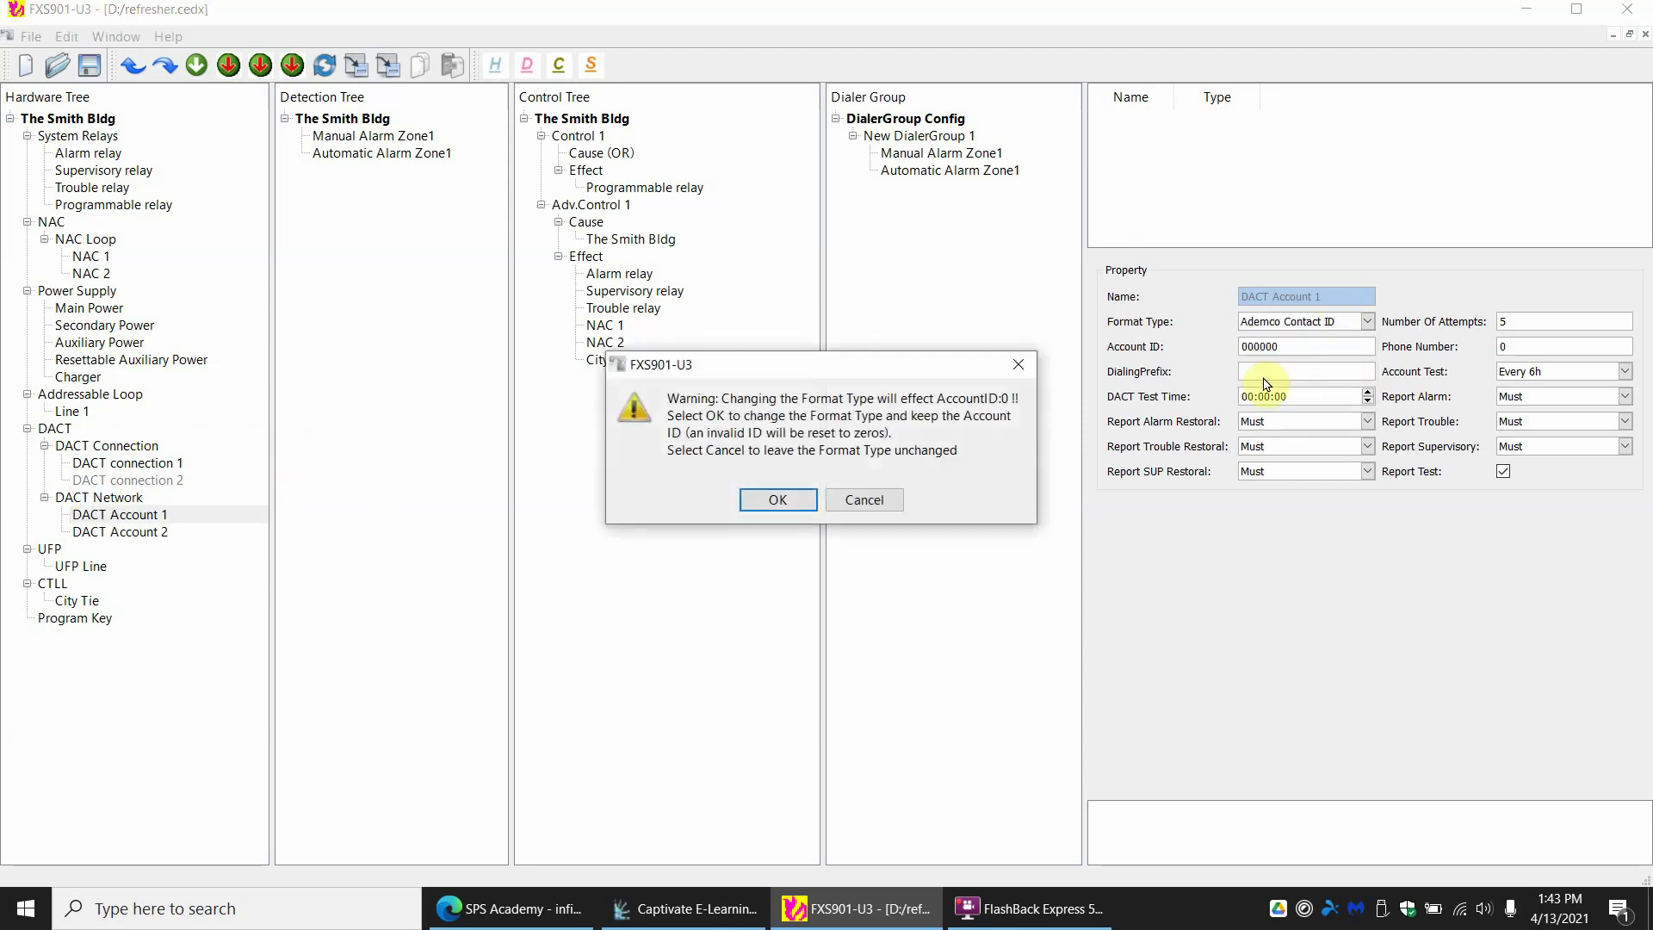
click(777, 500)
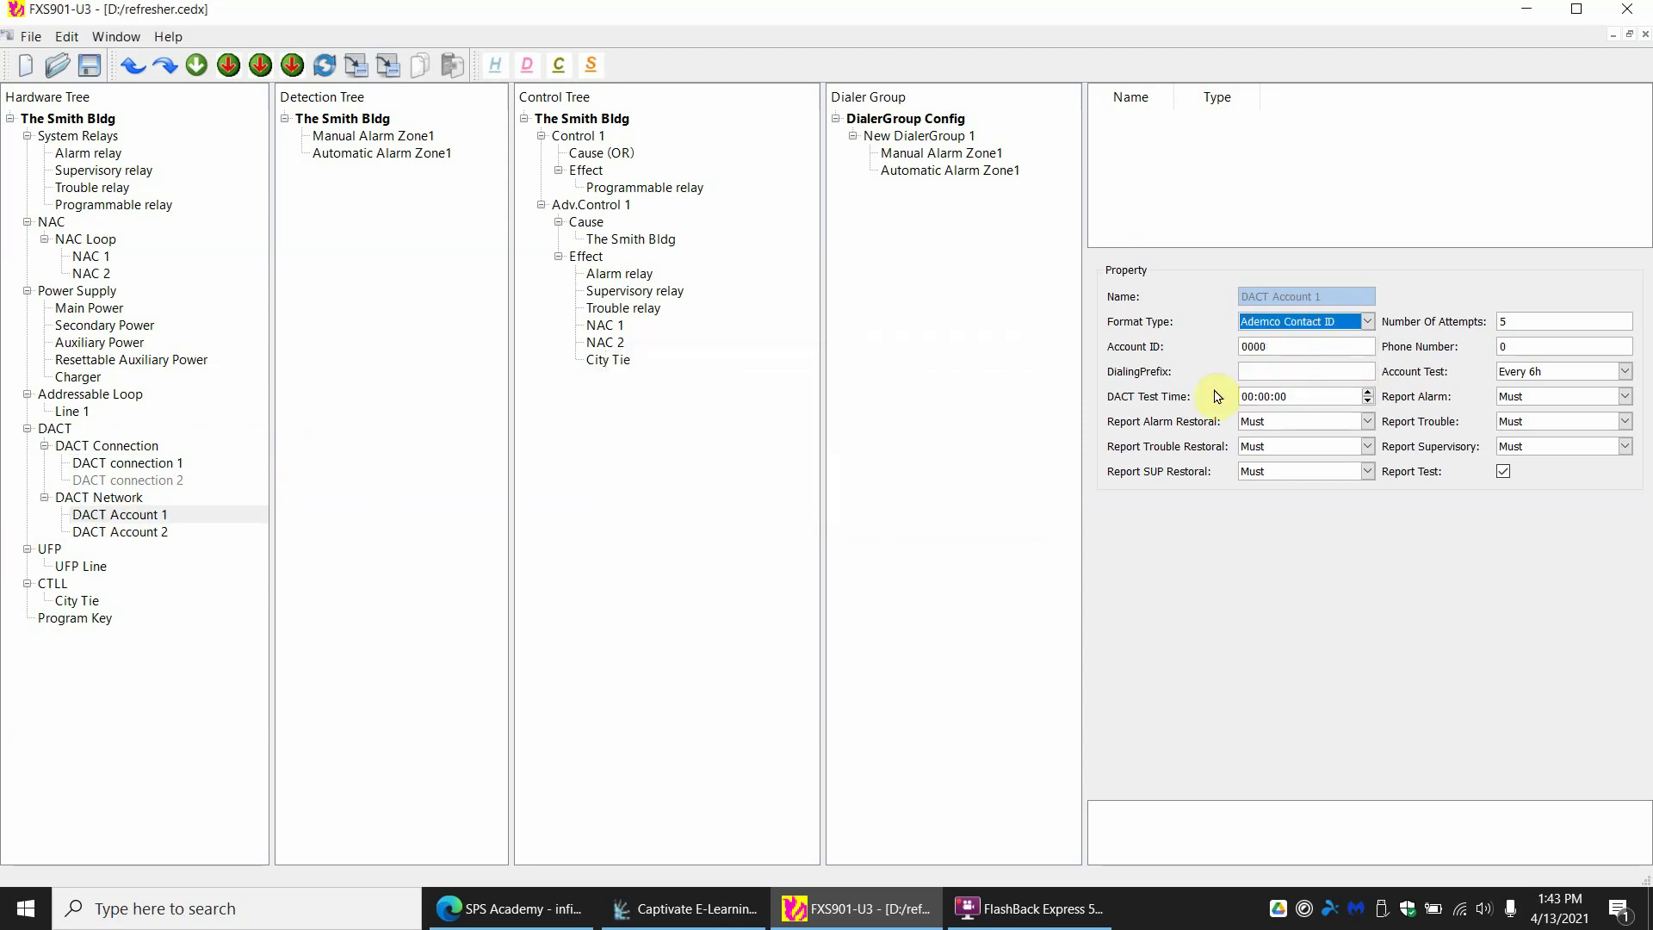
Enter Account 1's account ID and phone number, and set its DACT test time to 15:00.
double_click(1306, 344)
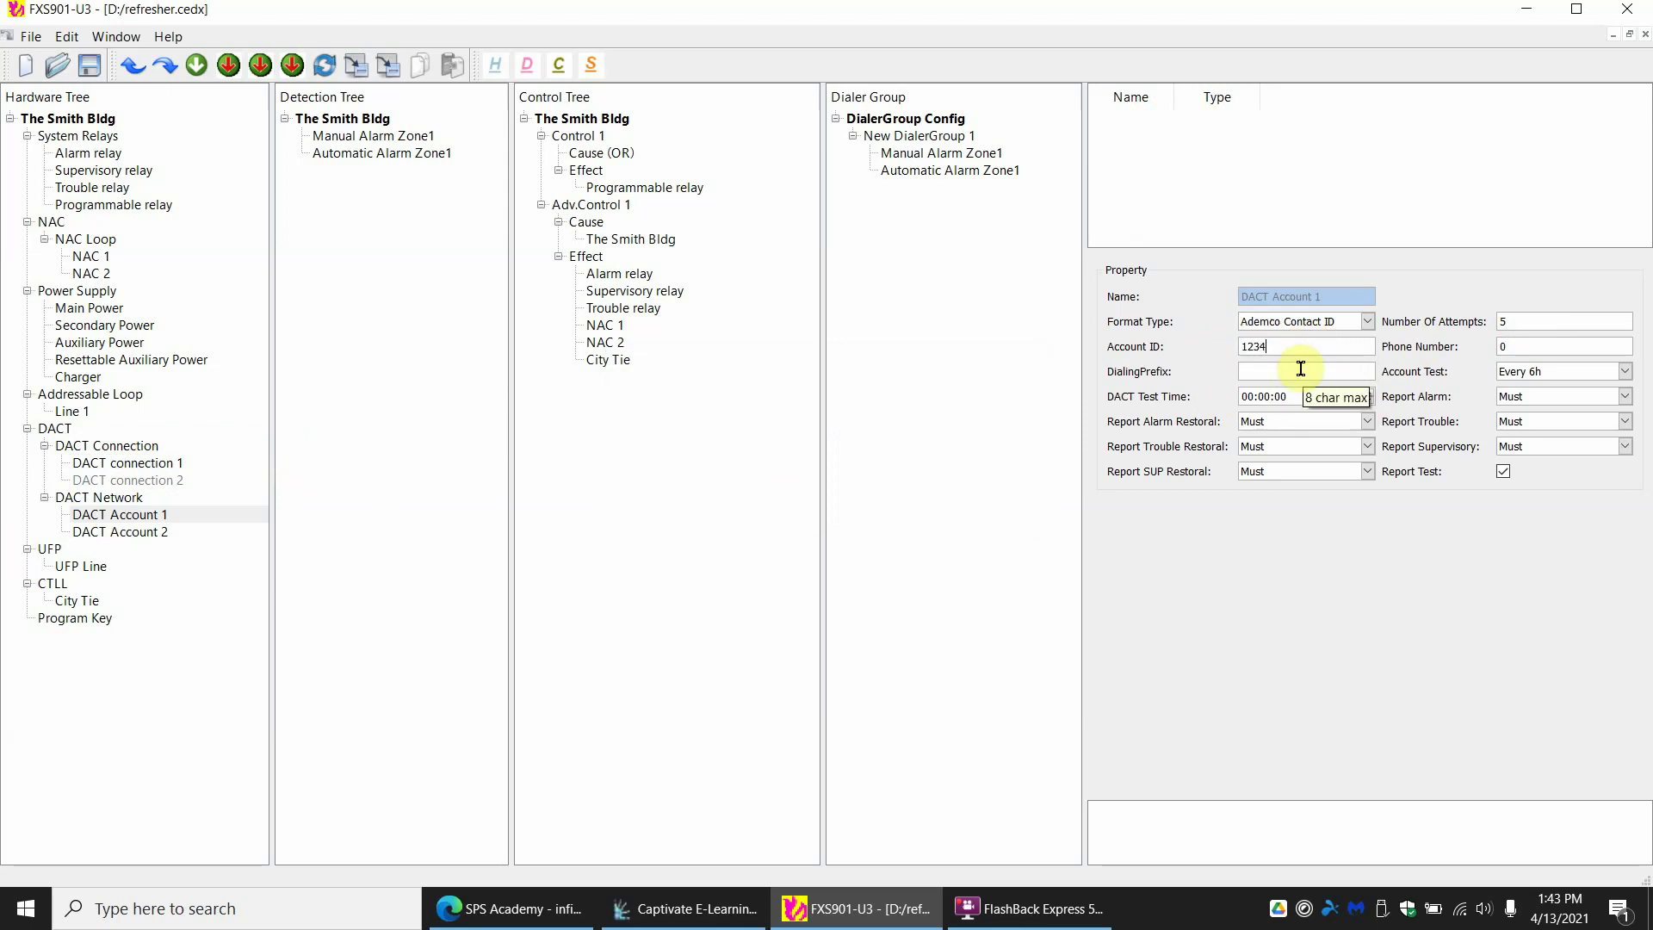
double_click(1519, 345)
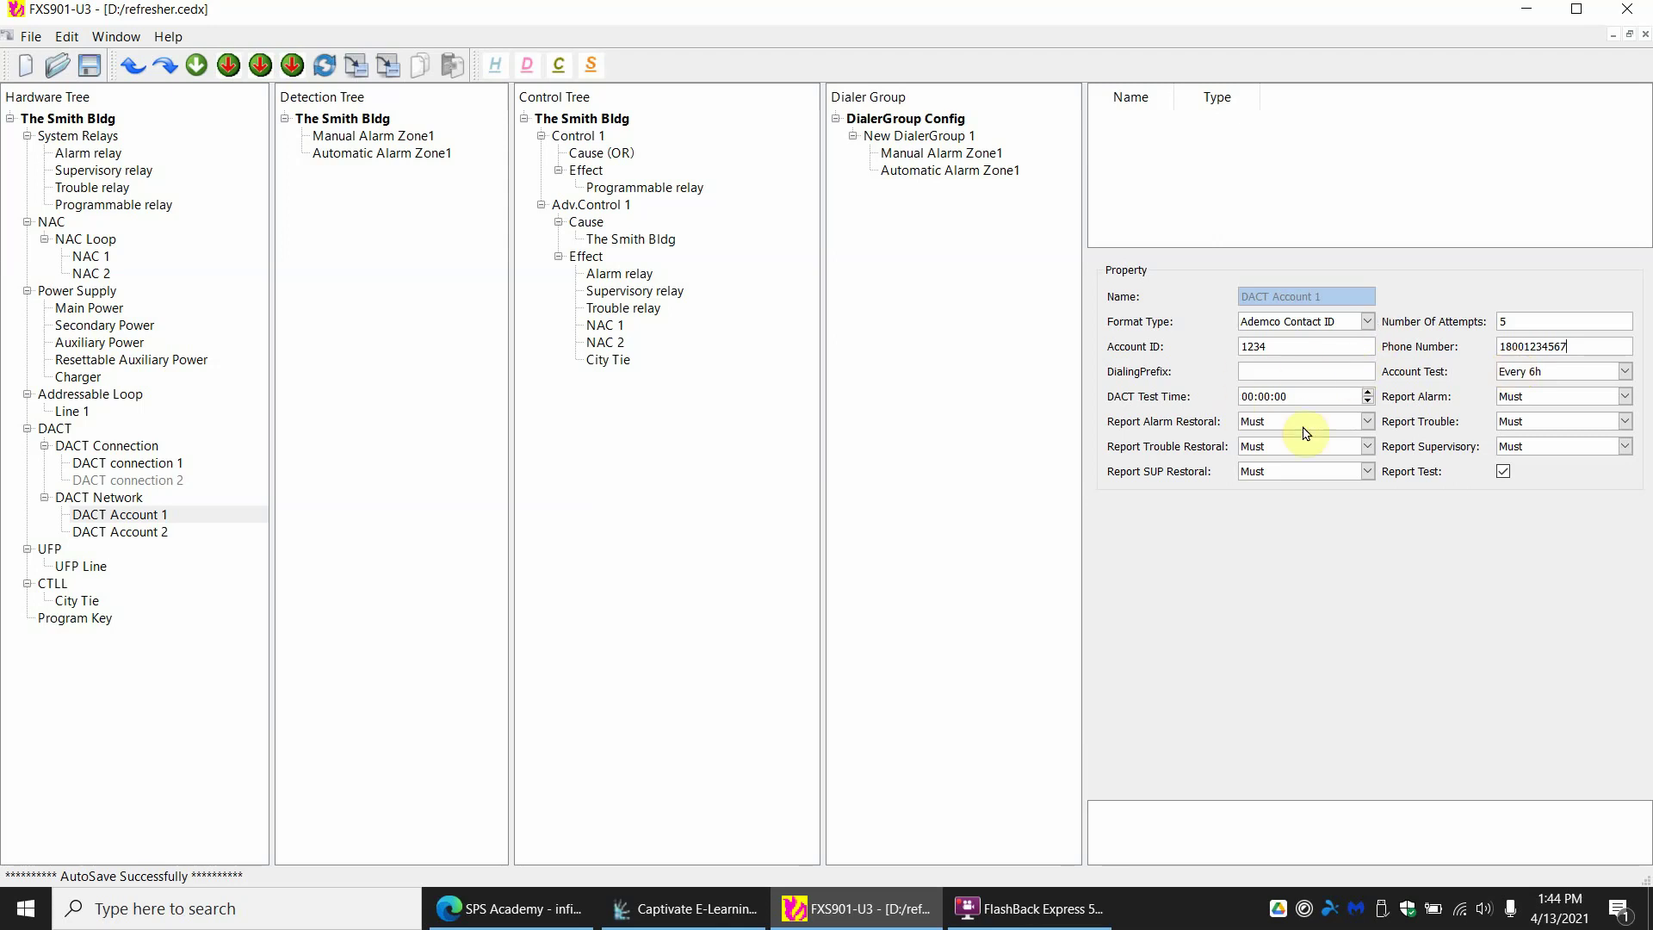
click(1292, 396)
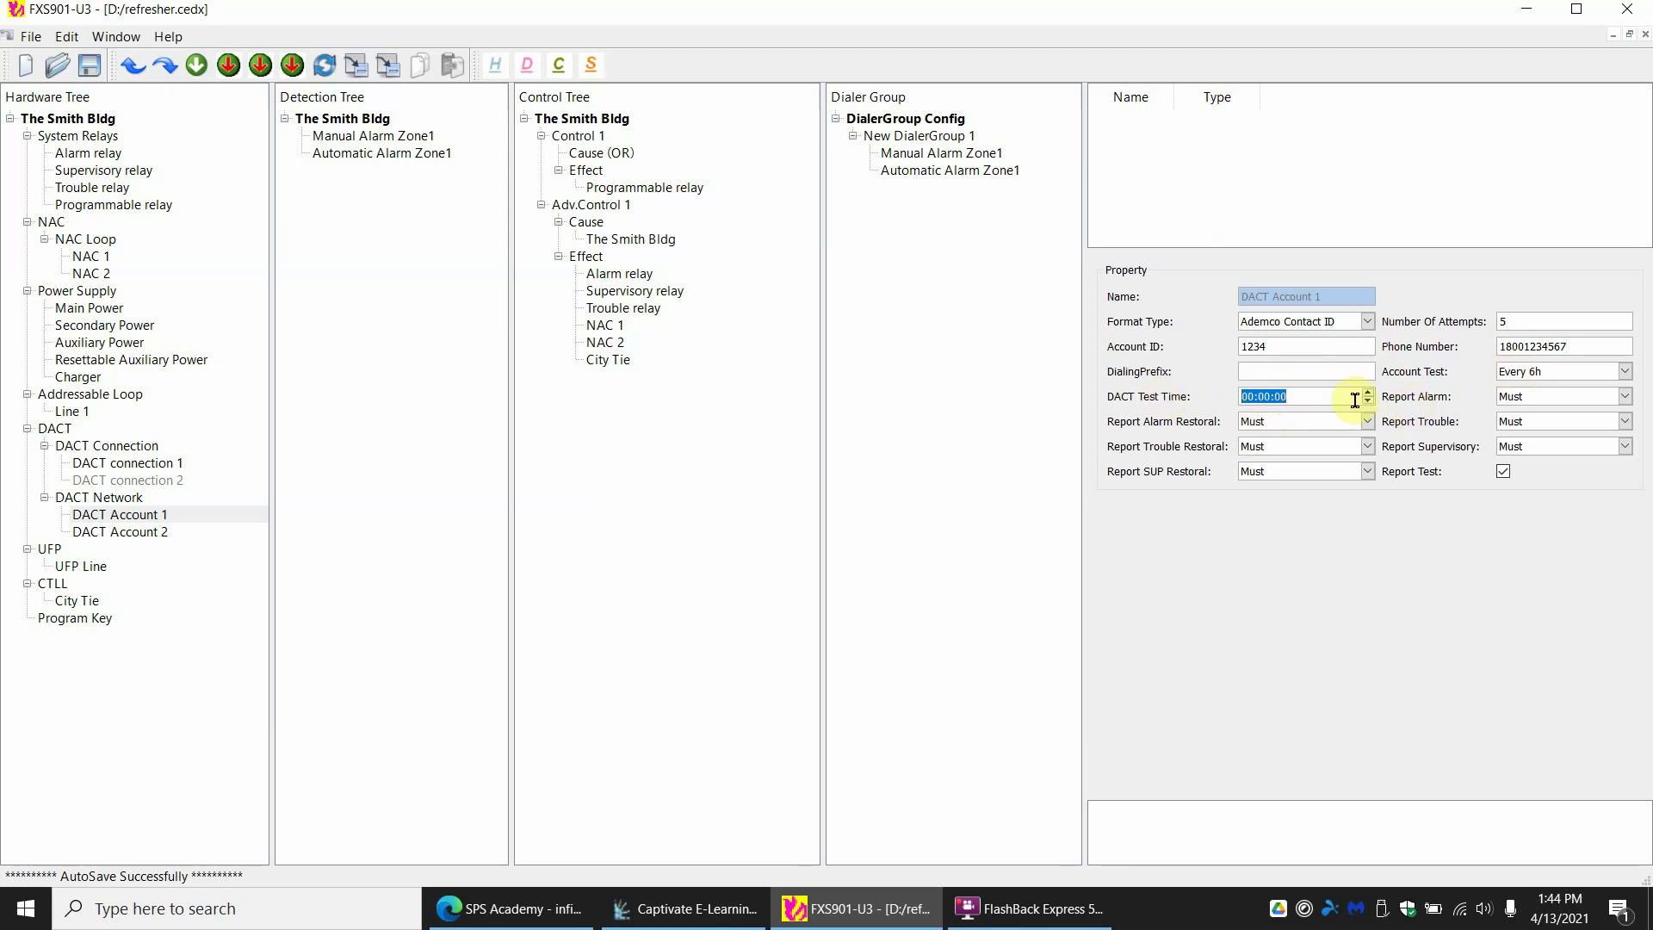
click(1249, 399)
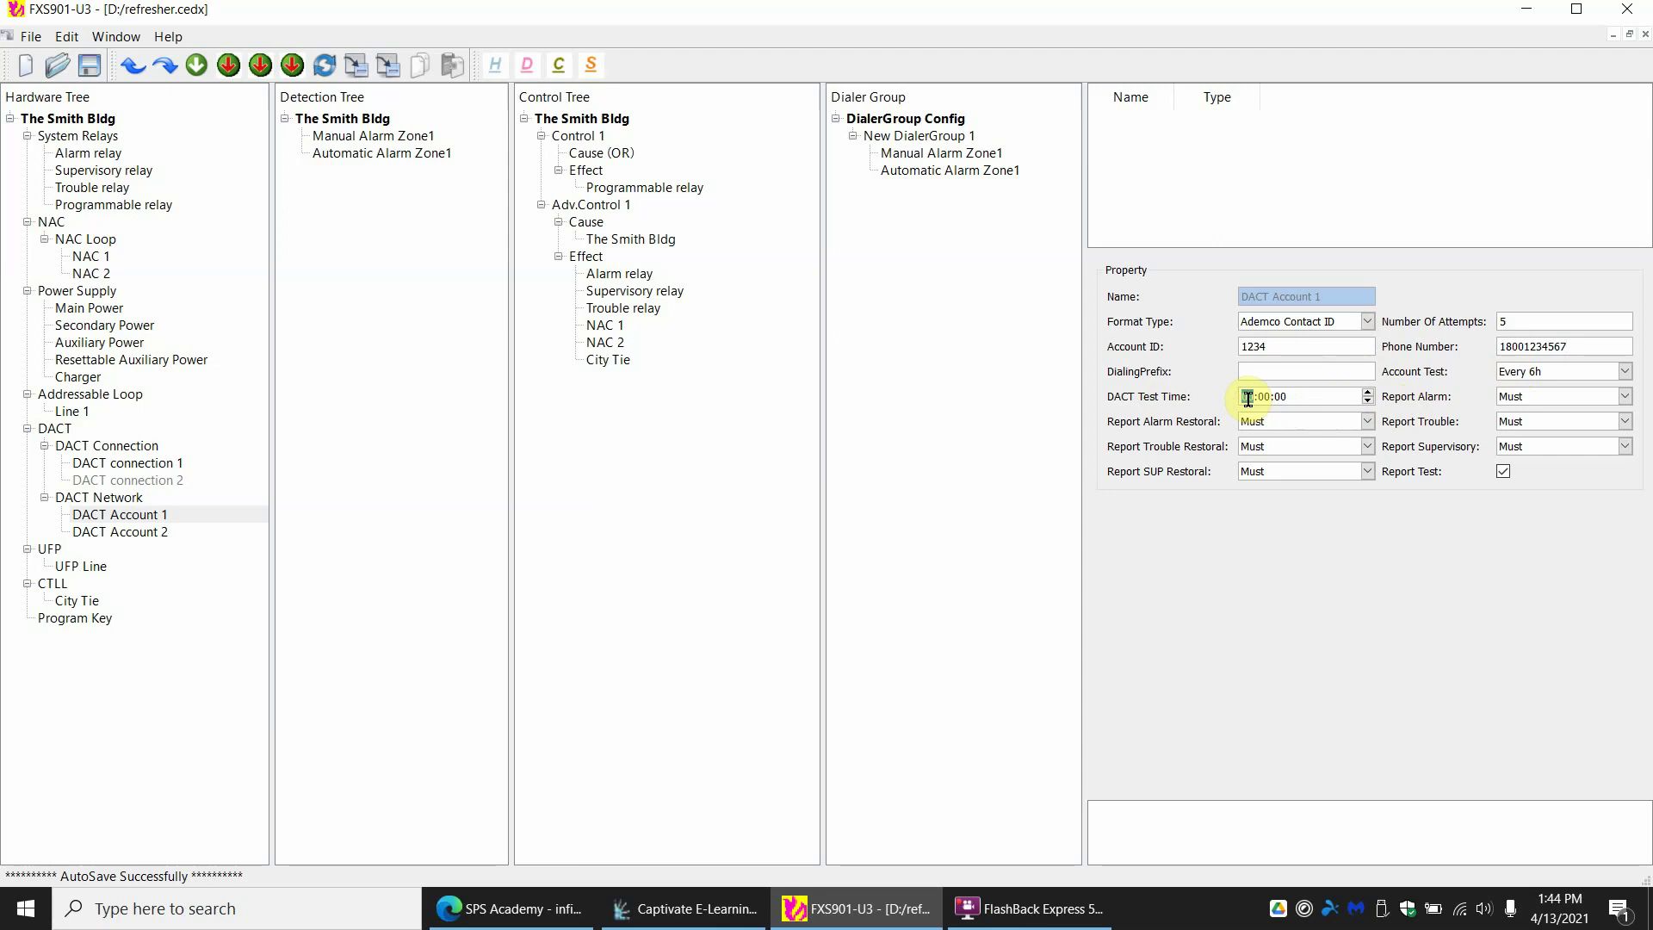
text(15)
click(129, 531)
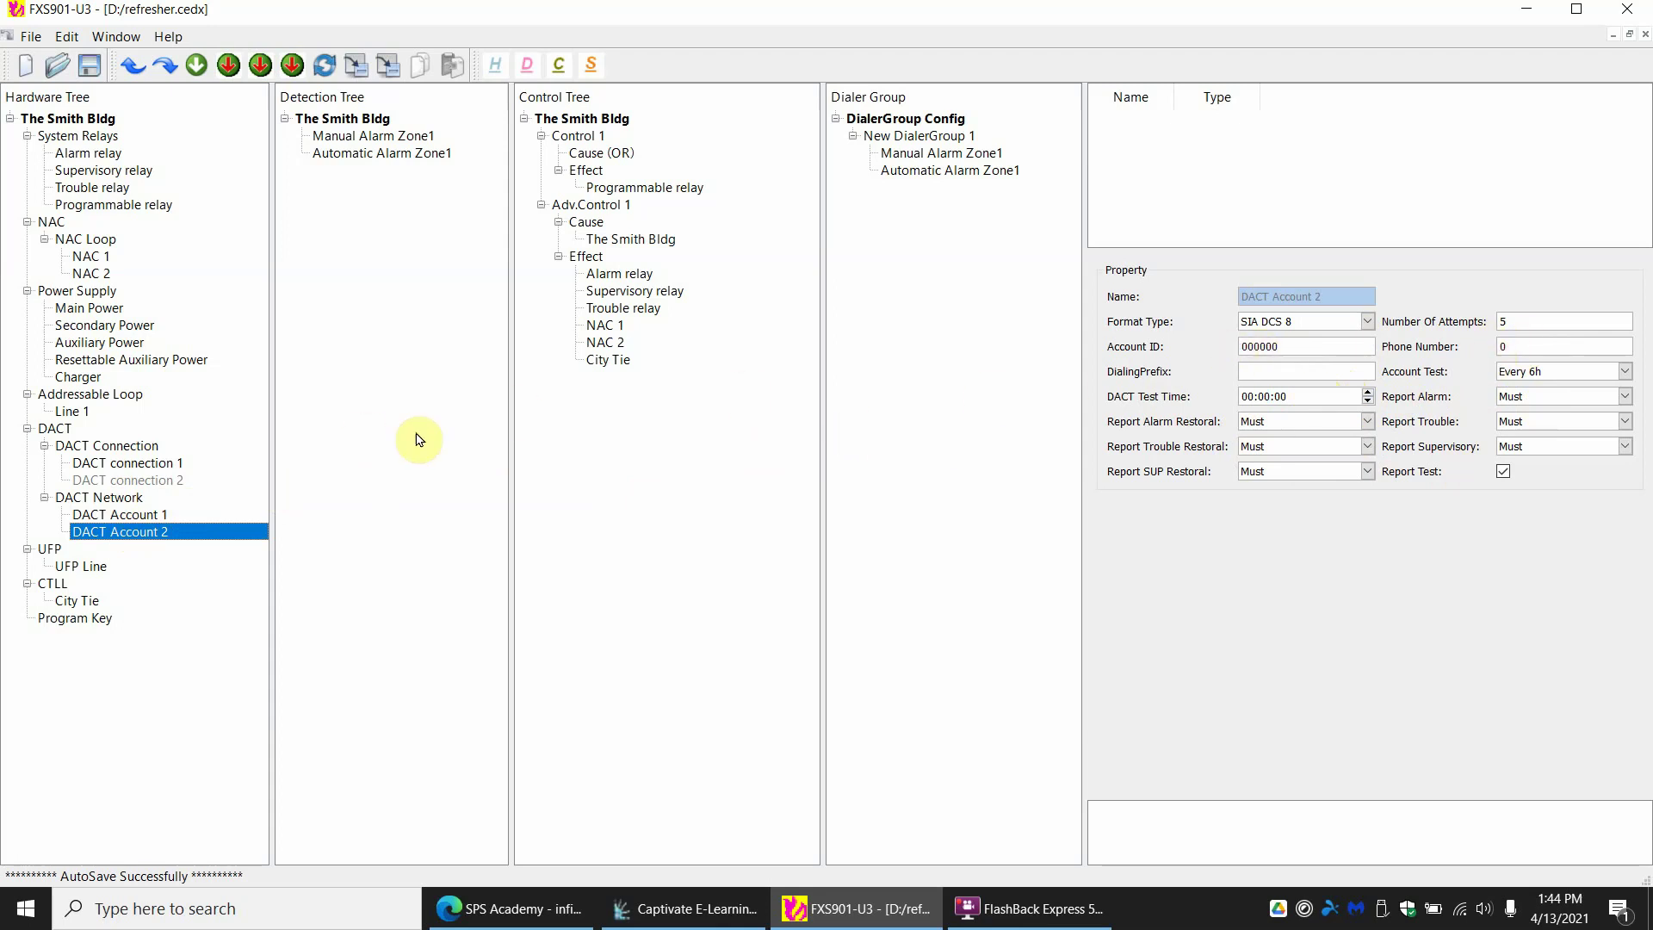
Insert a UFP Annunciator node, Annunciator @1, under UFP Line.
click(137, 514)
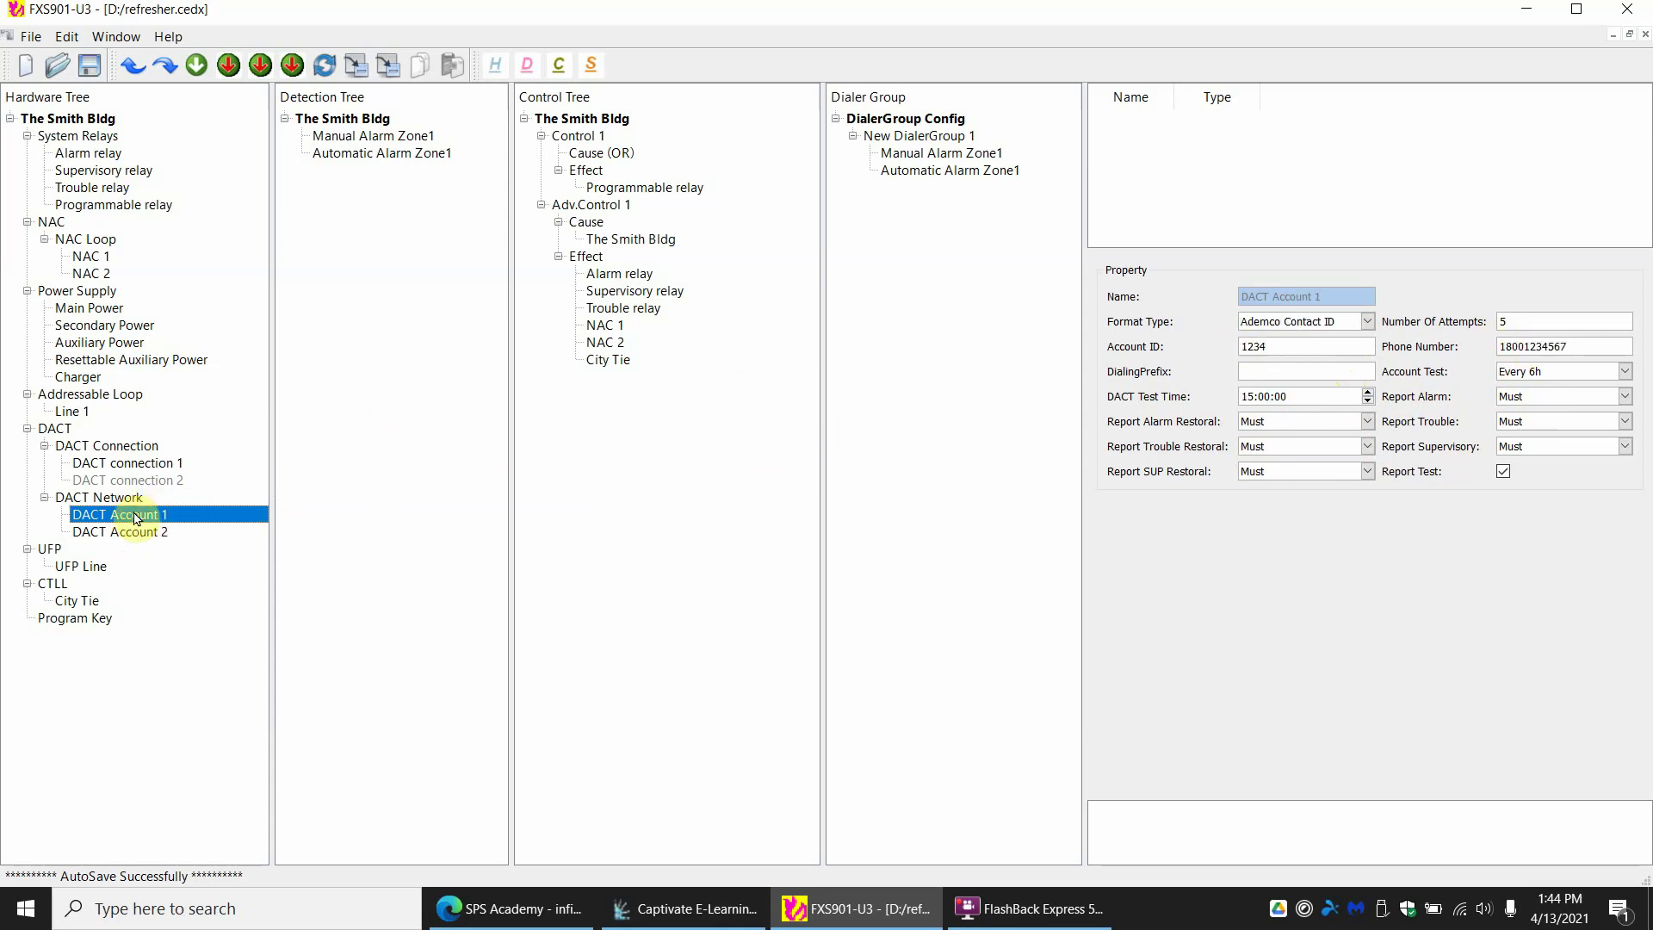
click(50, 549)
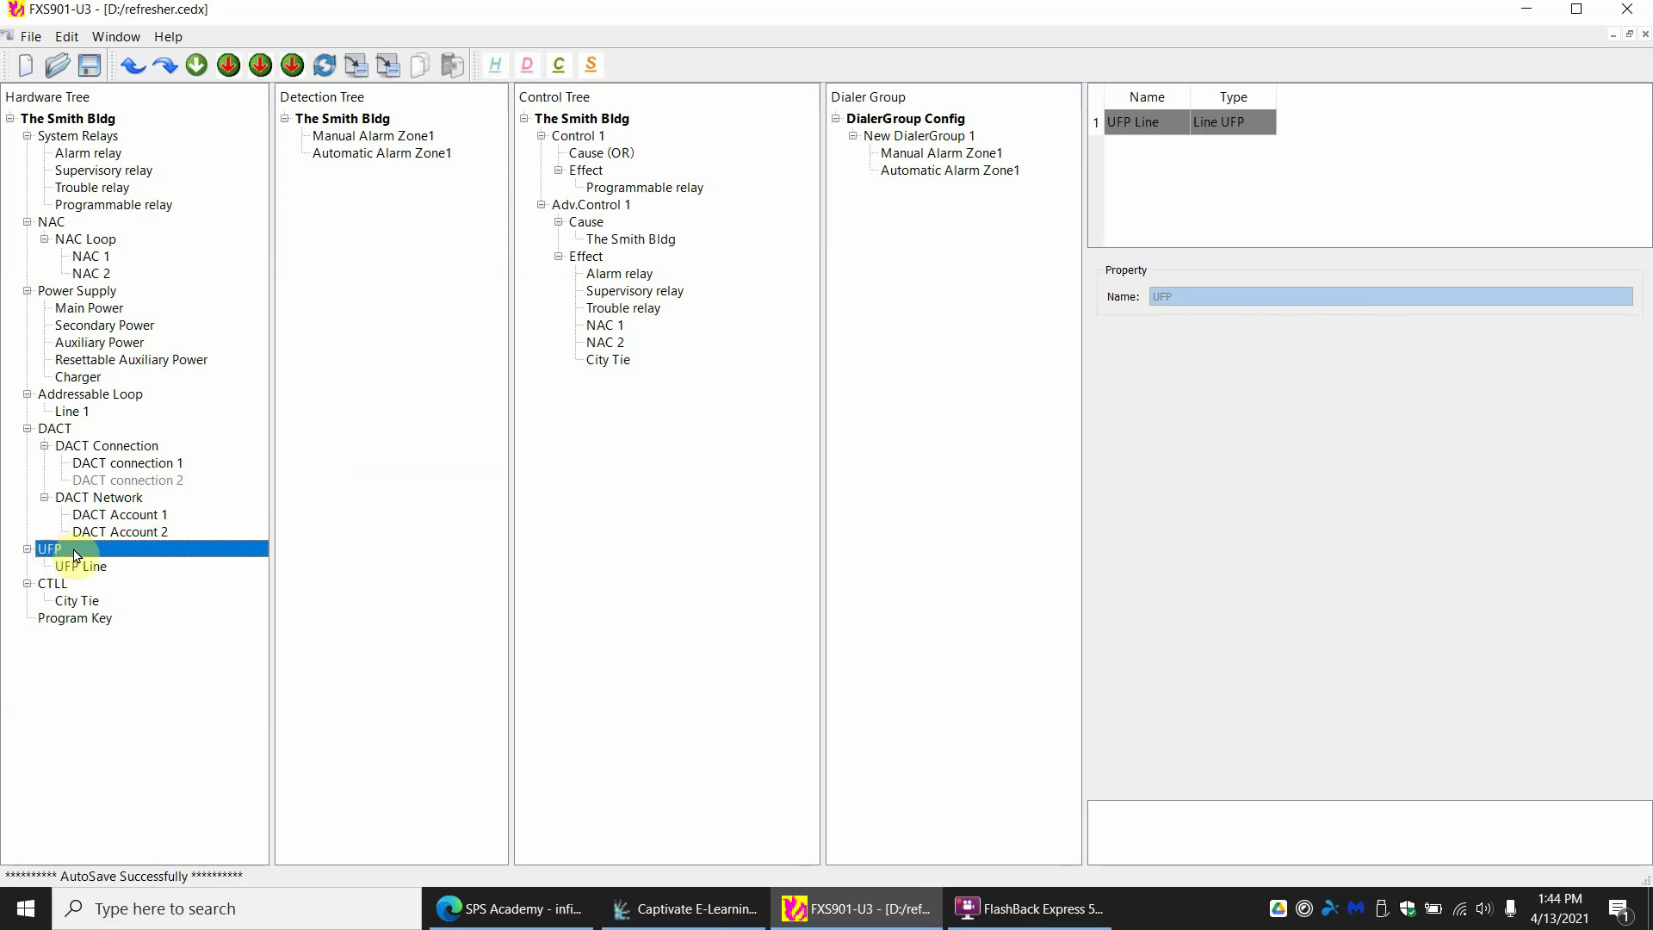
click(80, 568)
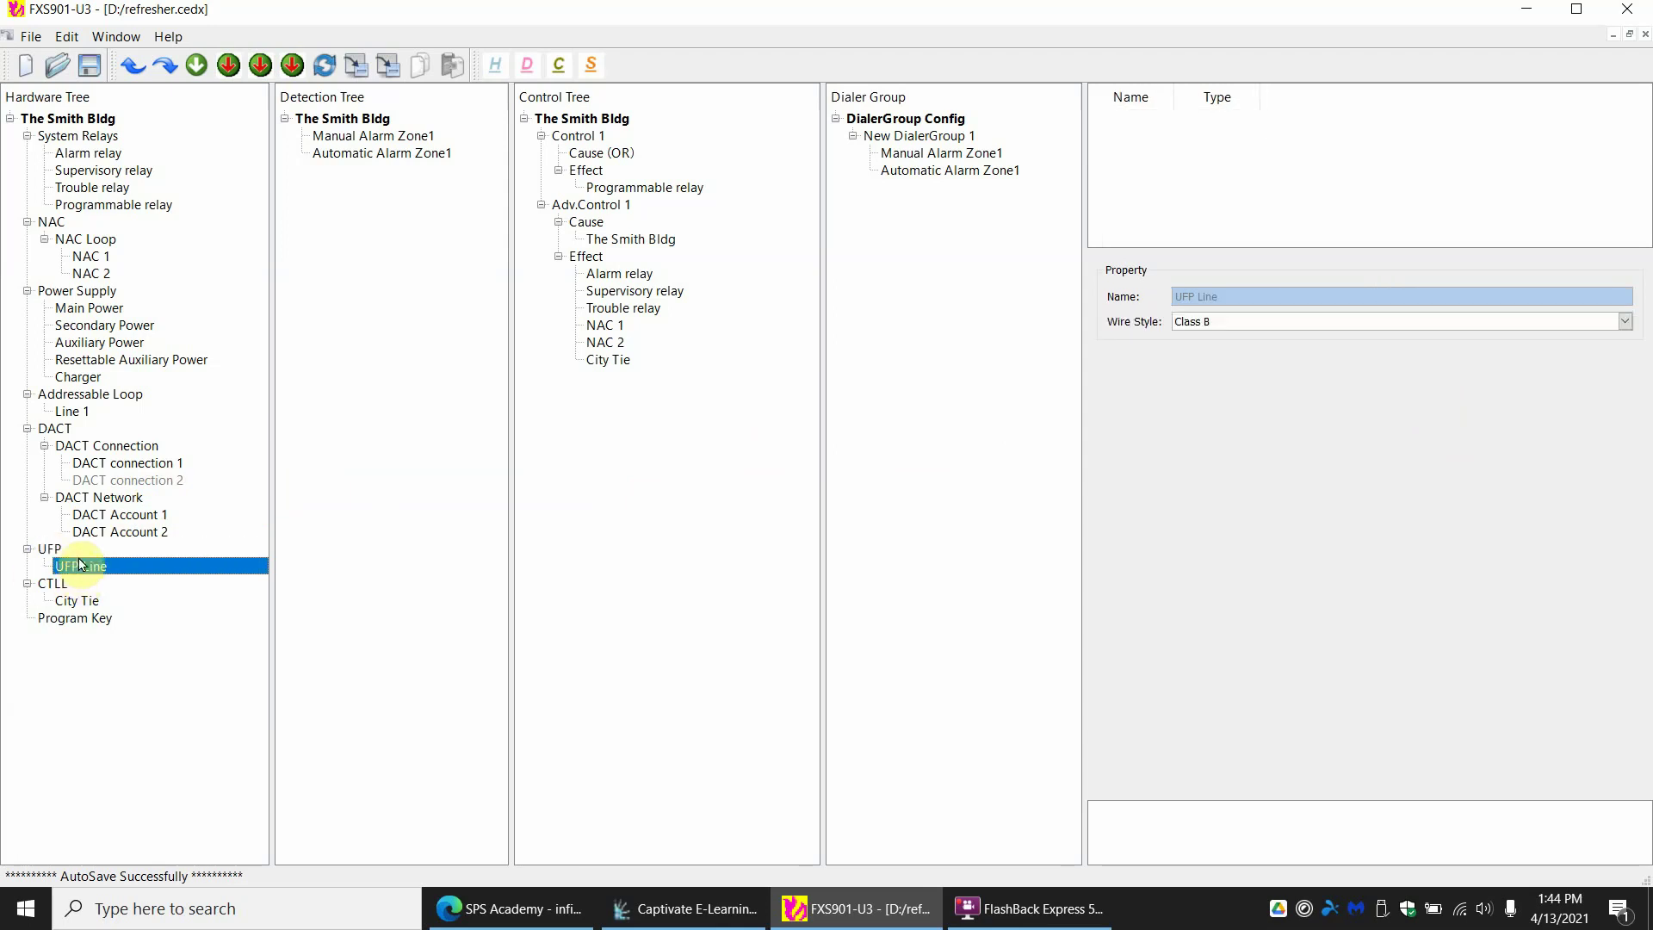
right_click(90, 569)
mouse_move(118, 575)
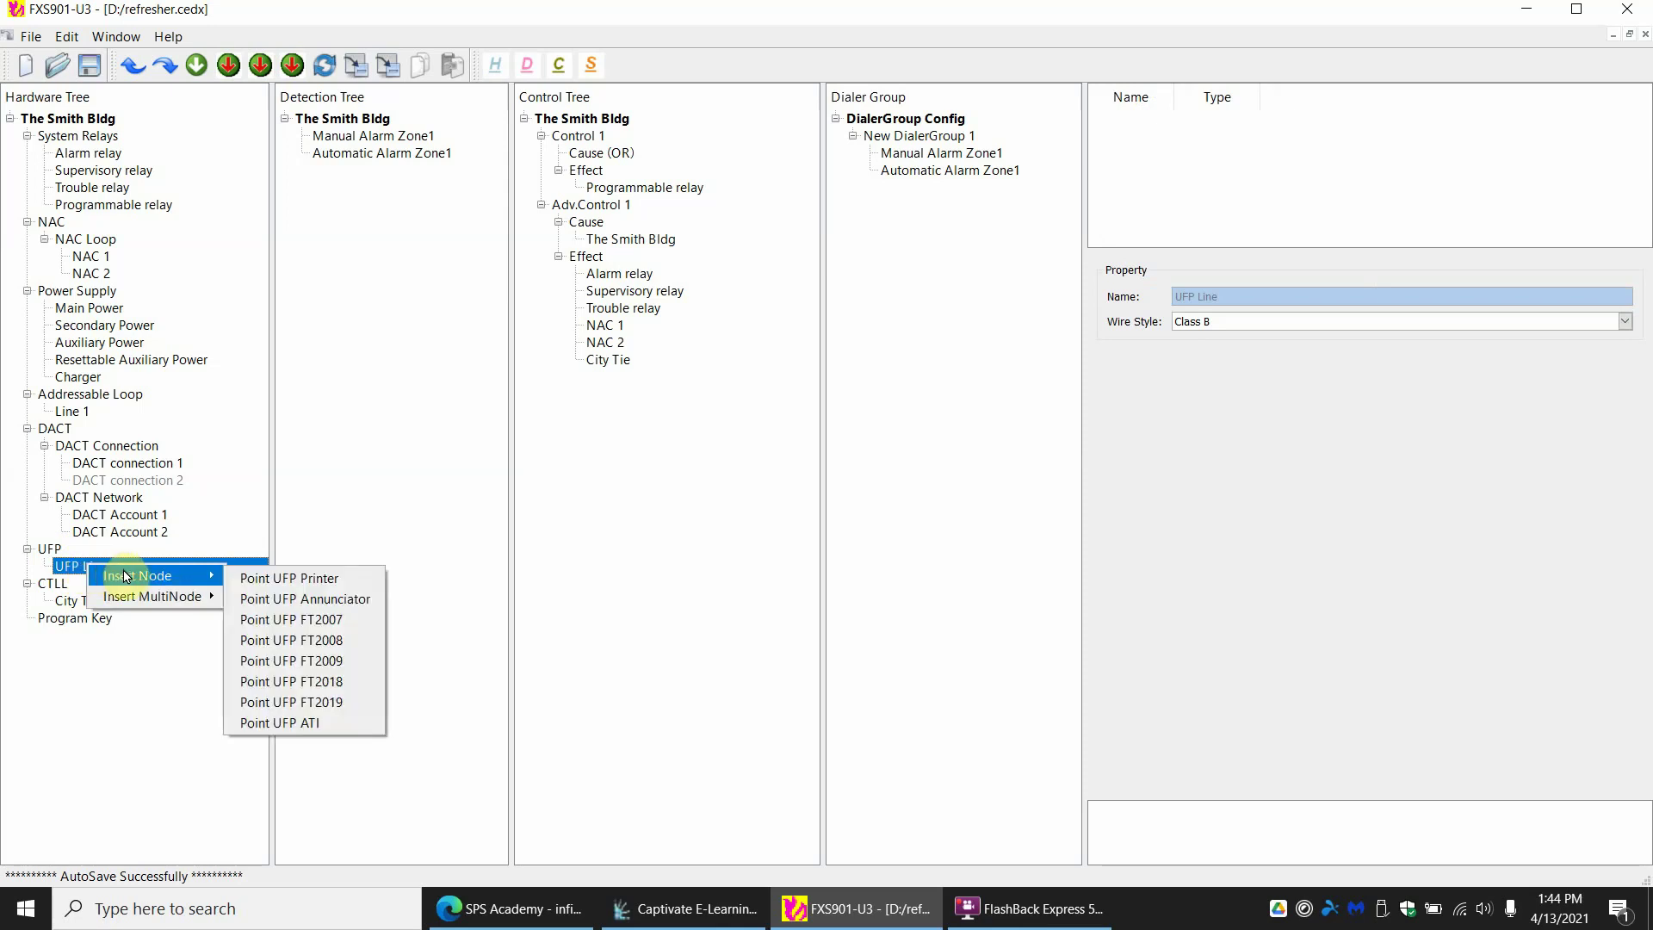
click(307, 599)
Try dragging Annunciator @1 into the detection zones, then dismiss the can't-drag message.
click(160, 587)
drag(159, 587, 413, 564)
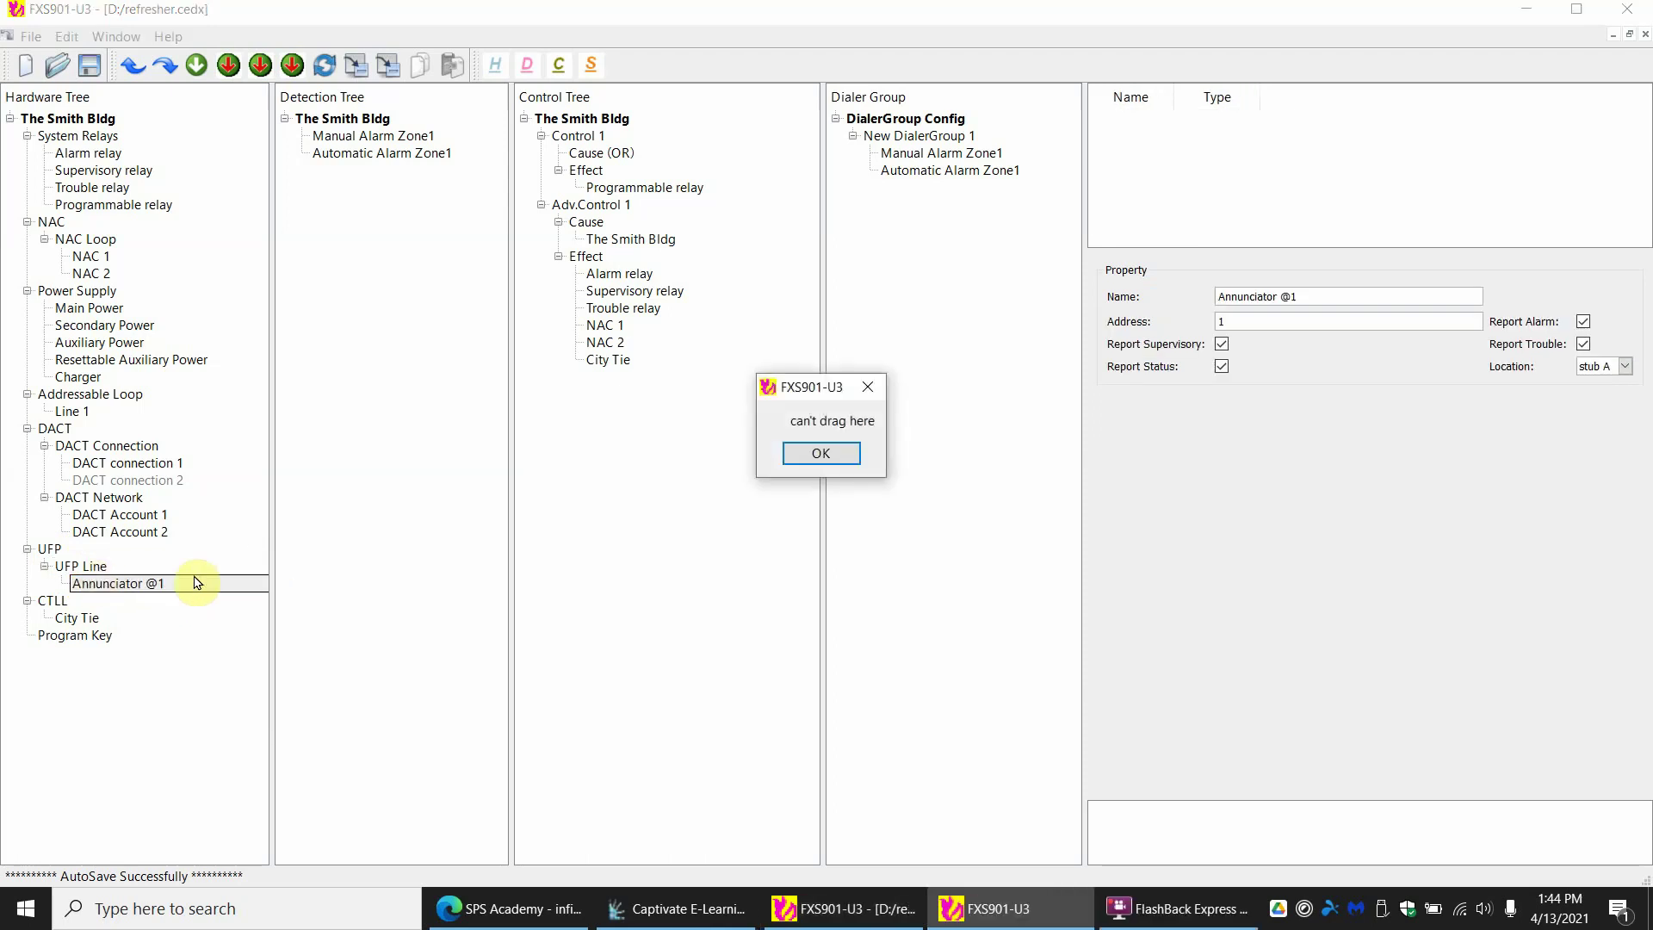
click(793, 454)
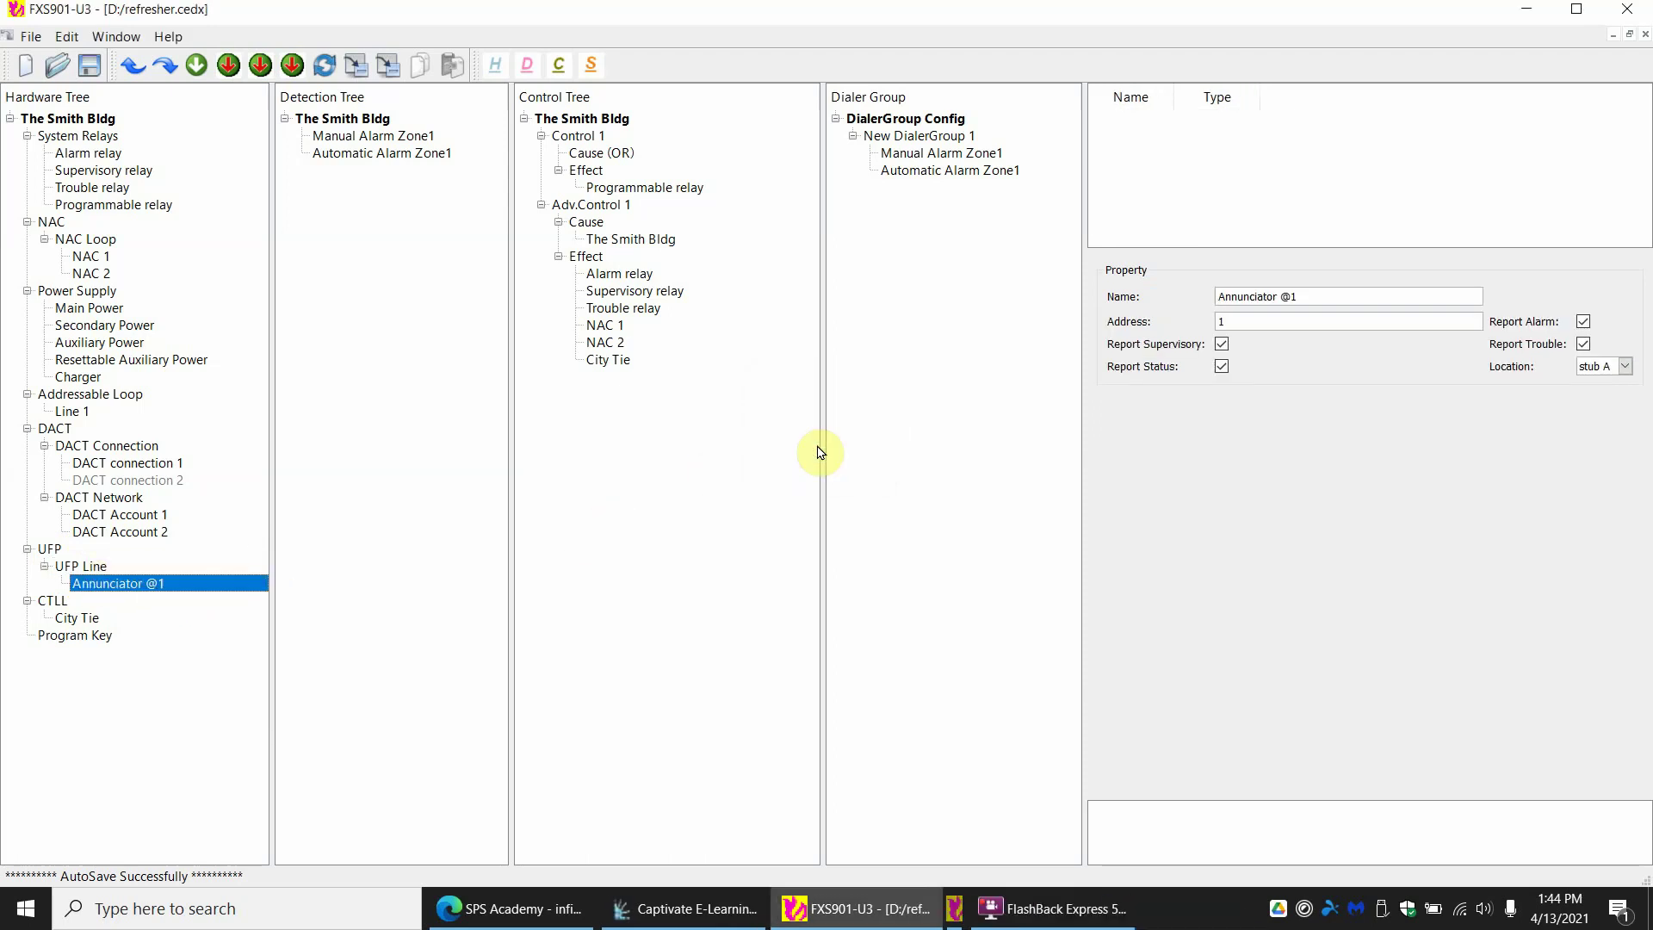
click(1335, 297)
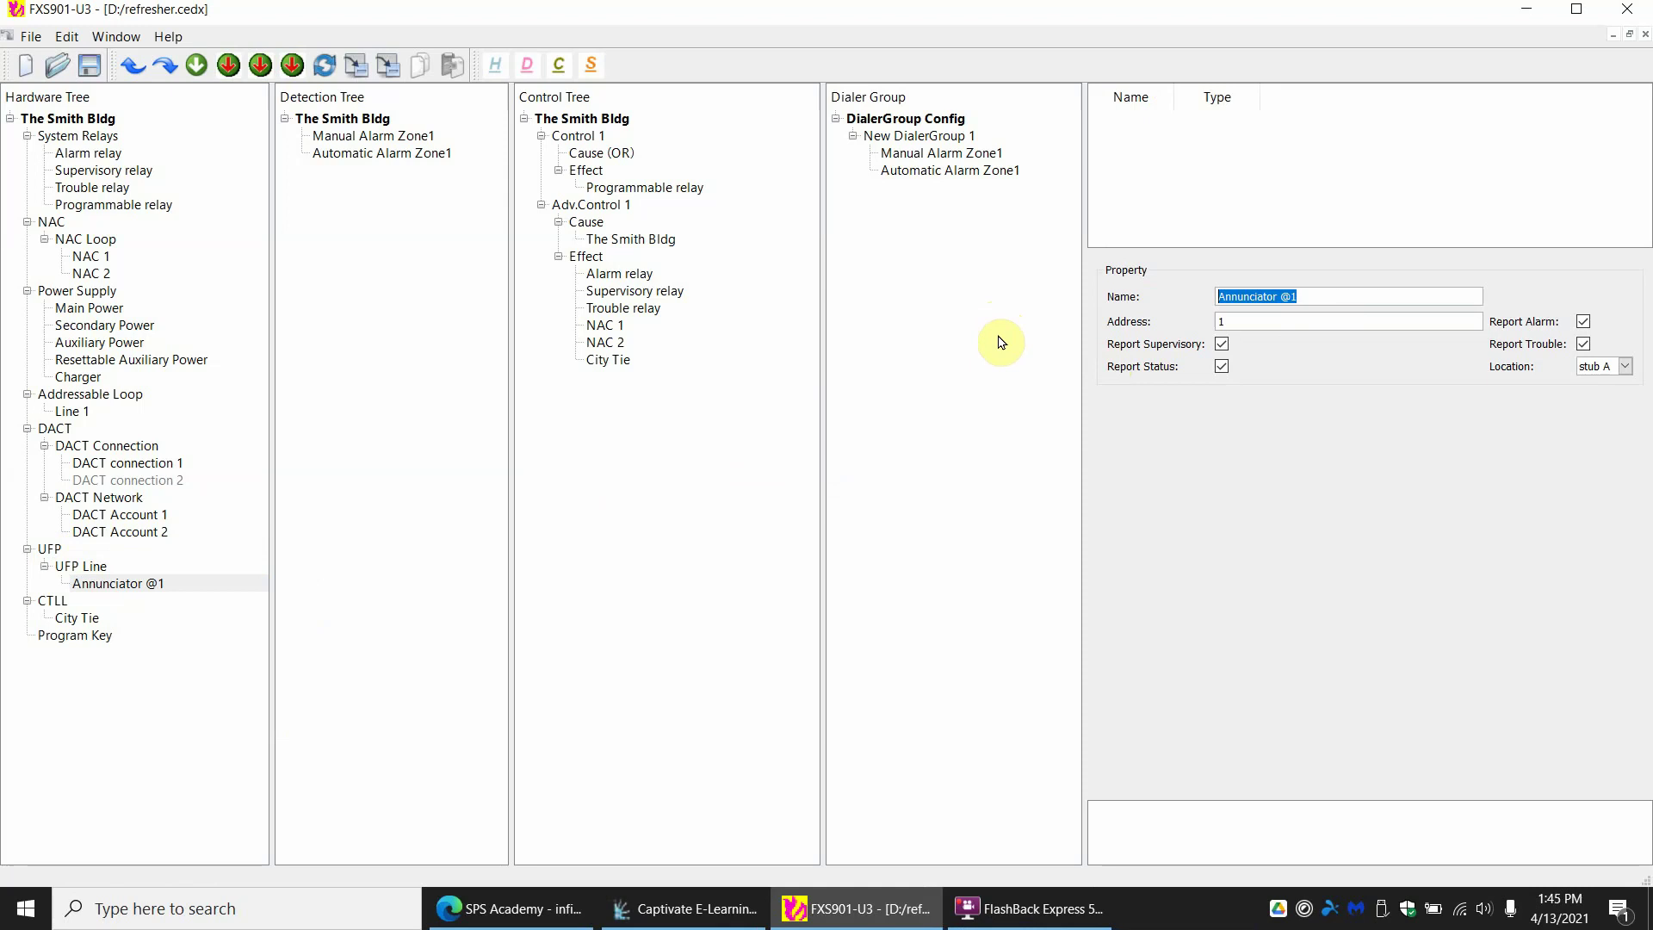
Delete the CTLL node with its City Tie and the UFP node with its annunciator.
click(51, 602)
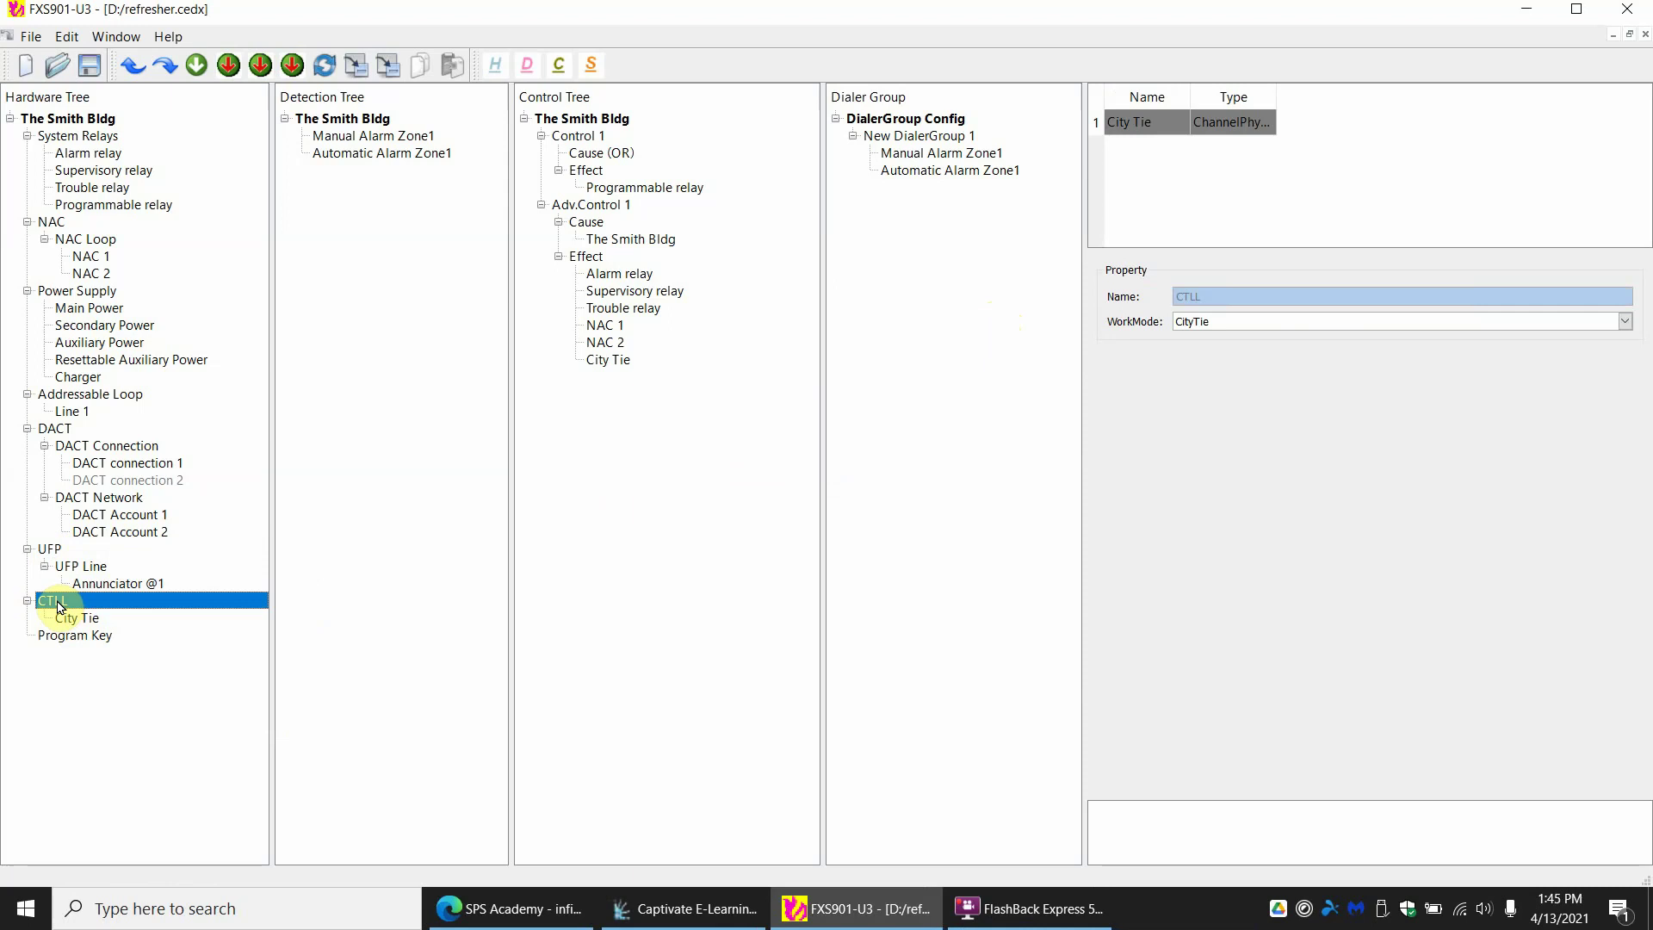
right_click(60, 608)
click(80, 613)
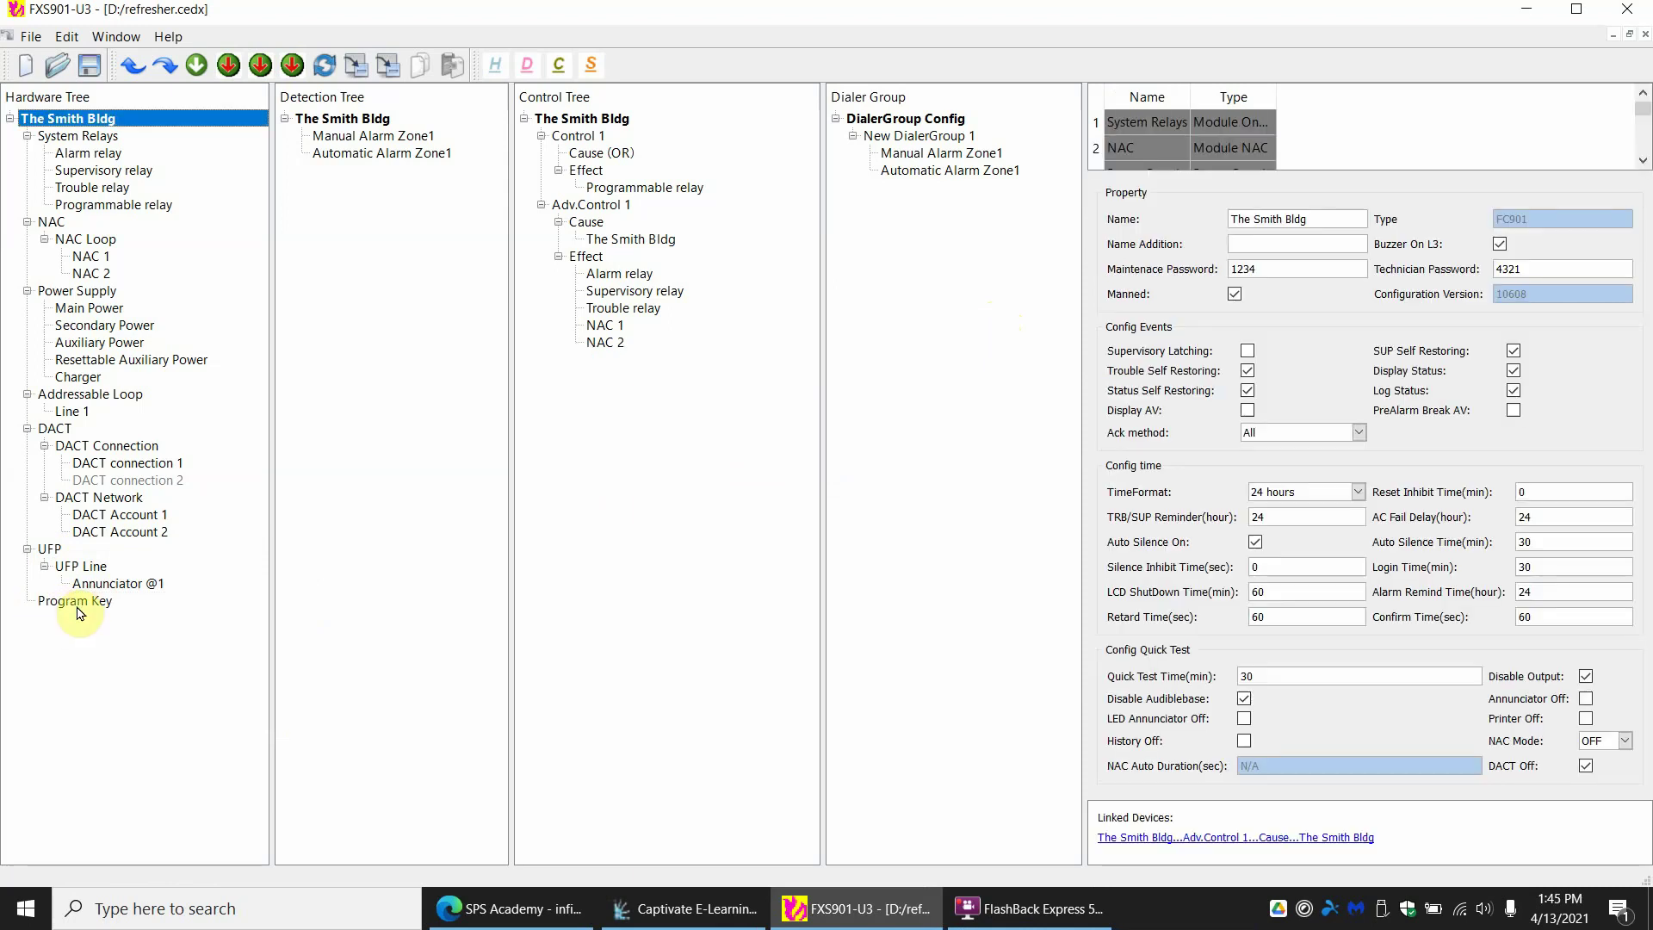
right_click(54, 553)
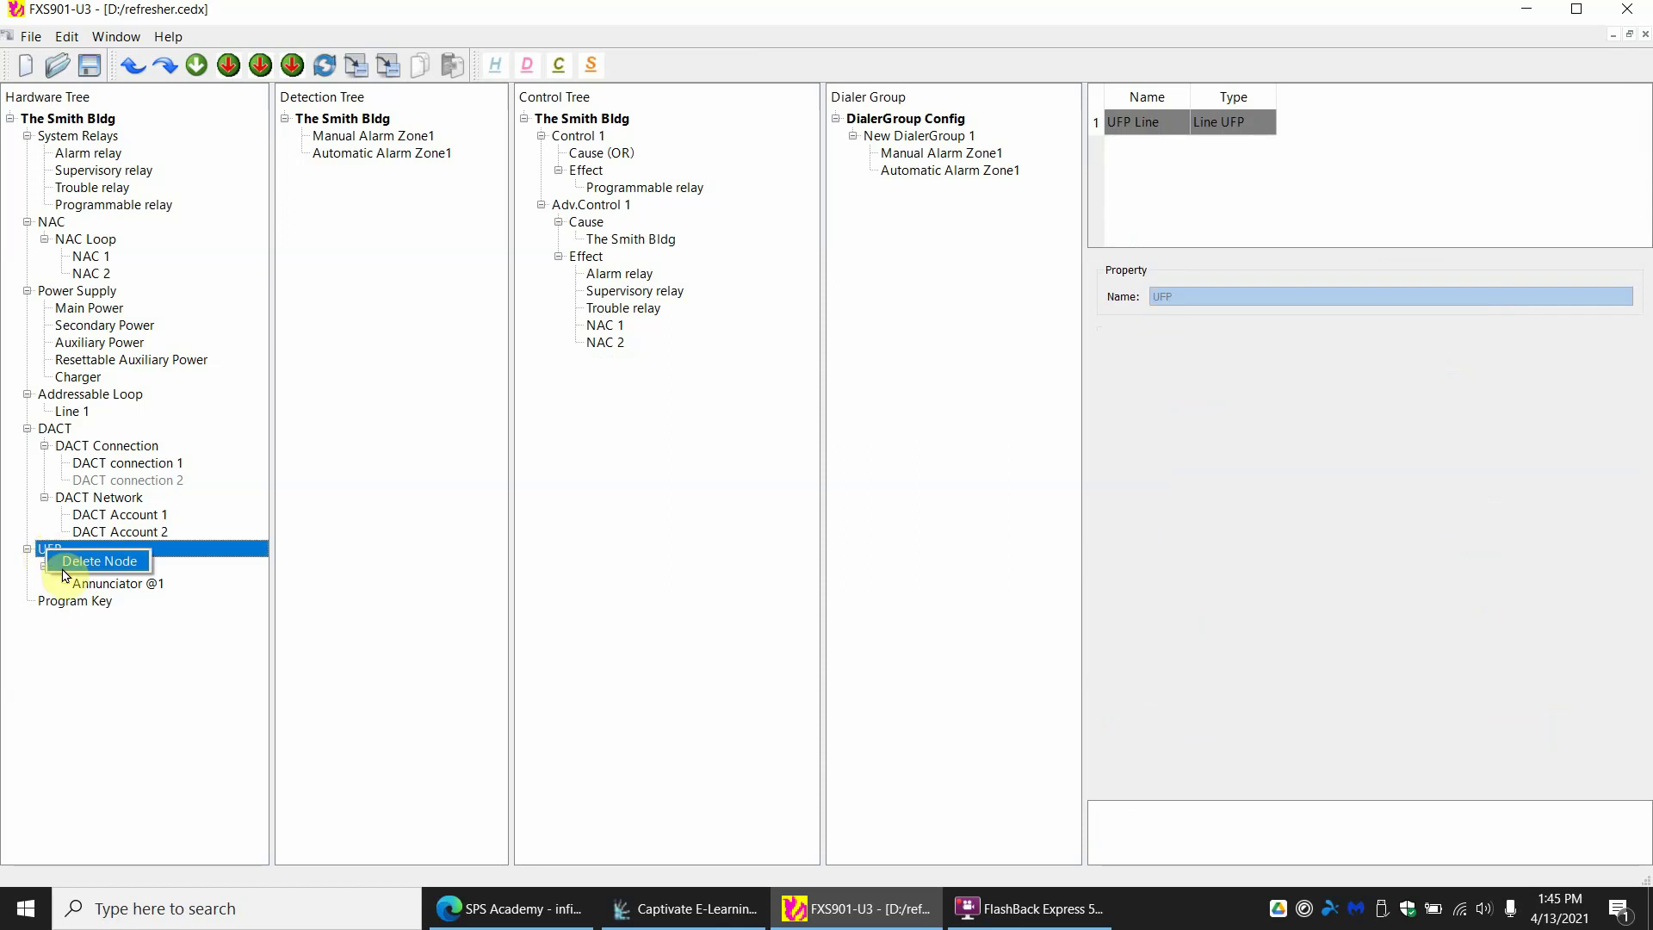
click(97, 561)
Change the Program Key function from DACT Bypass to NAC Bypass.
click(46, 553)
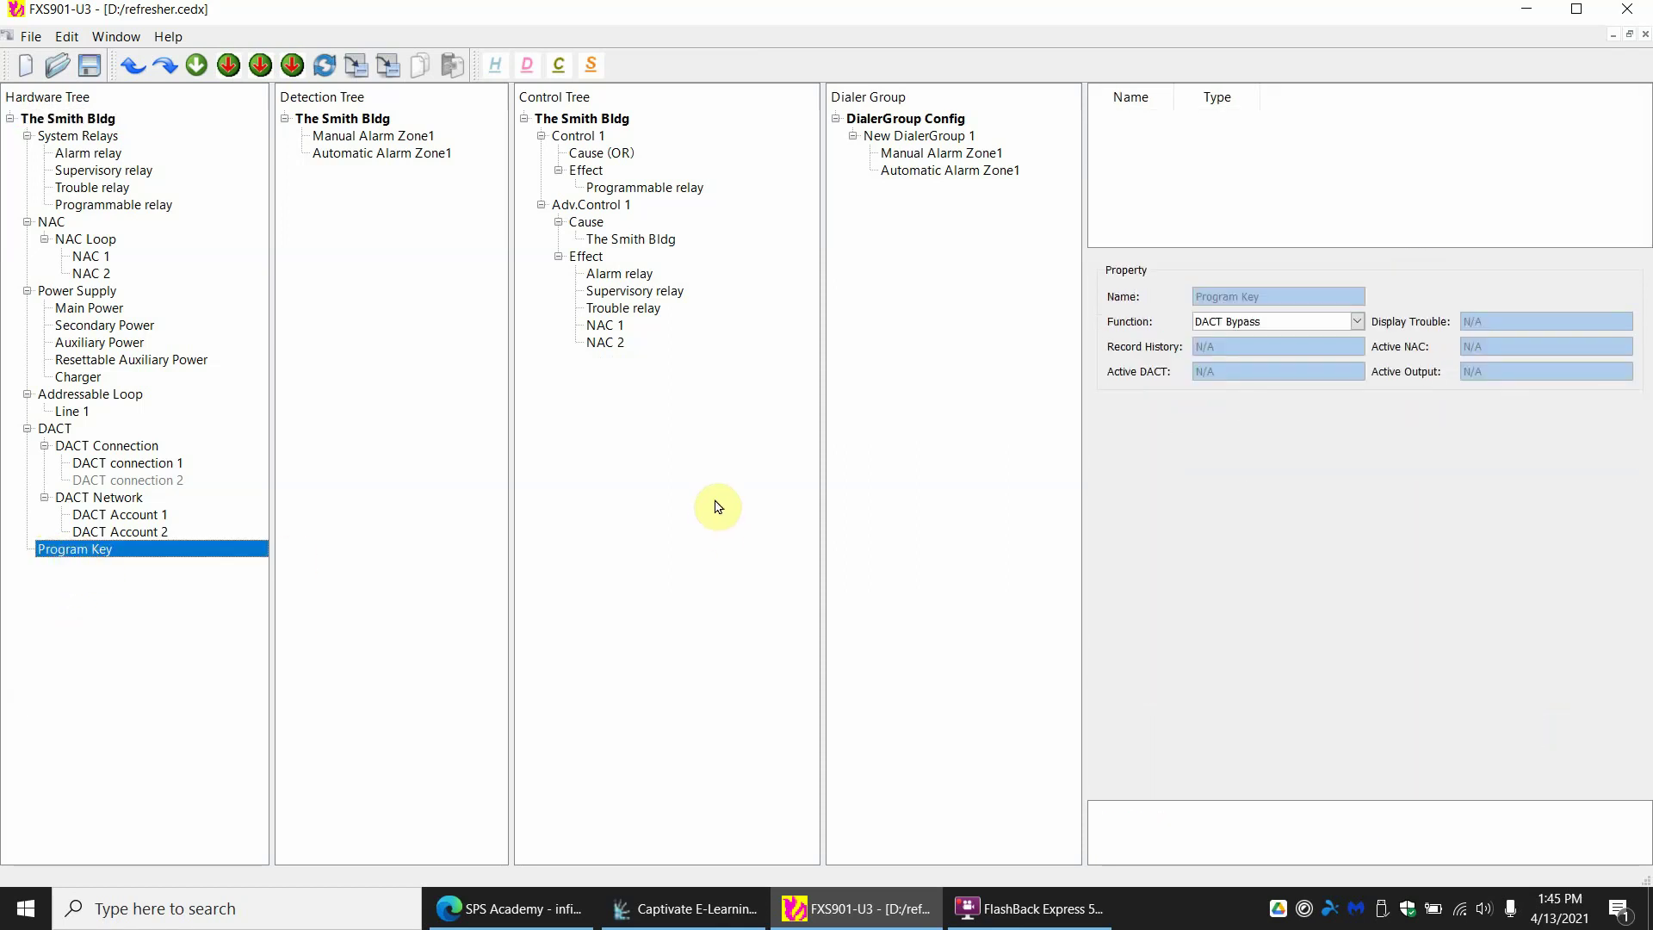
click(1228, 330)
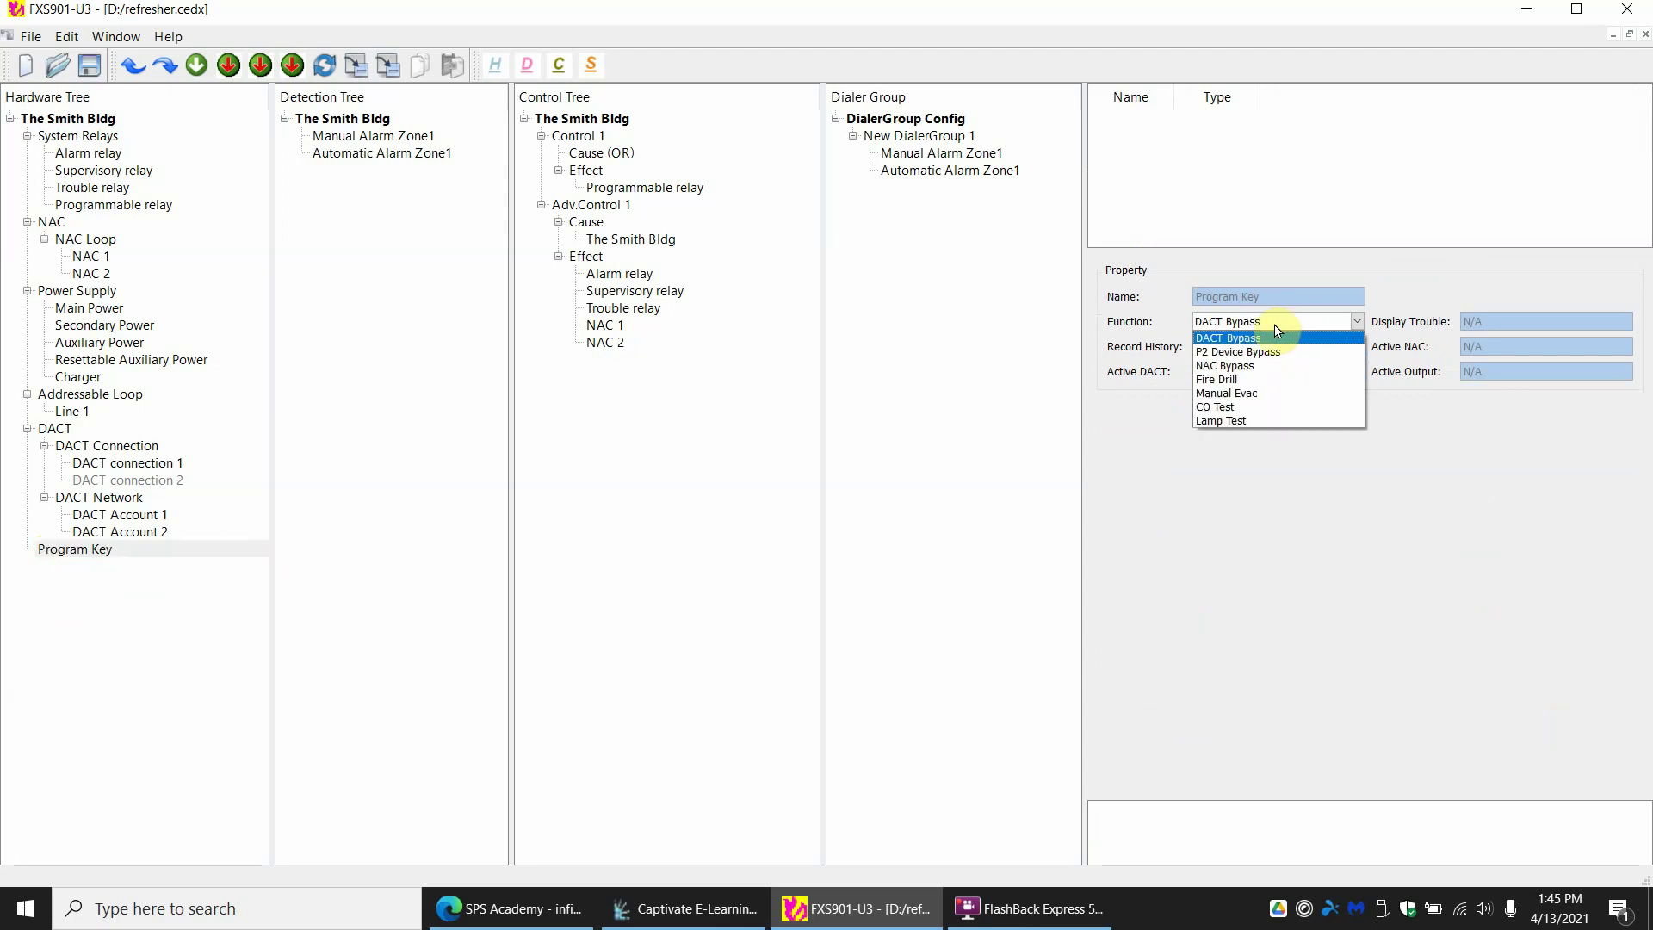
click(1253, 367)
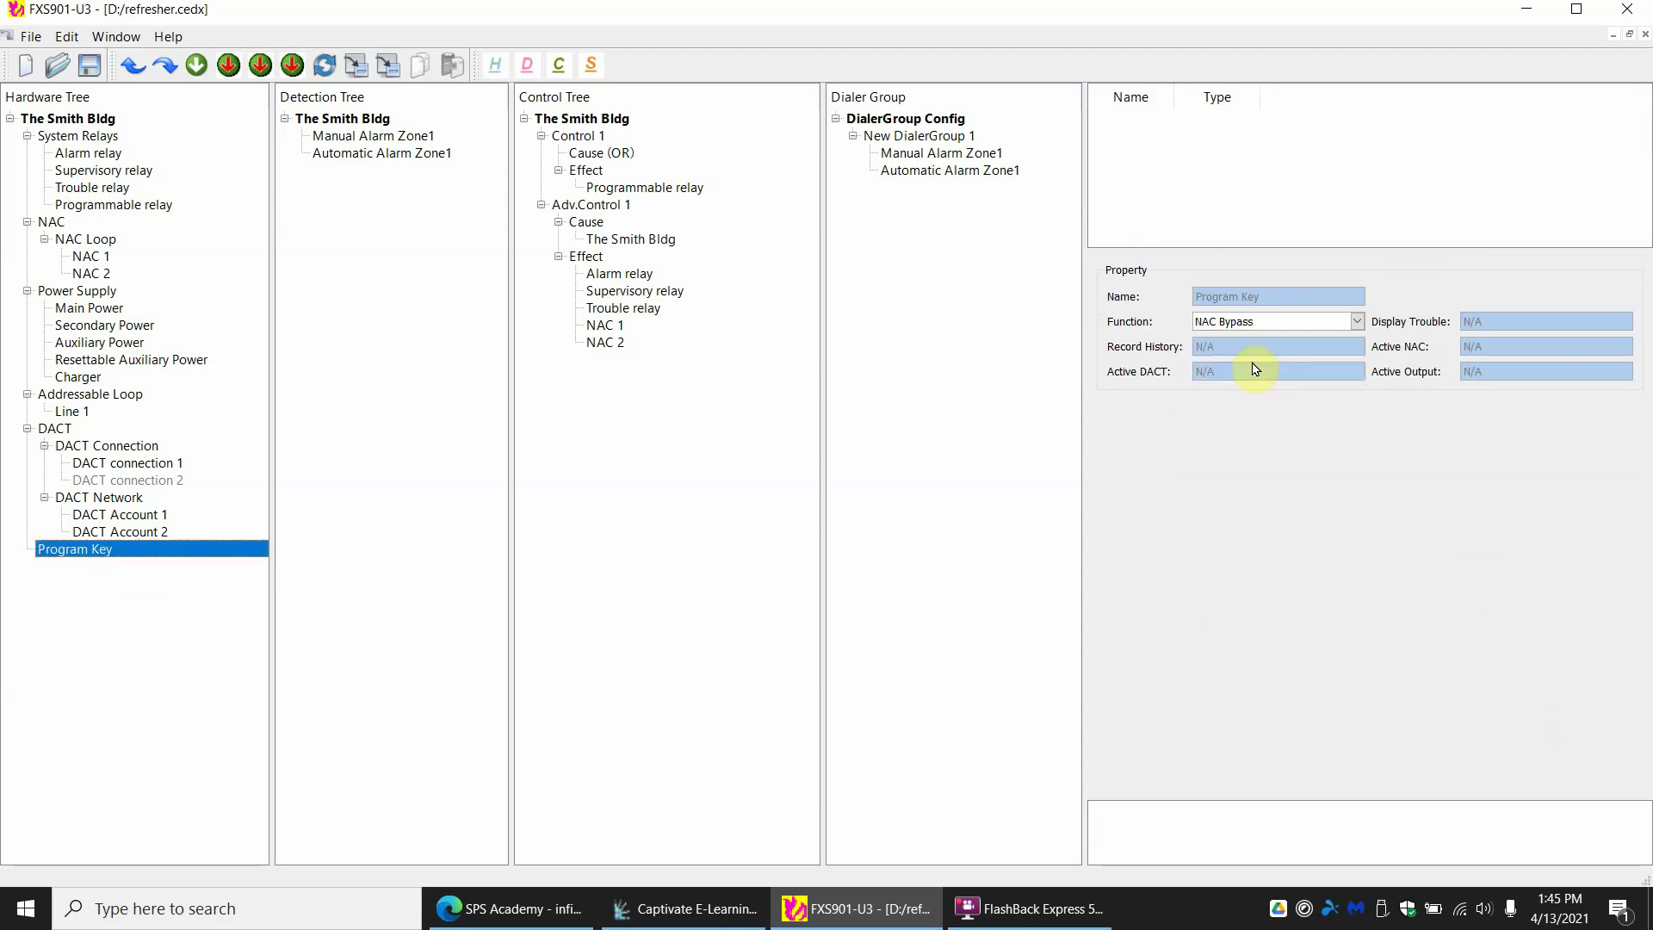
Insert an H-Series HFP-11 Photo thermal detector on Line 1 in an Automatic Alarm Zone.
click(89, 412)
right_click(95, 408)
mouse_move(129, 419)
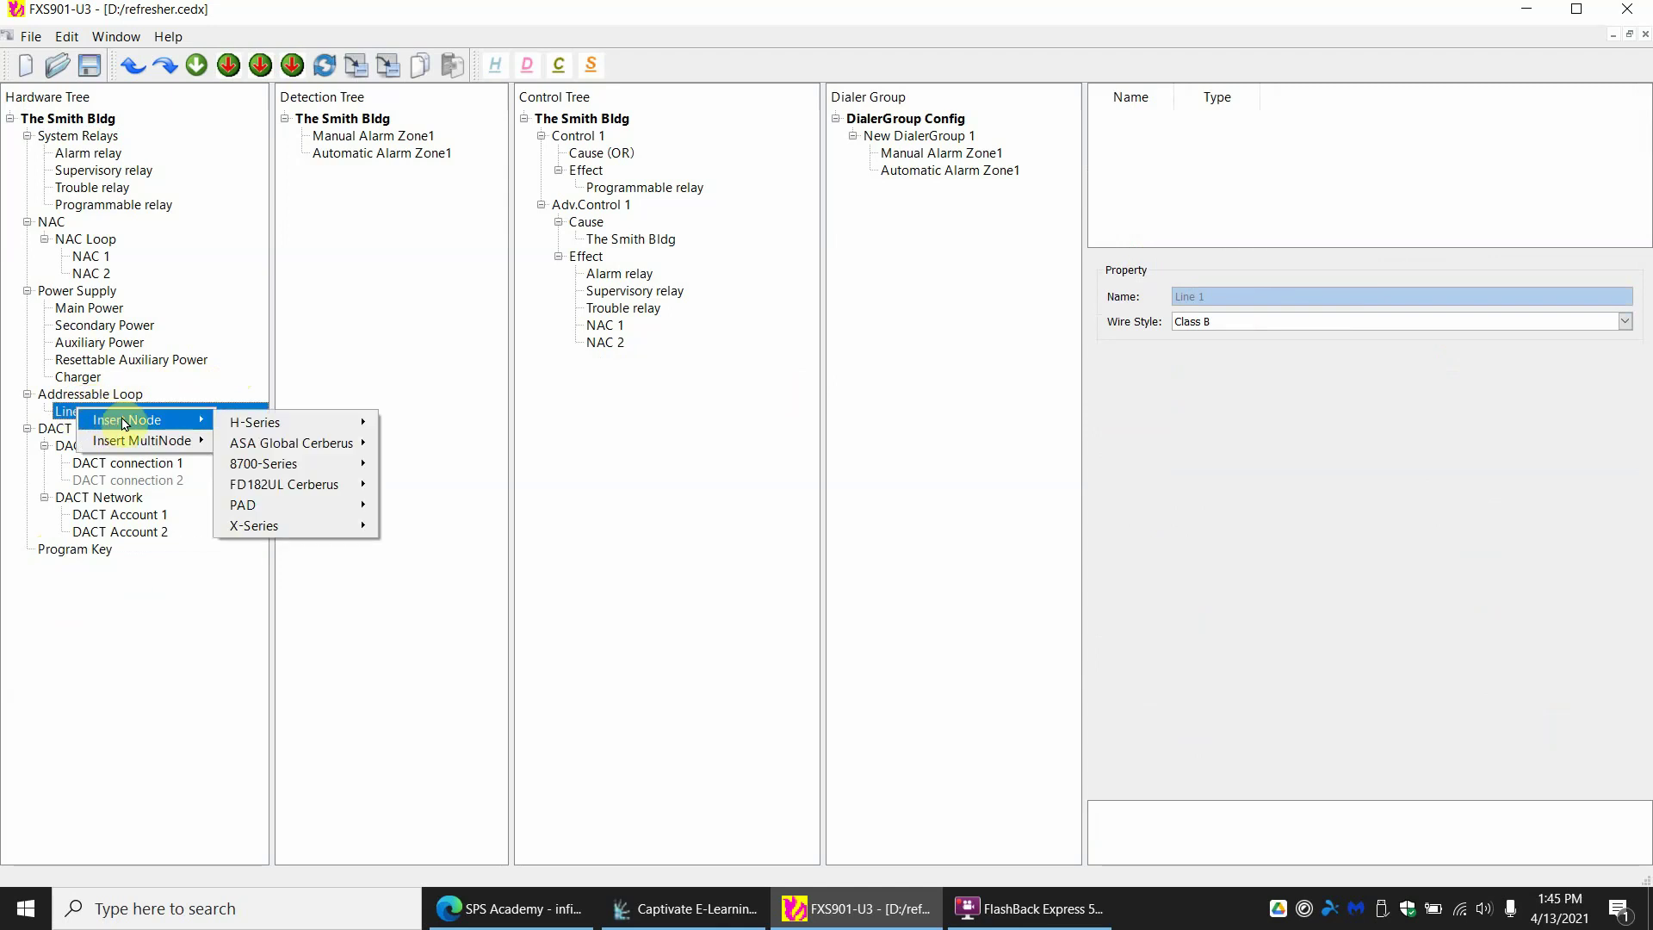
mouse_move(316, 423)
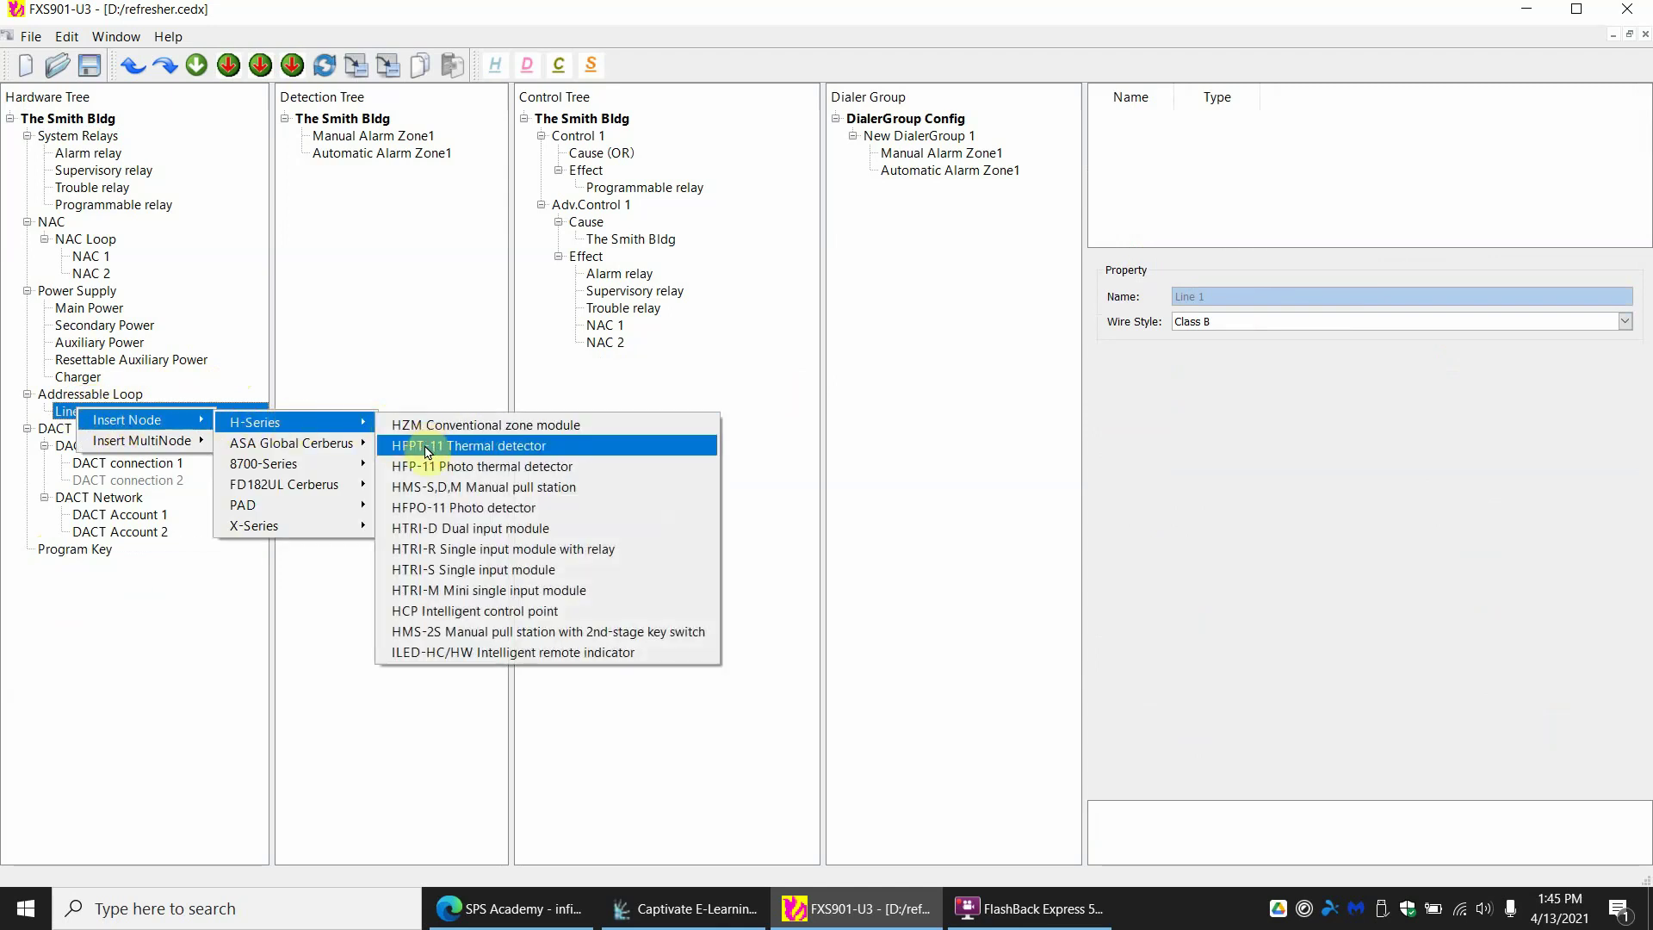
click(448, 467)
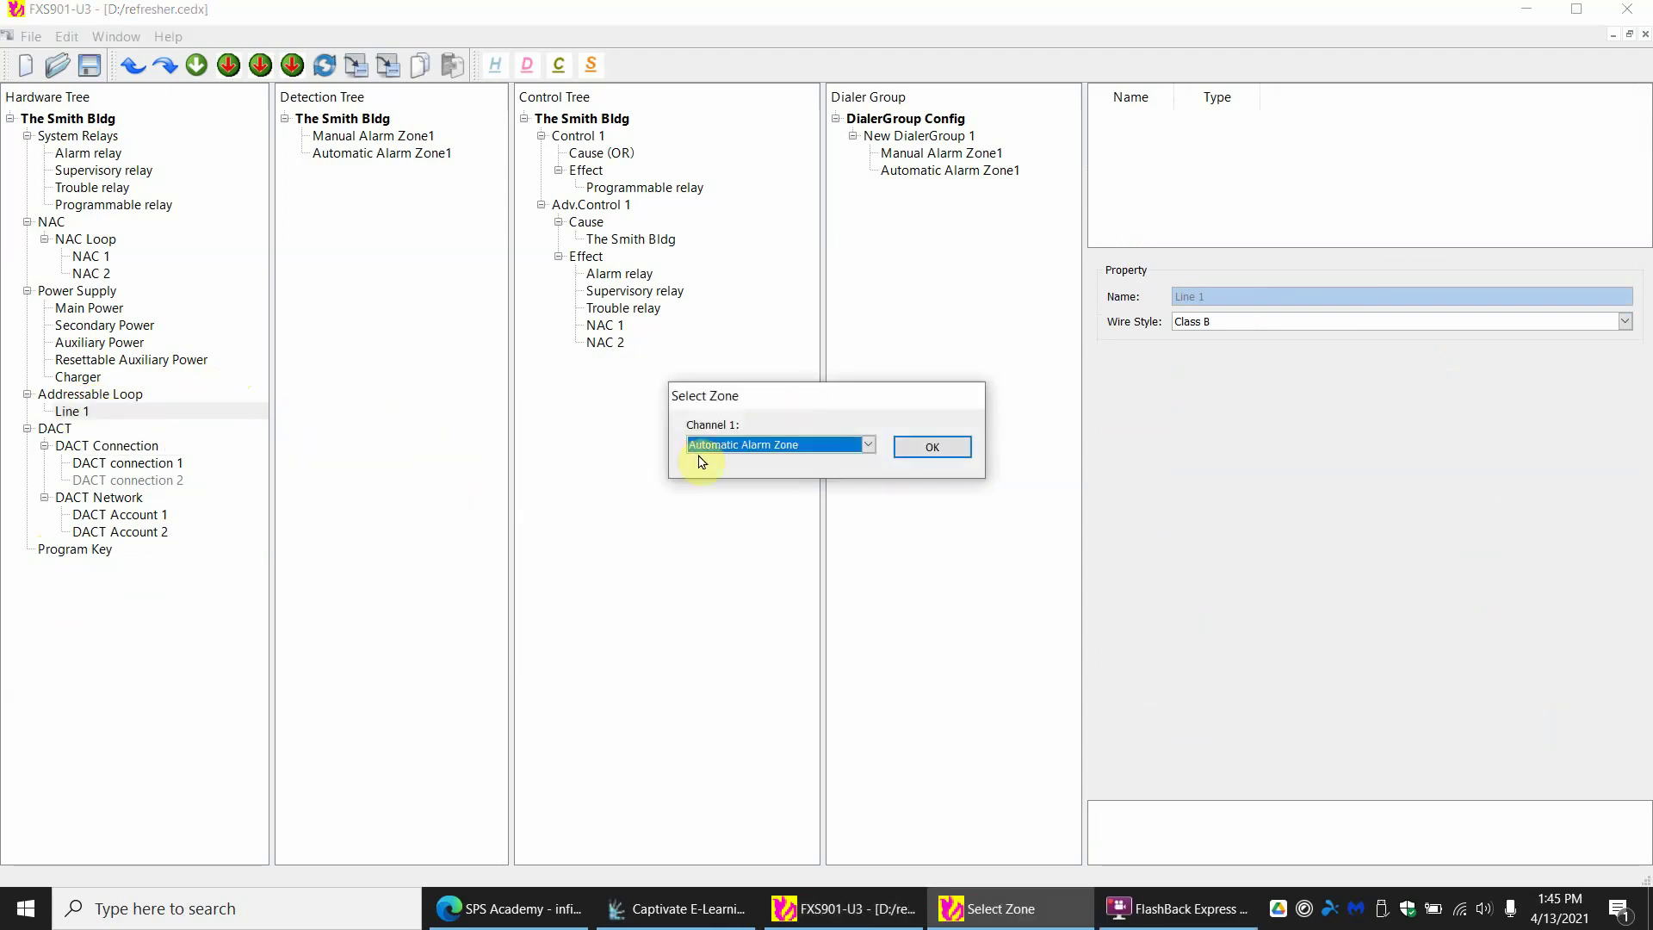
click(931, 448)
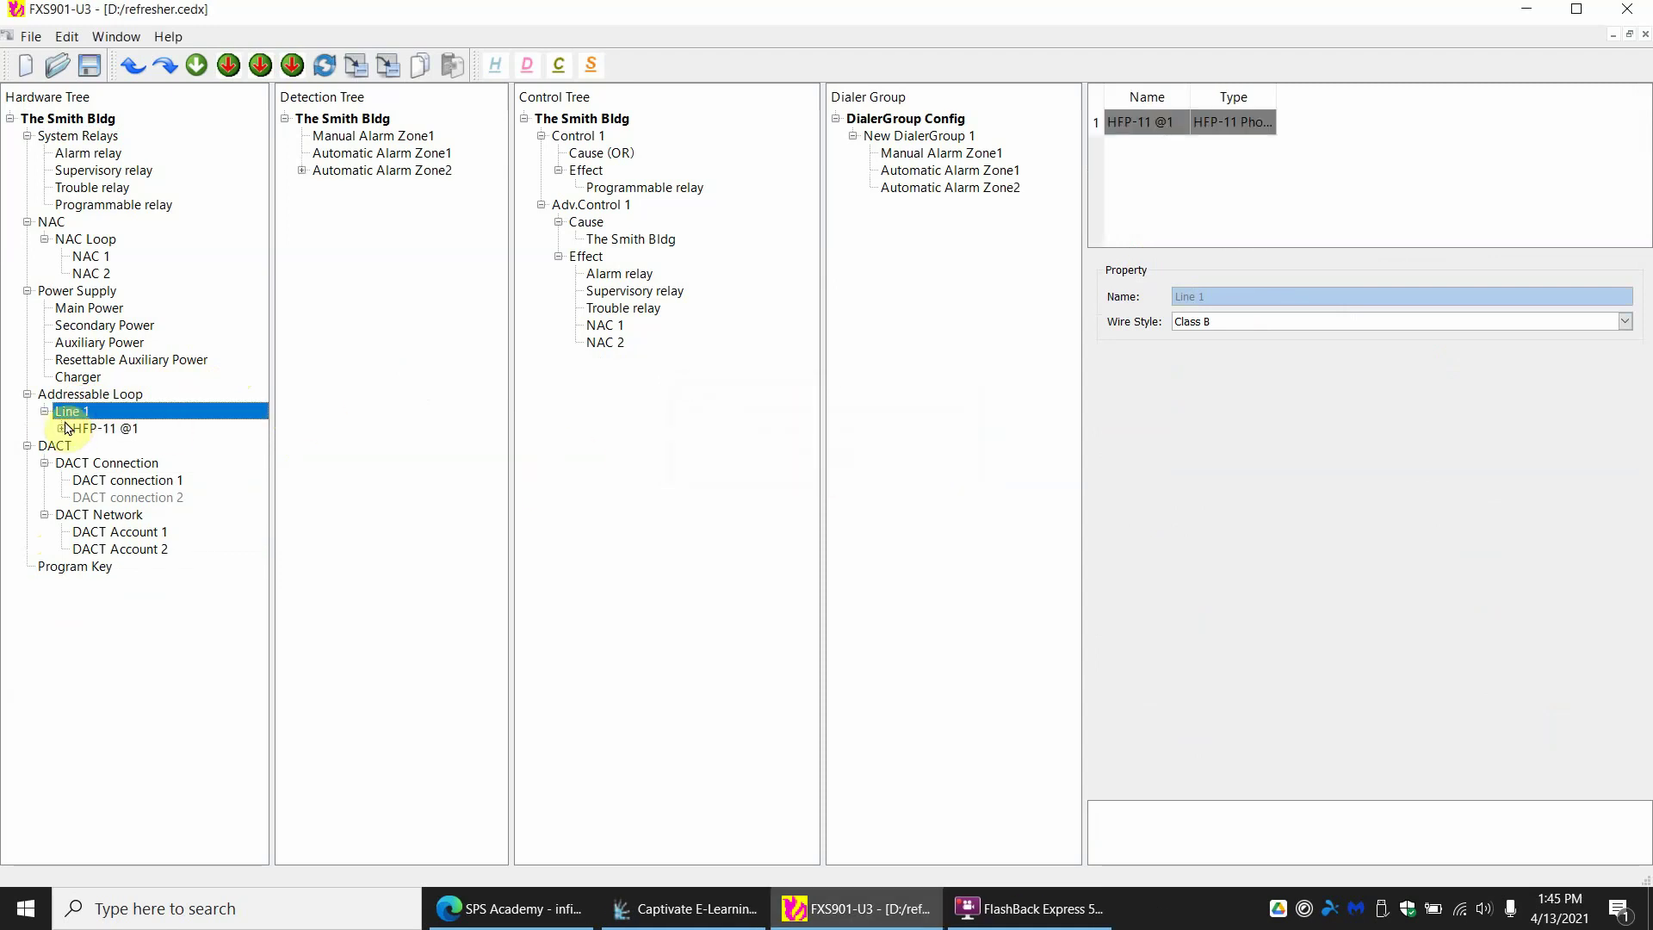
Expand HFP-11 @1 to show SmokeHeatSensor @1 and dismiss the can't-drag message.
click(61, 428)
drag(112, 428, 129, 430)
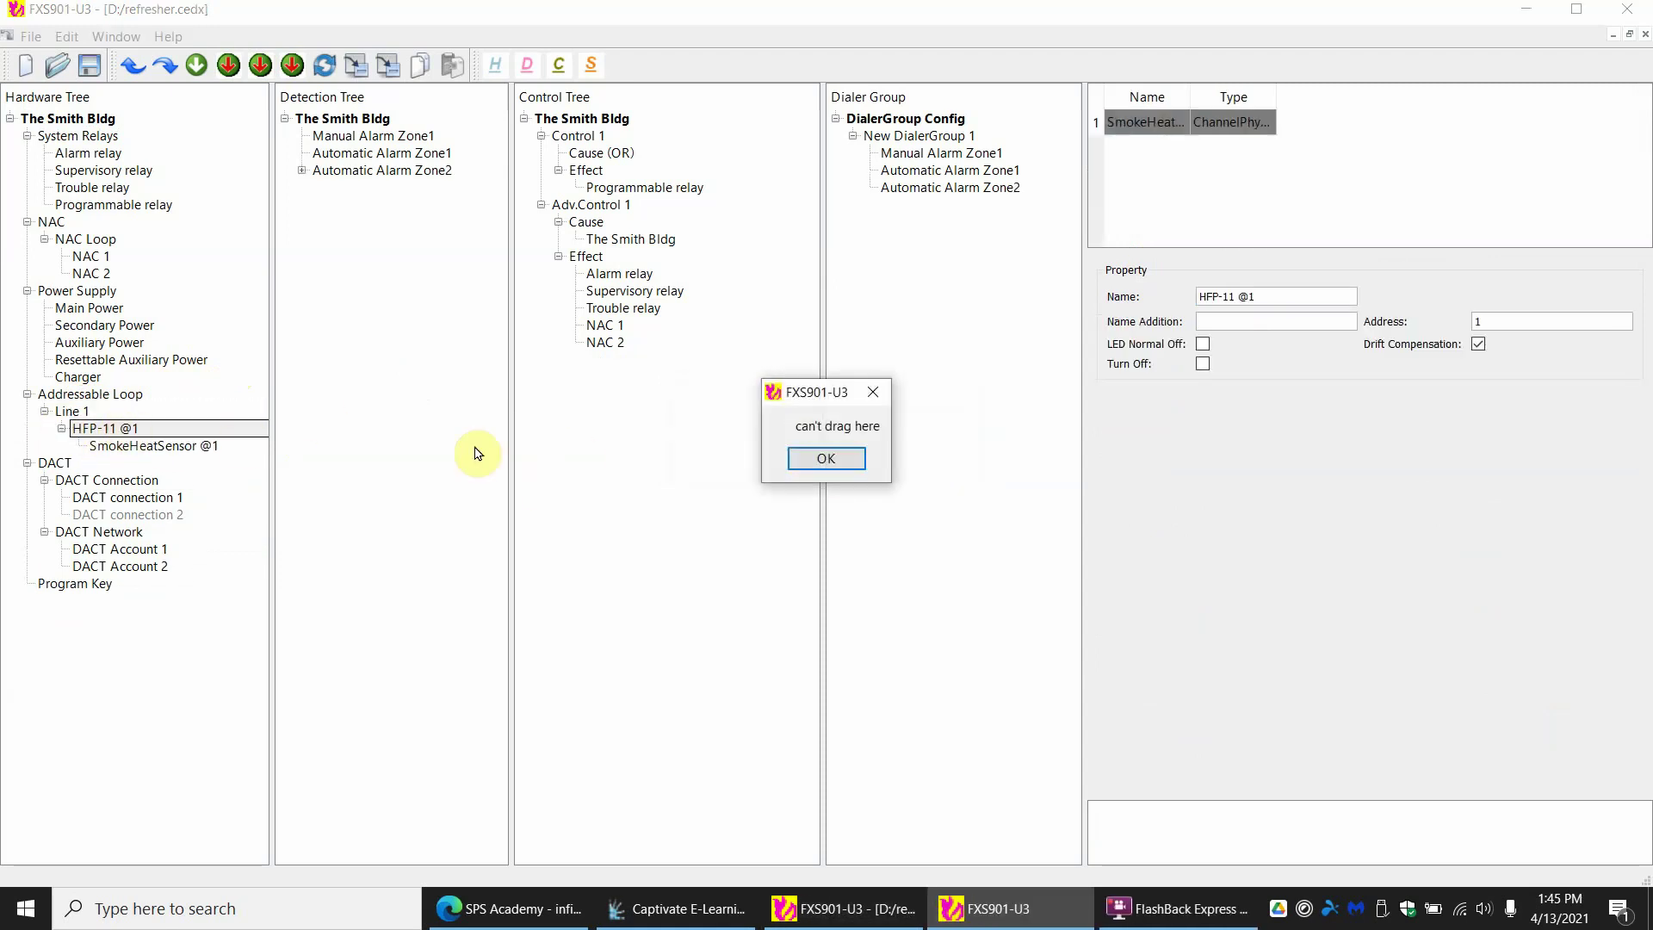
click(826, 458)
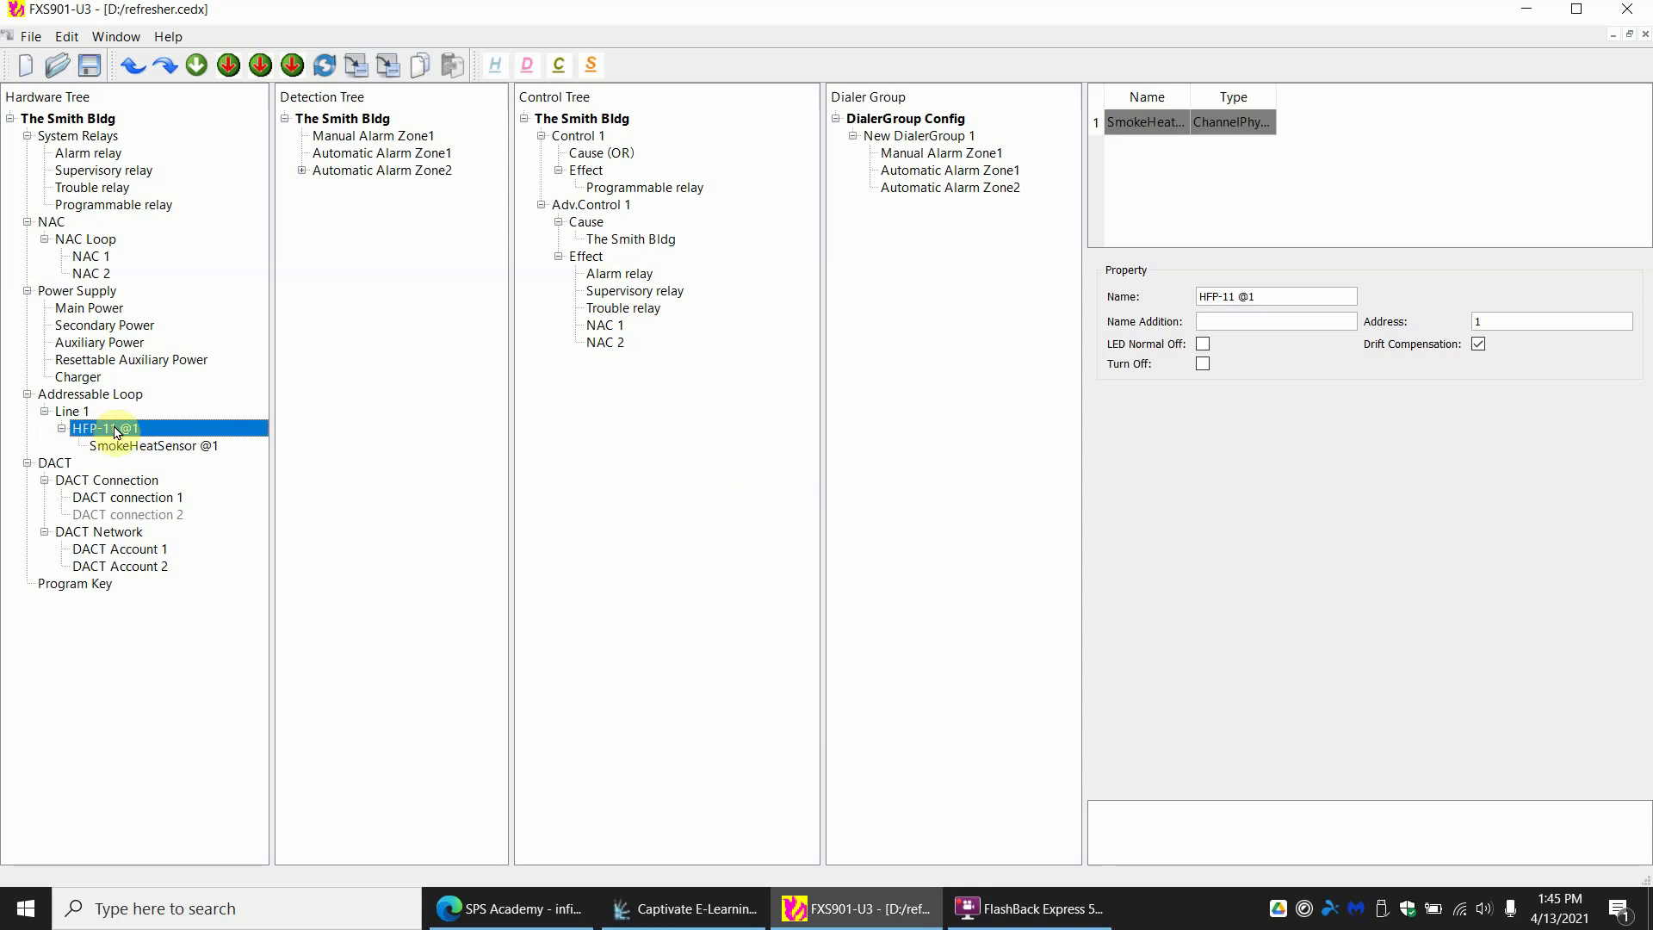
Rename SmokeHeatSensor @1 to 'Smoke over panel'.
click(140, 446)
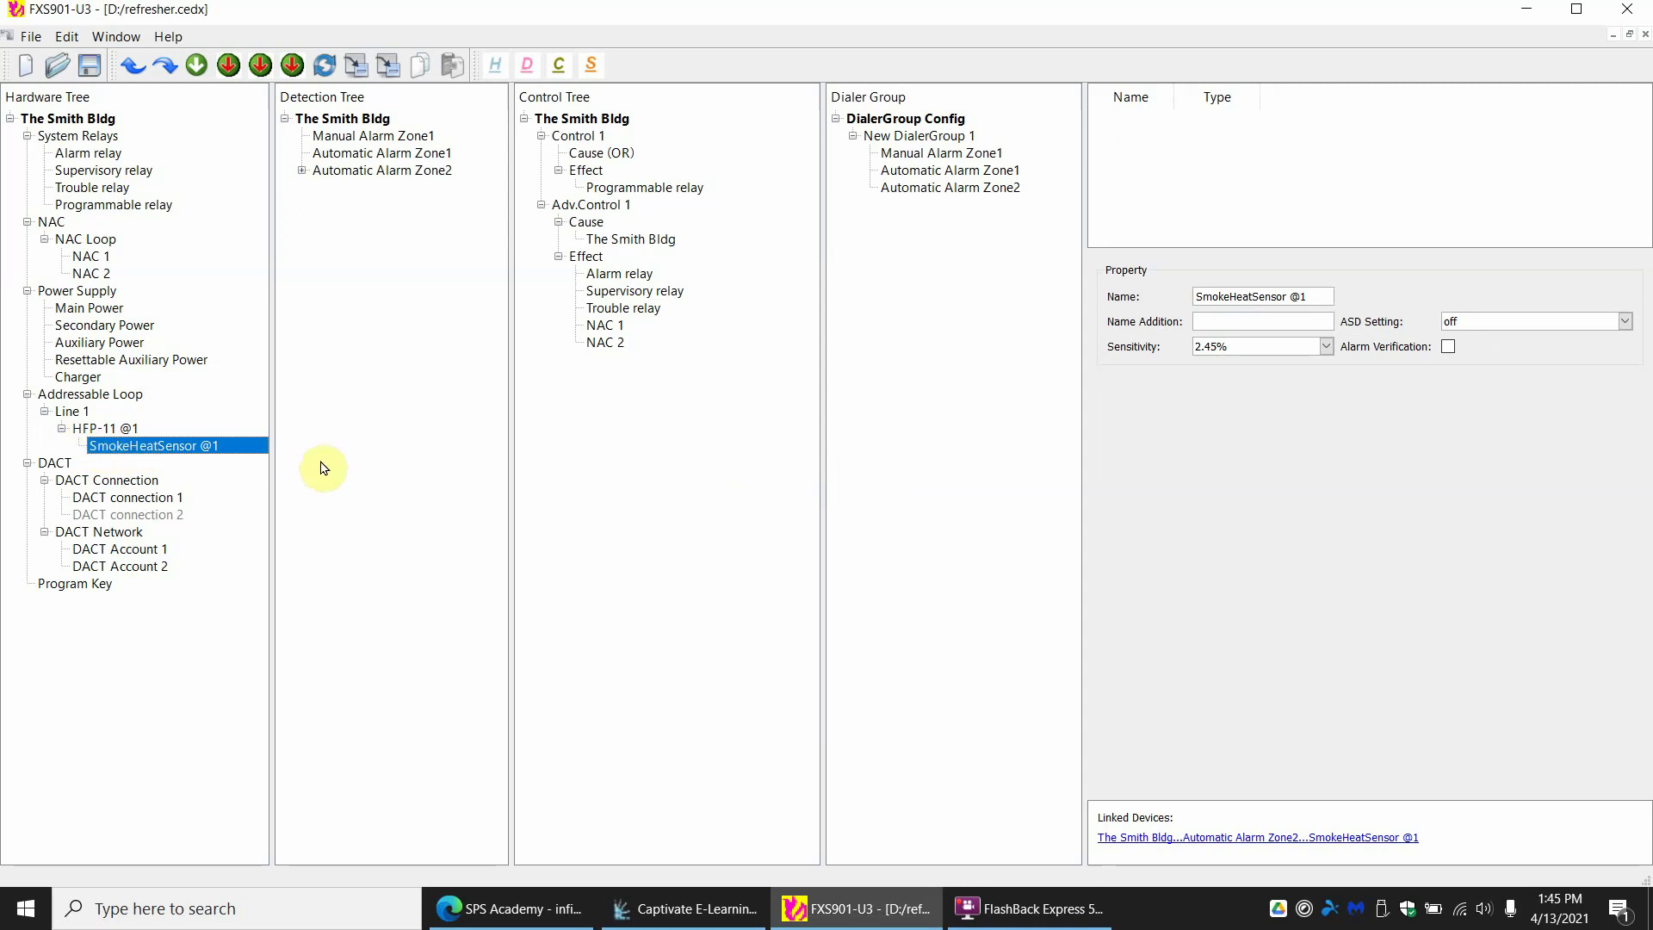
click(1301, 297)
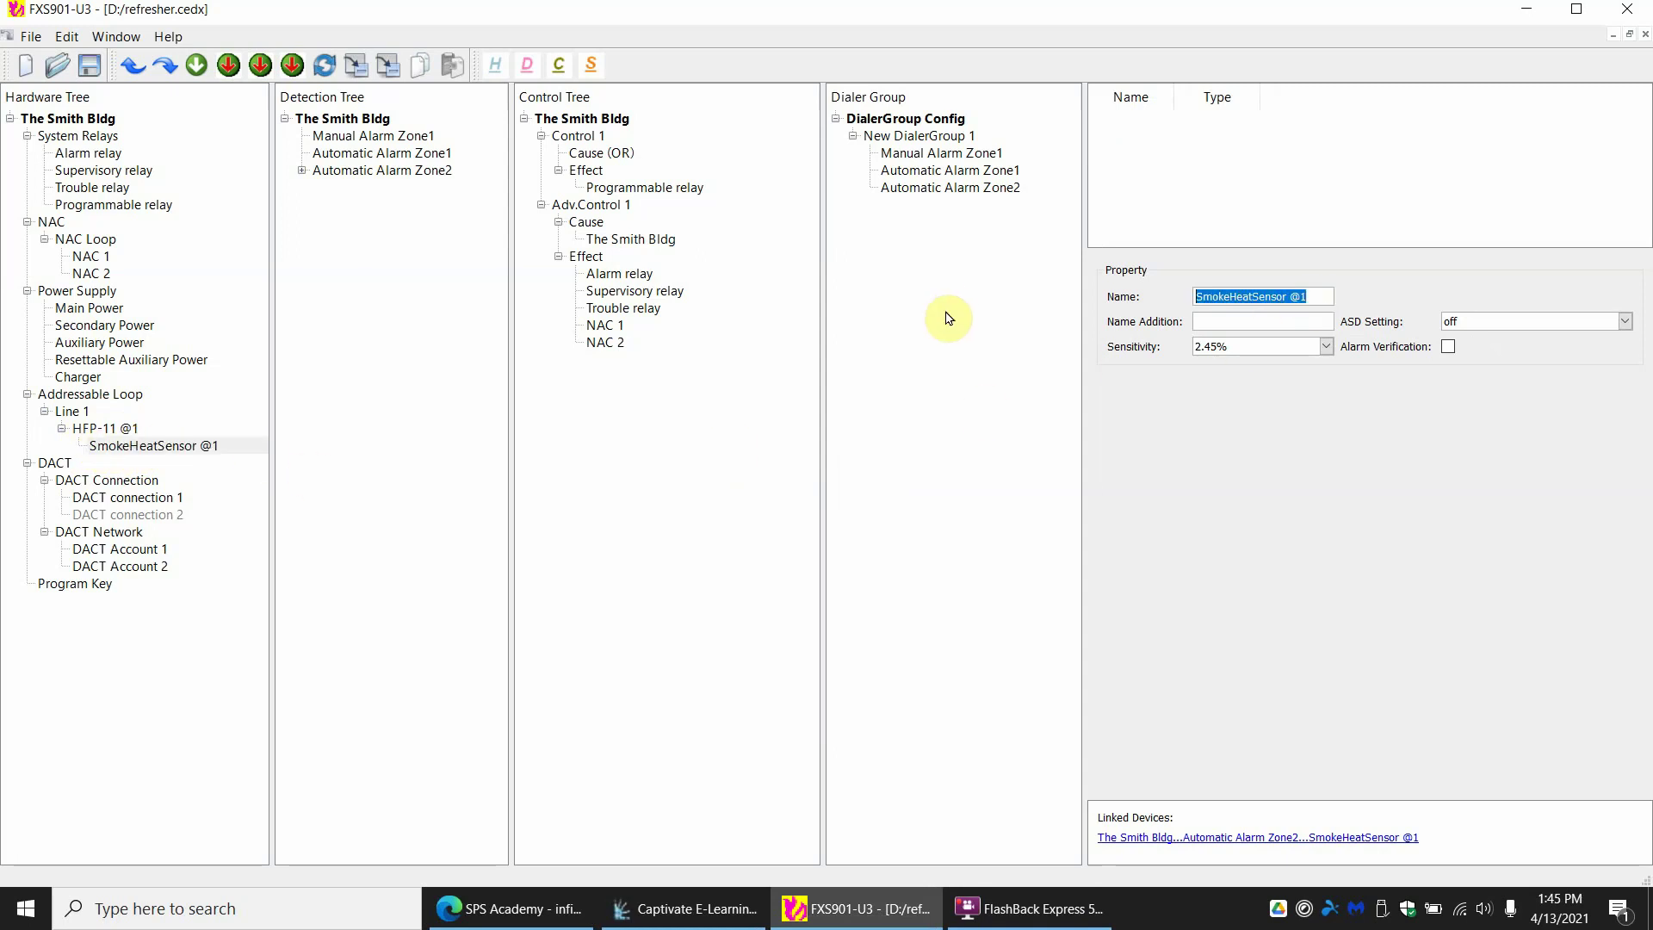
text(Smoke over panel)
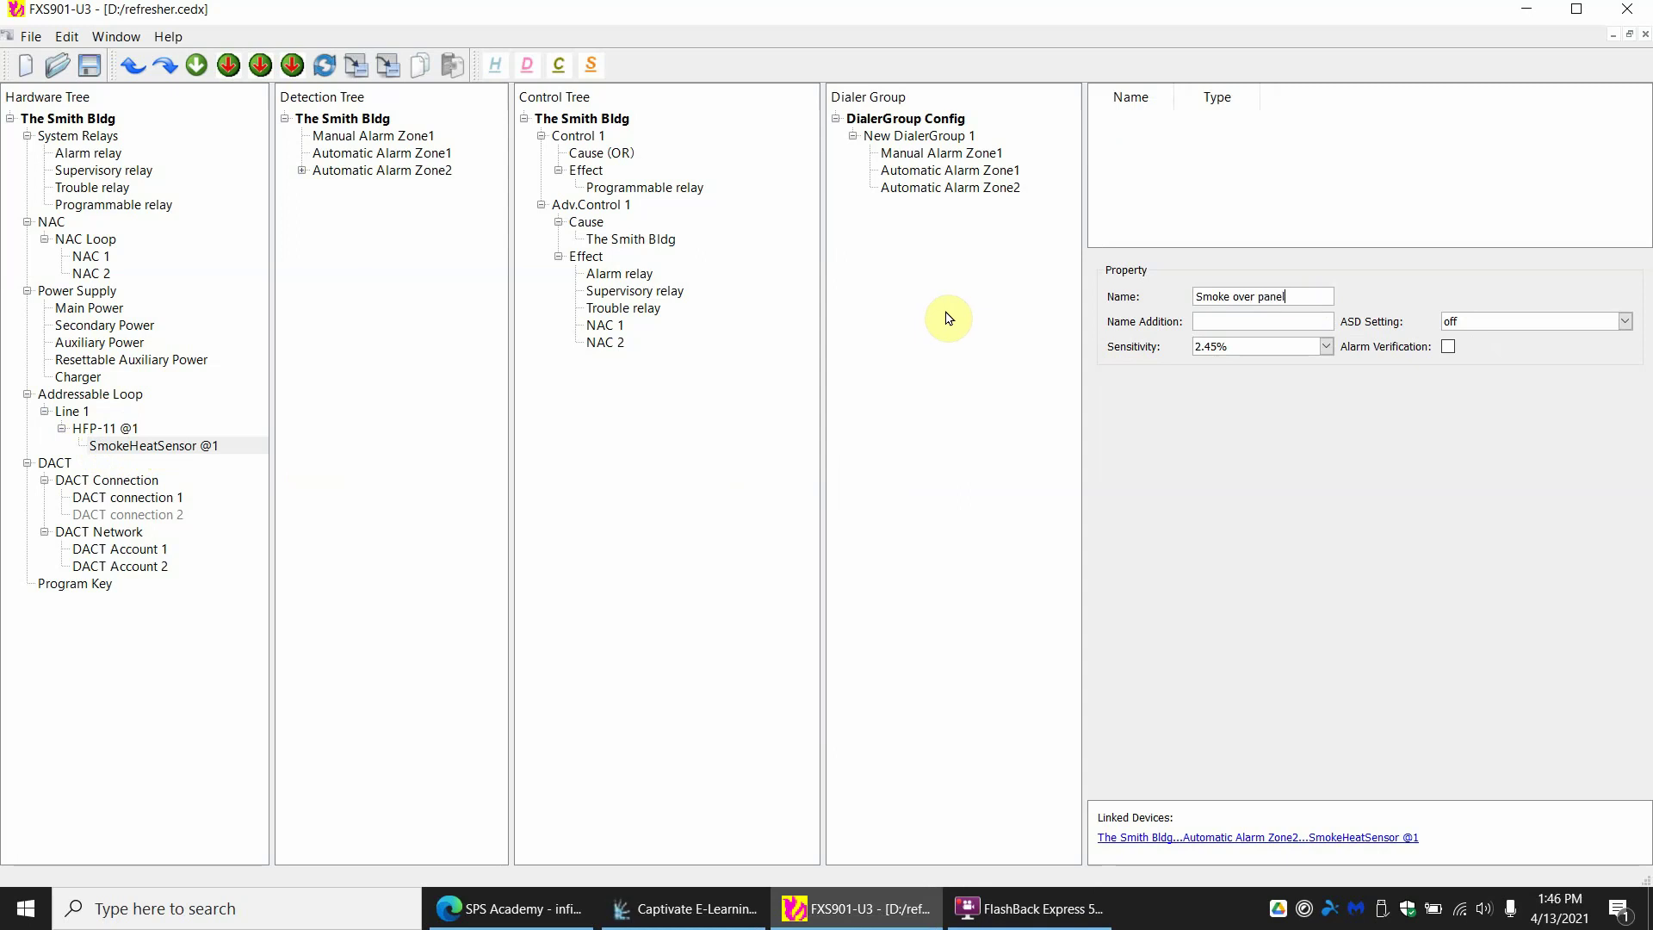
drag(1302, 296, 1072, 292)
key(ctrl+c)
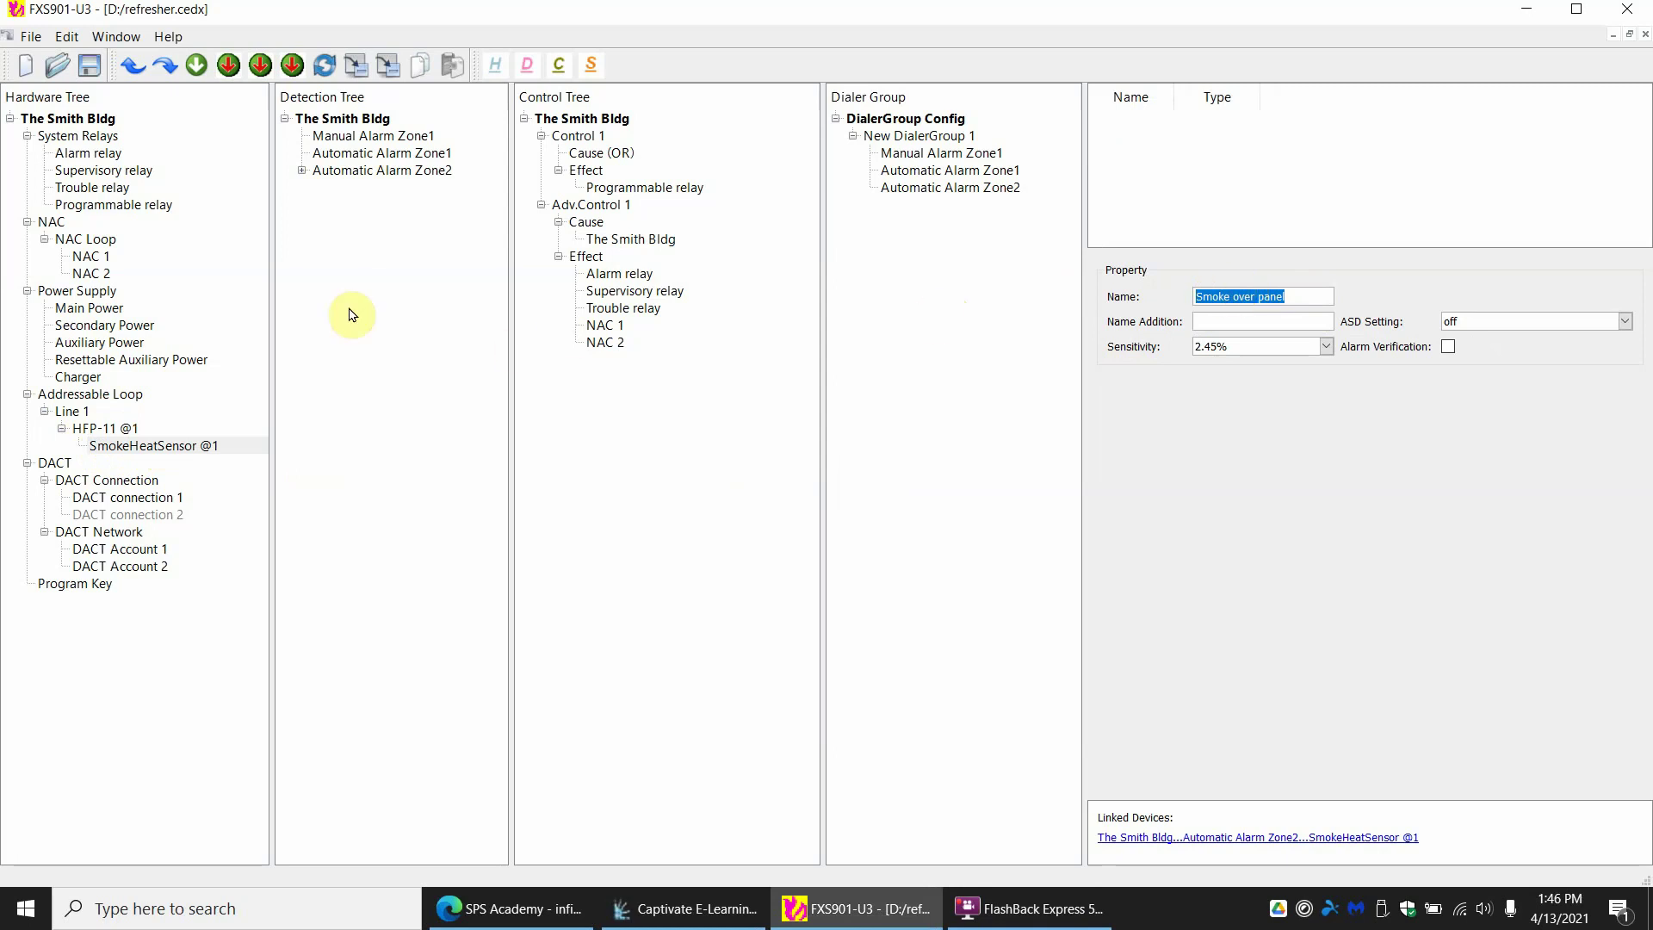
Dismiss a can't-drag warning and expand Automatic Alarm Zone2 to show its detector.
drag(122, 430, 148, 426)
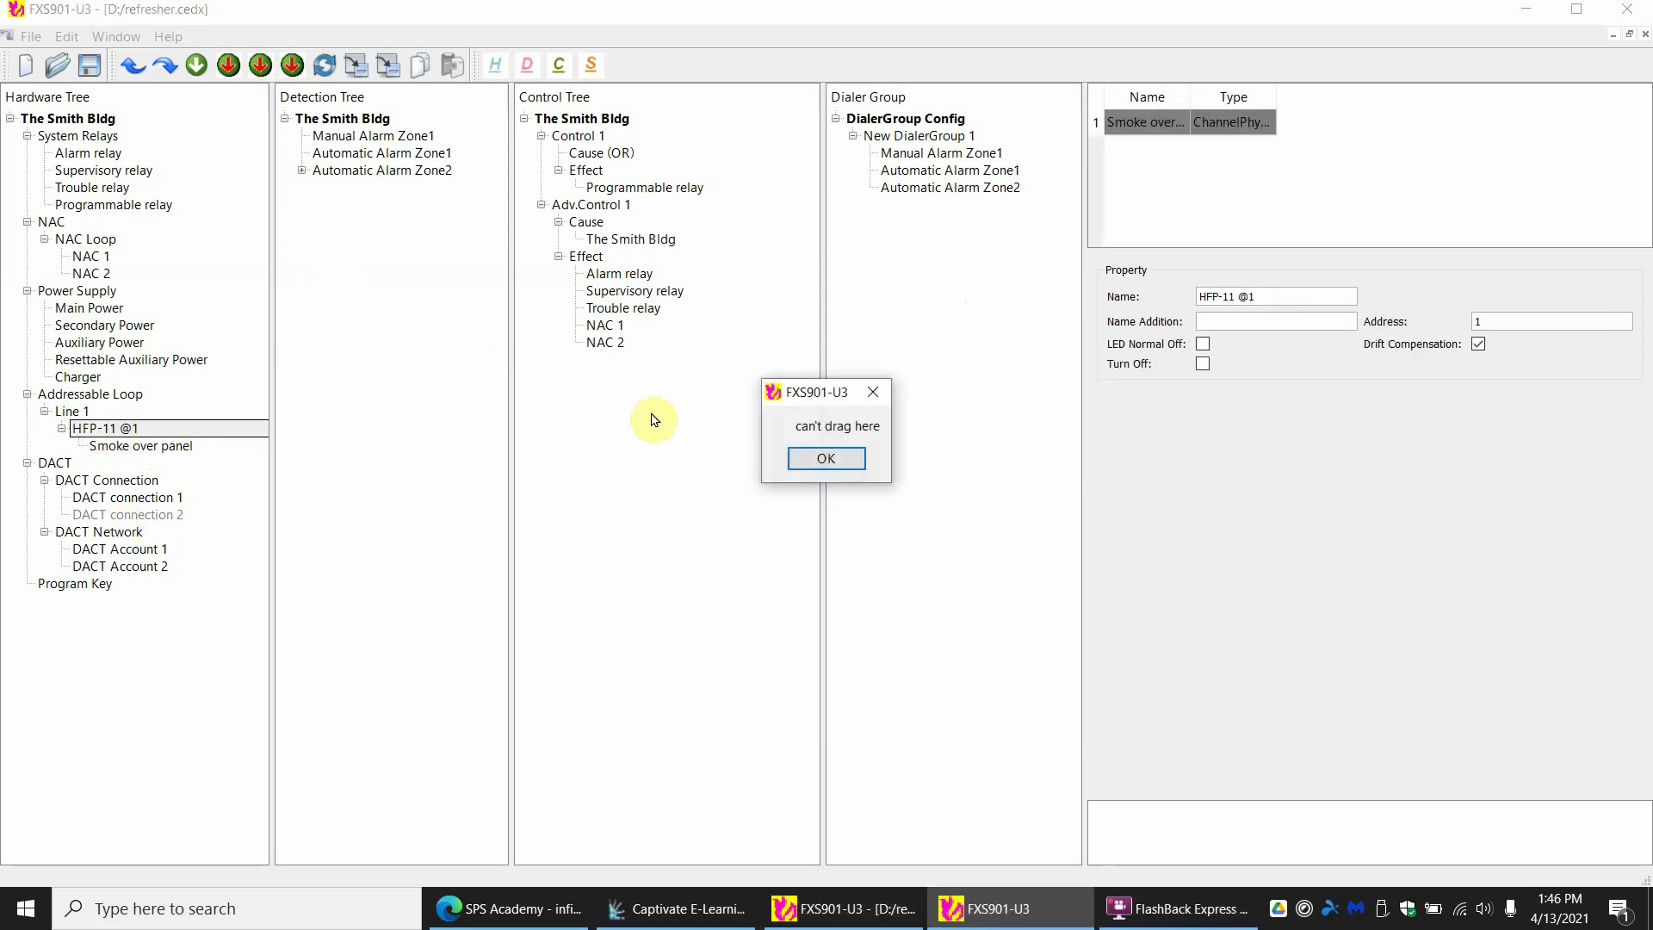
click(829, 458)
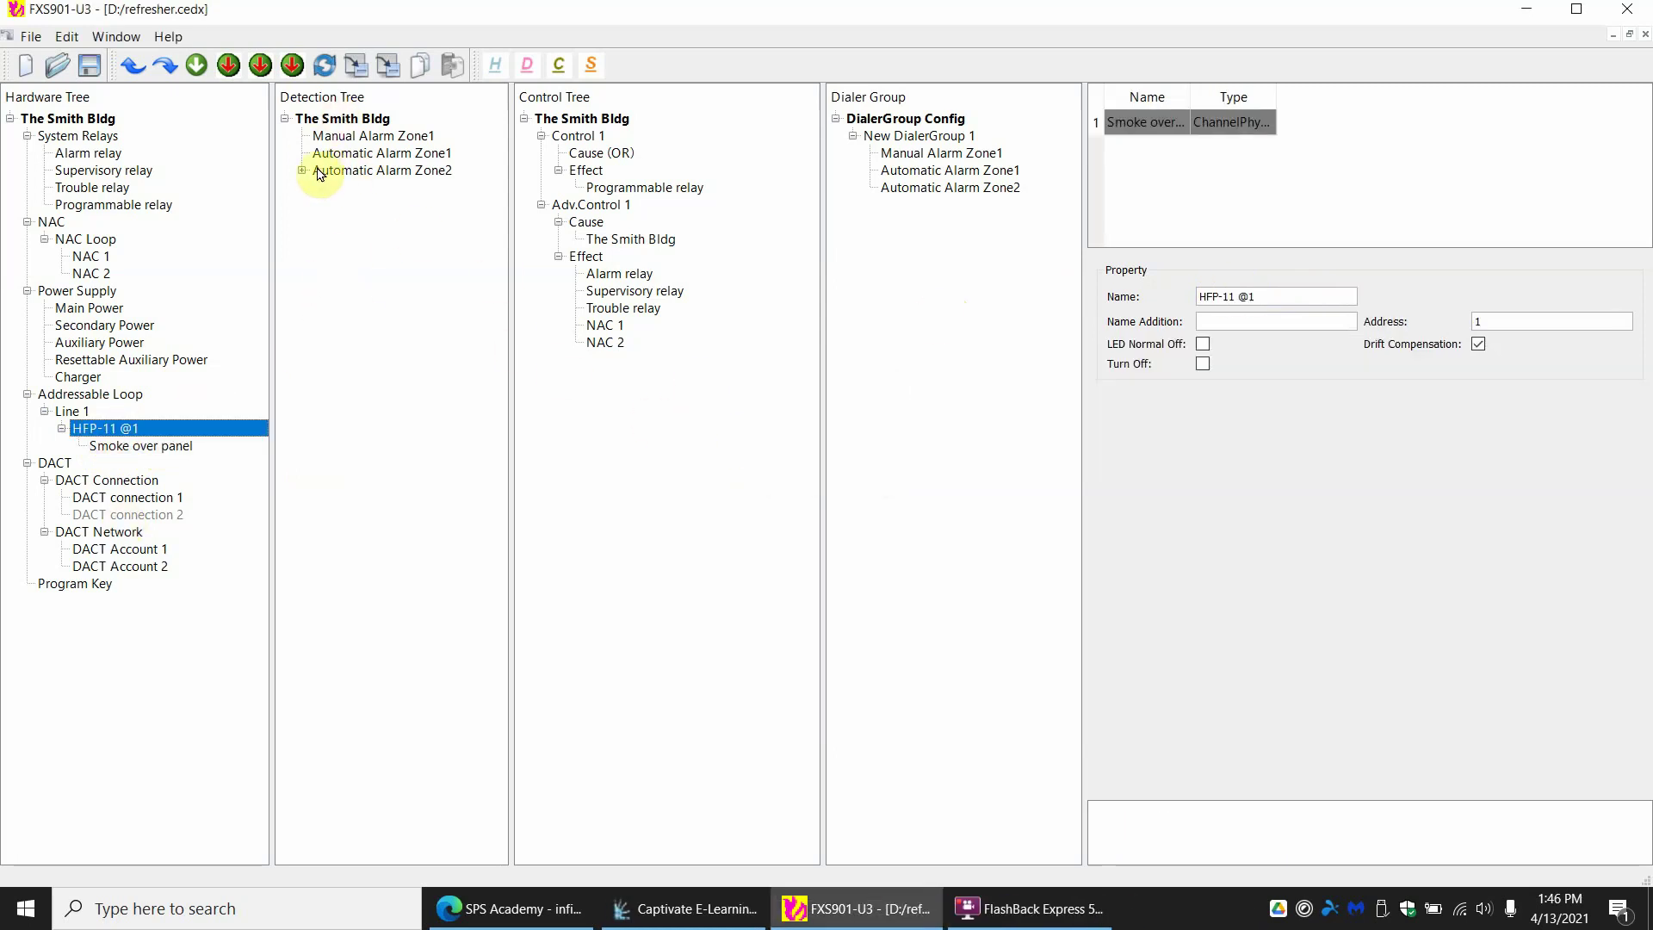
click(337, 171)
click(302, 170)
Paste 'Smoke over panel' as Automatic Alarm Zone2's name, then check the HFP-11 @1 detector and zone links.
drag(1329, 287, 1063, 288)
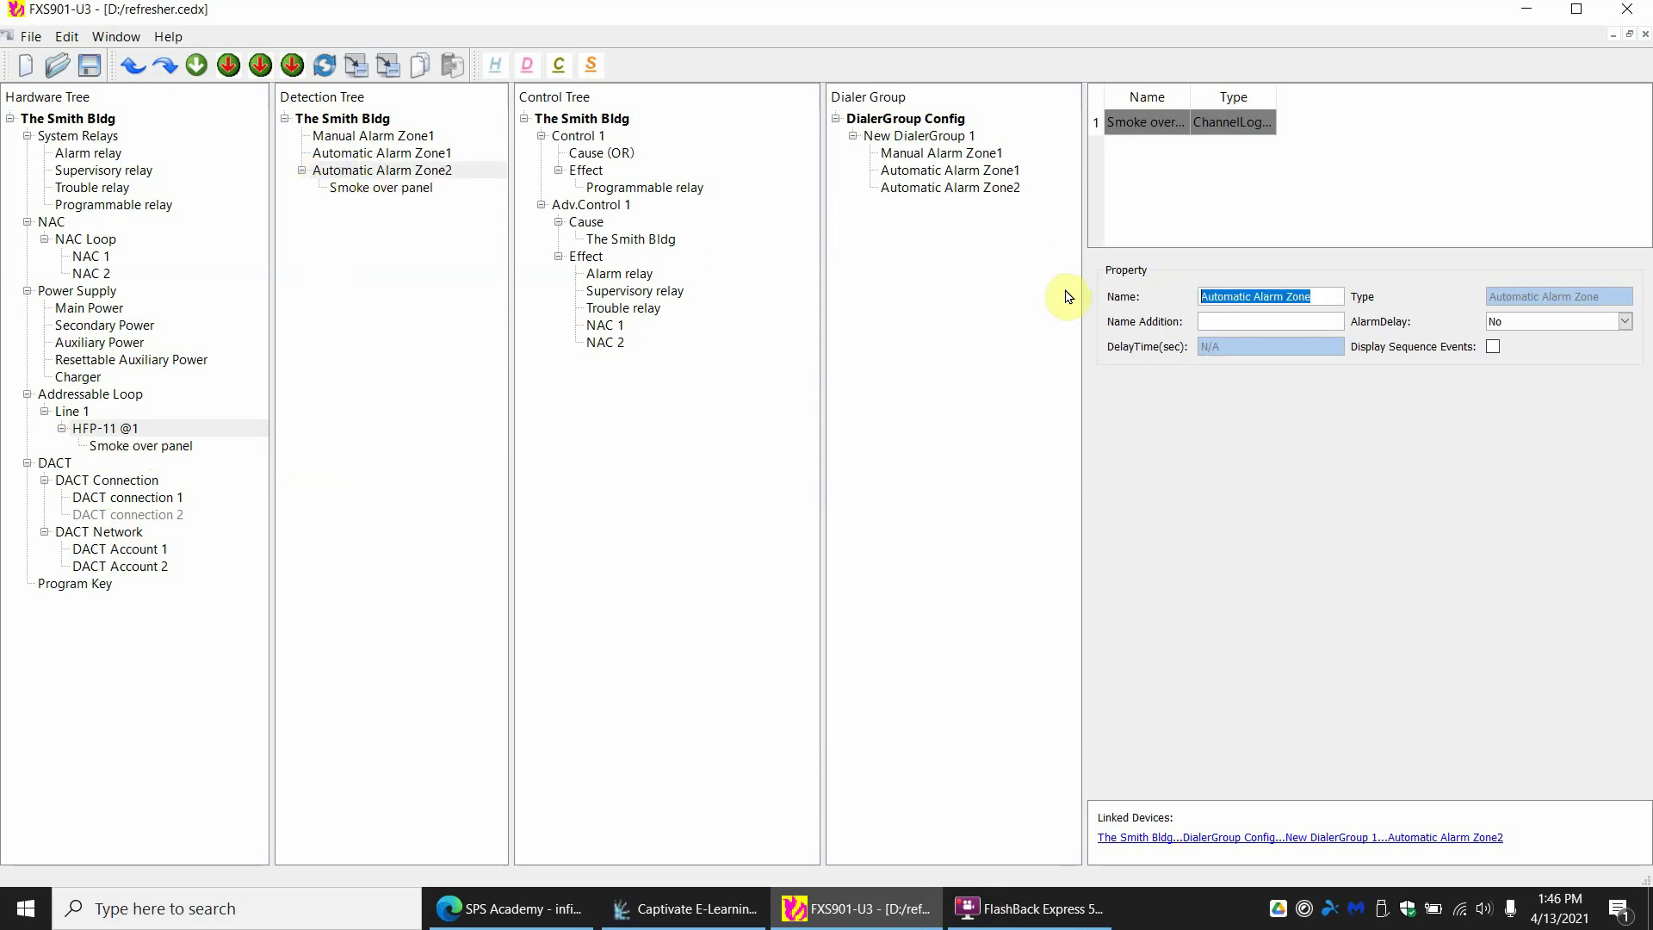
key(ctrl+v)
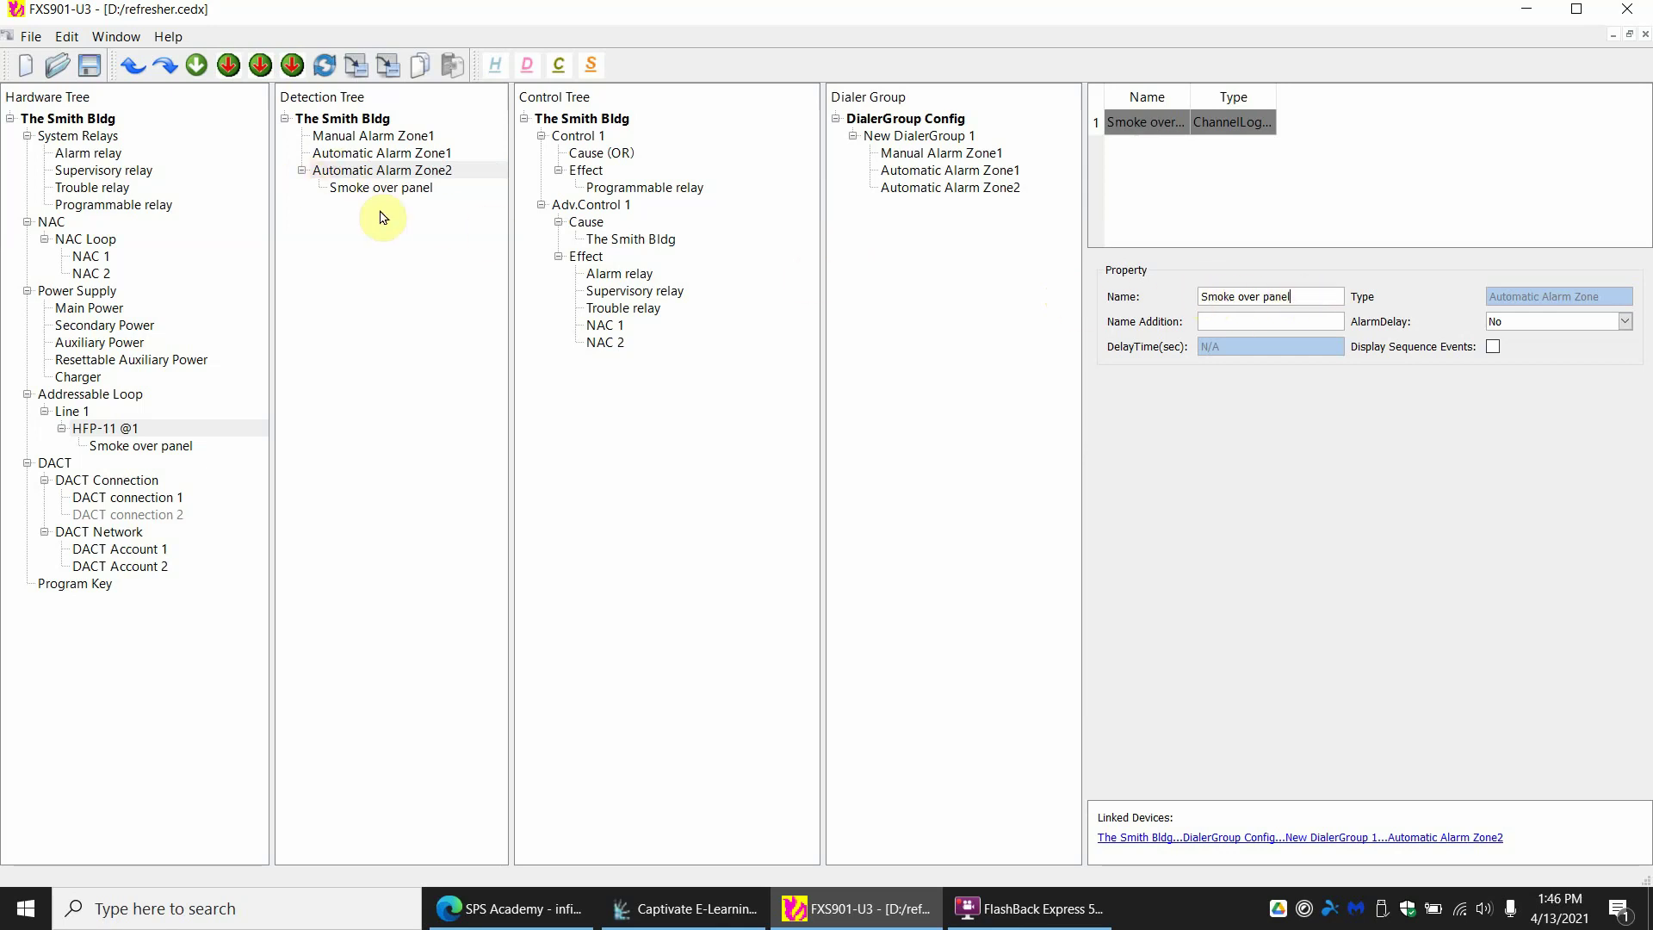
click(342, 172)
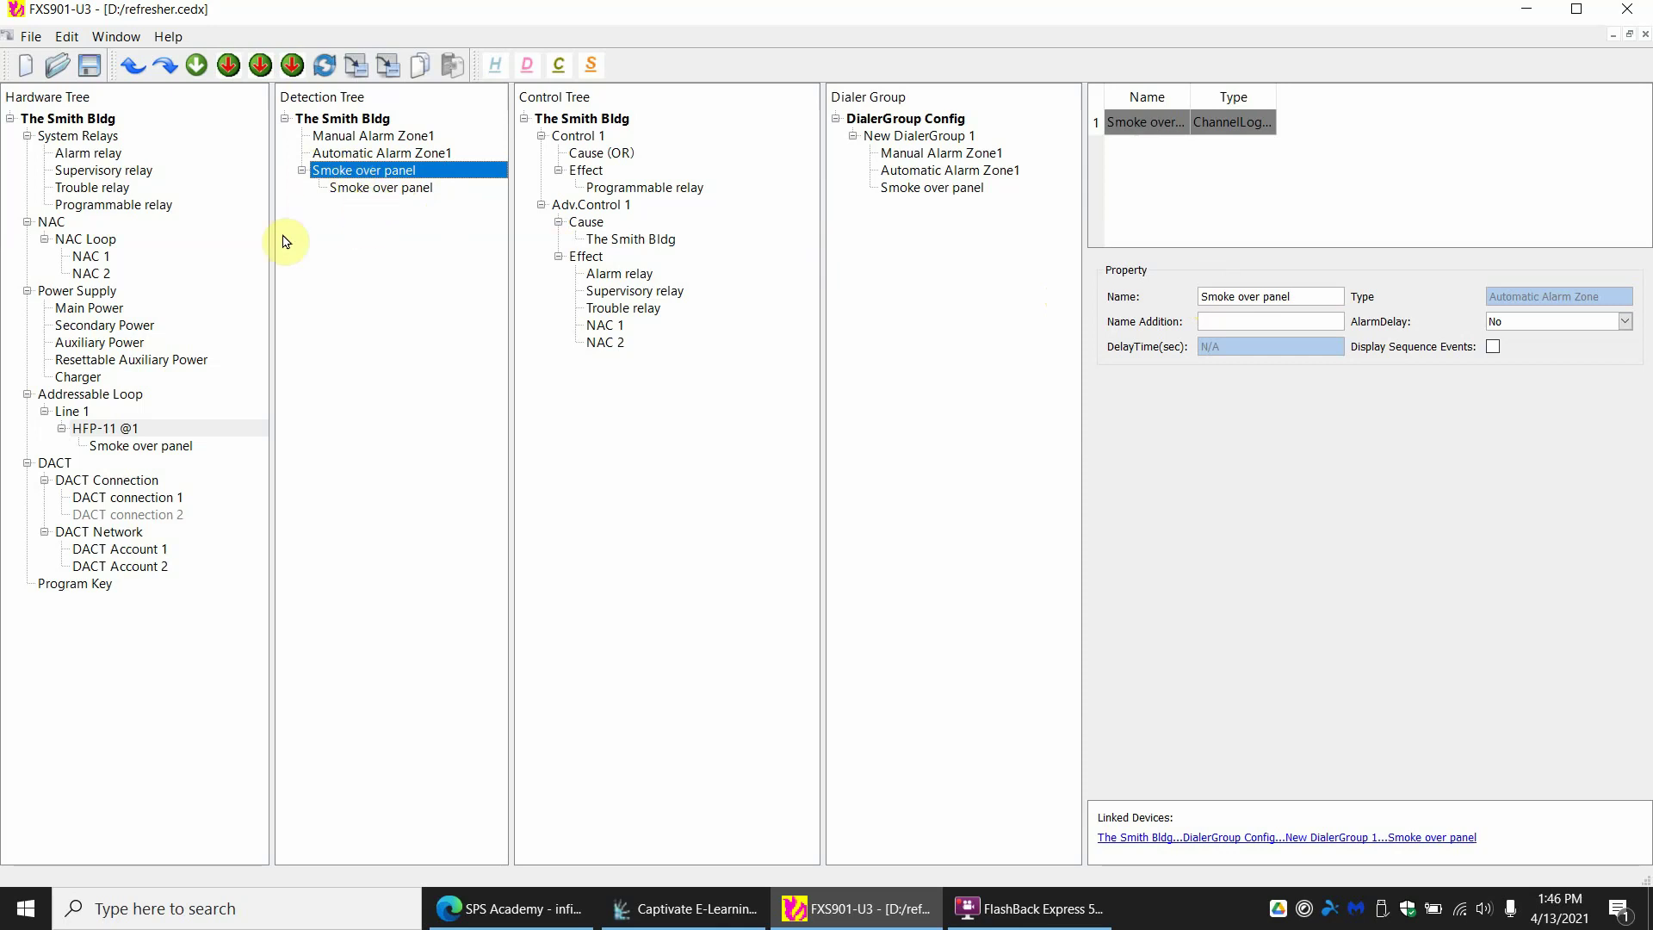
click(109, 432)
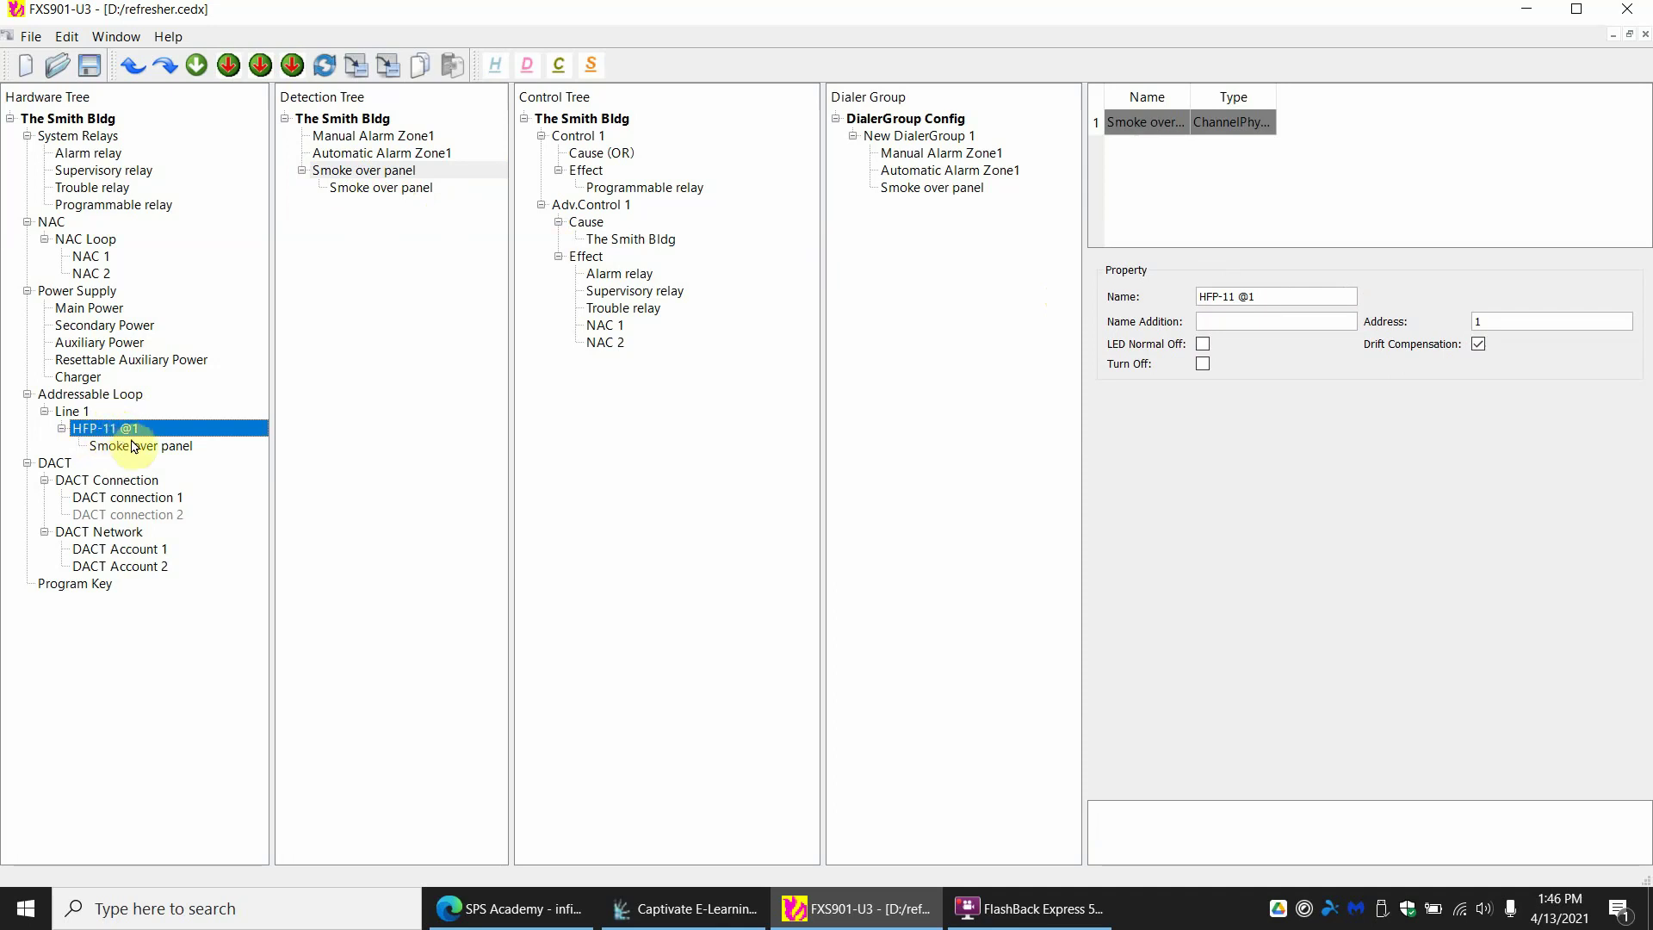
click(361, 172)
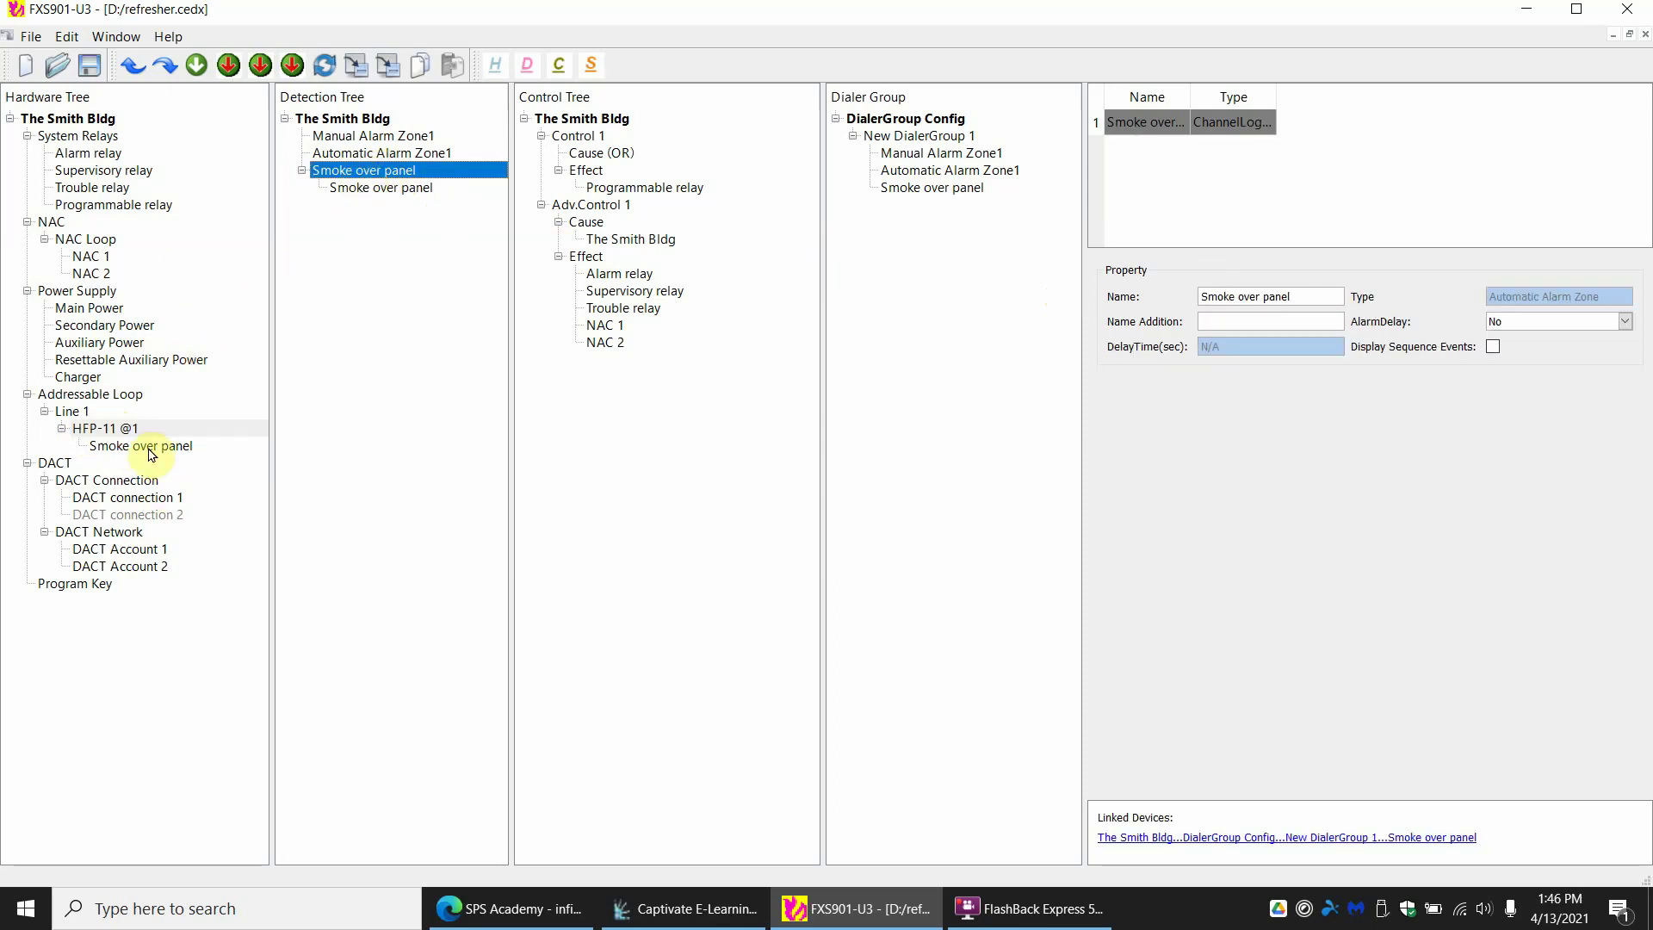
Review New DialerGroup 1's members, then paste 'Smoke over panel' as its name.
click(107, 427)
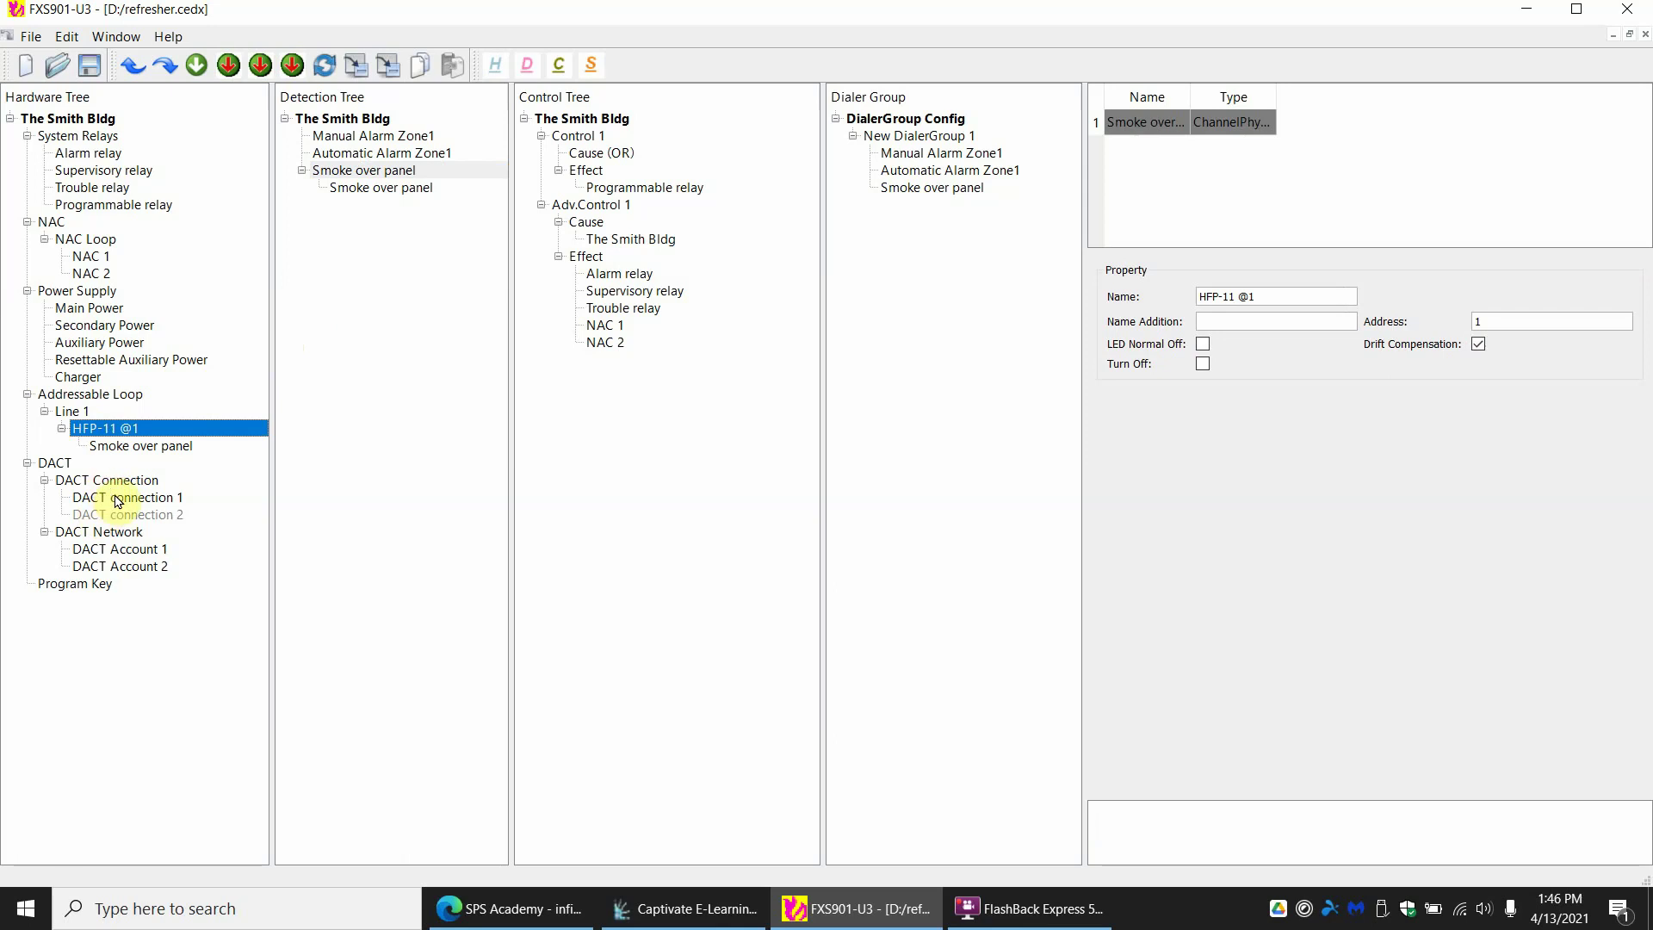
click(933, 188)
click(934, 135)
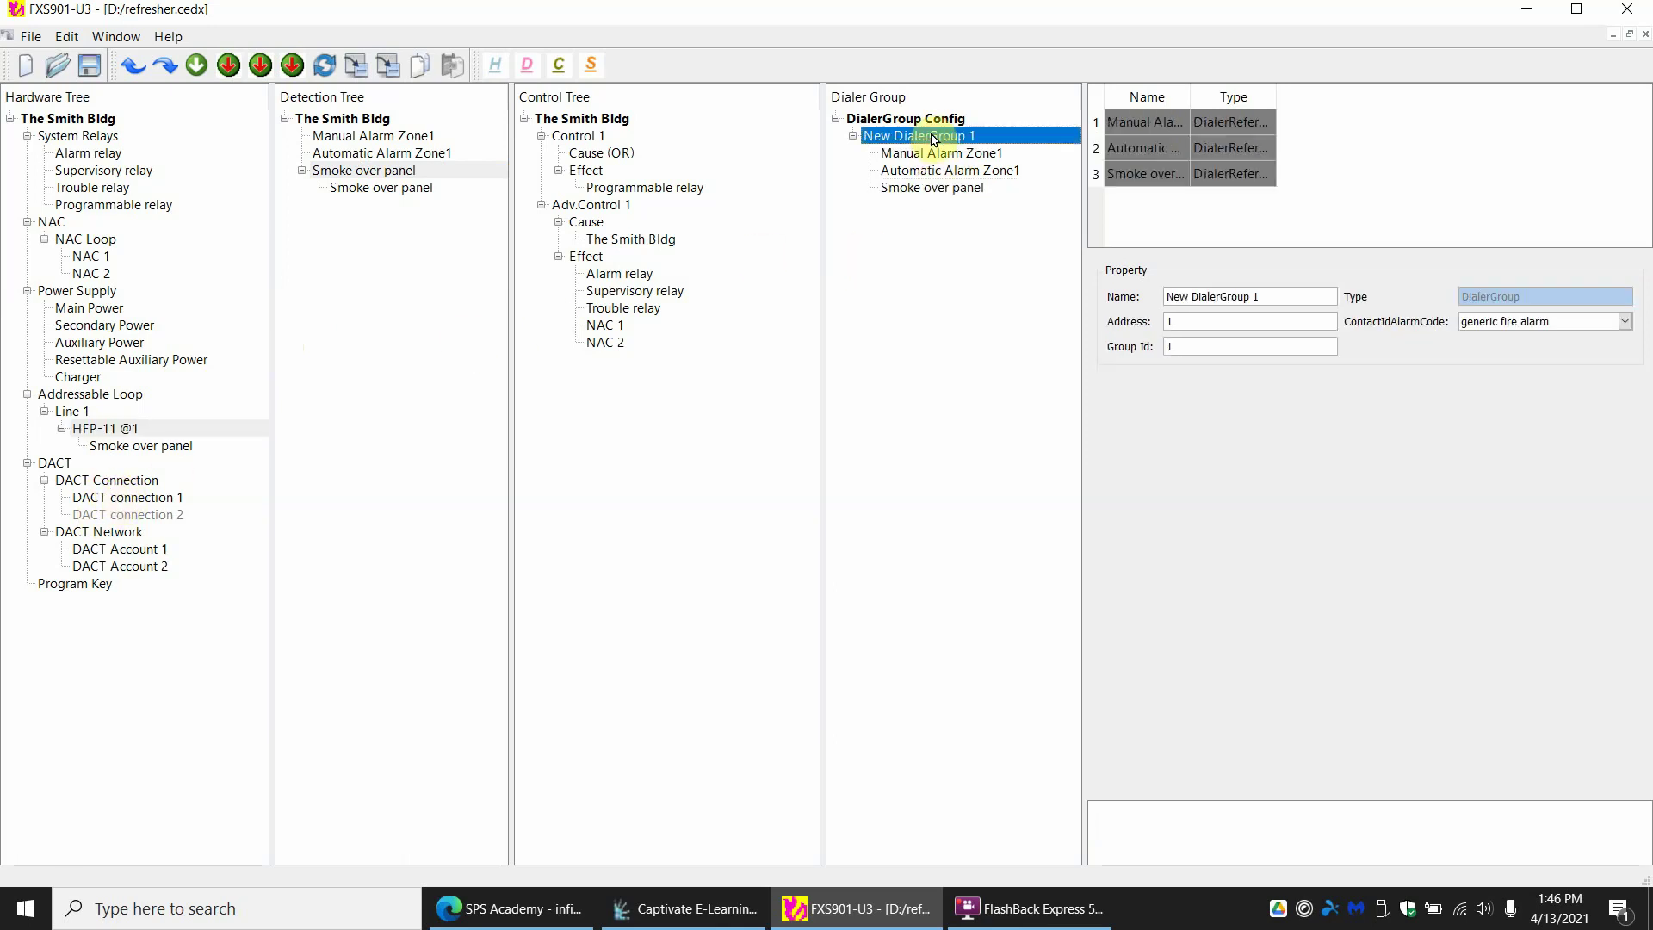
click(401, 171)
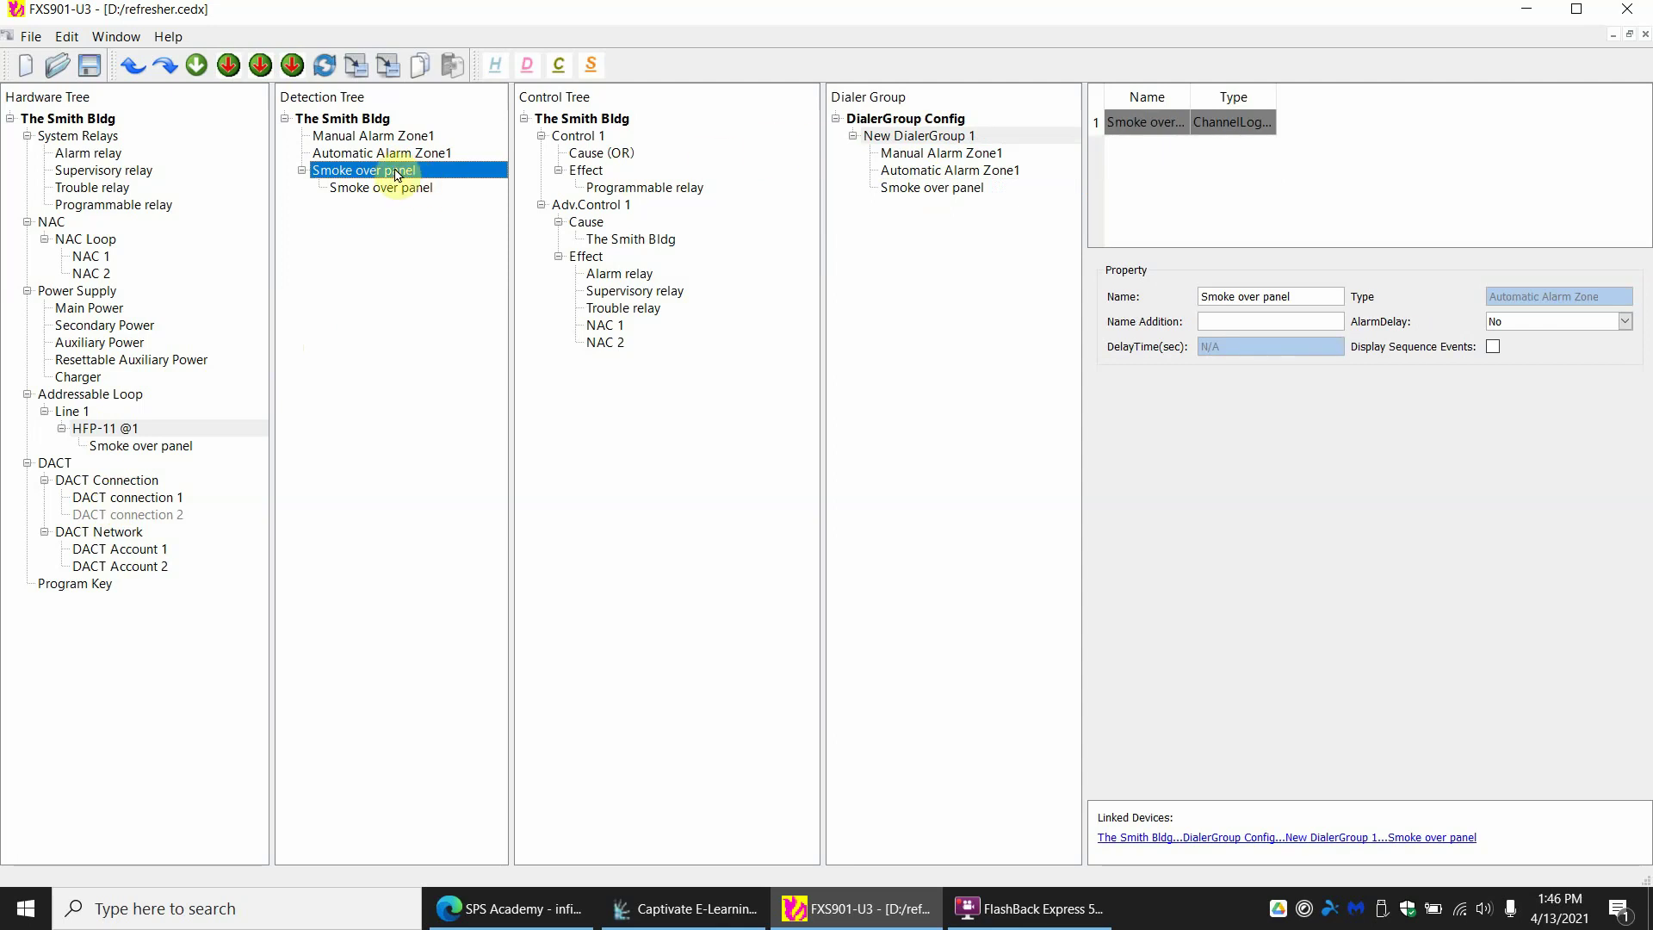
click(932, 136)
click(933, 187)
click(931, 136)
drag(1292, 295, 985, 293)
text(Smoke over panel)
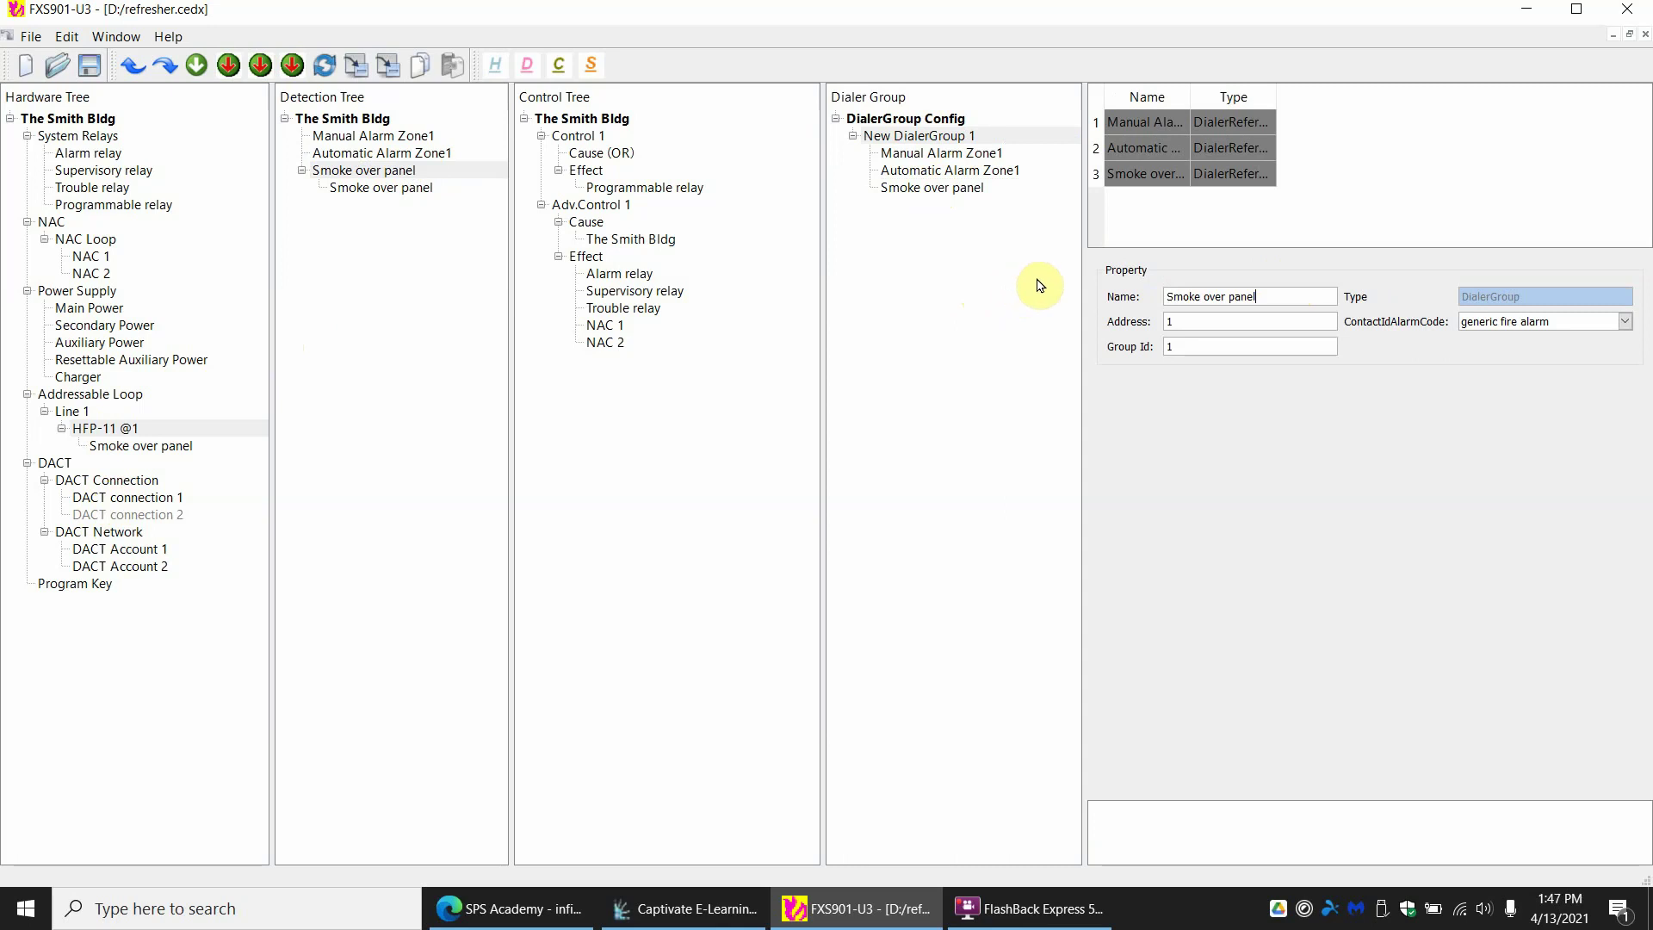
click(913, 136)
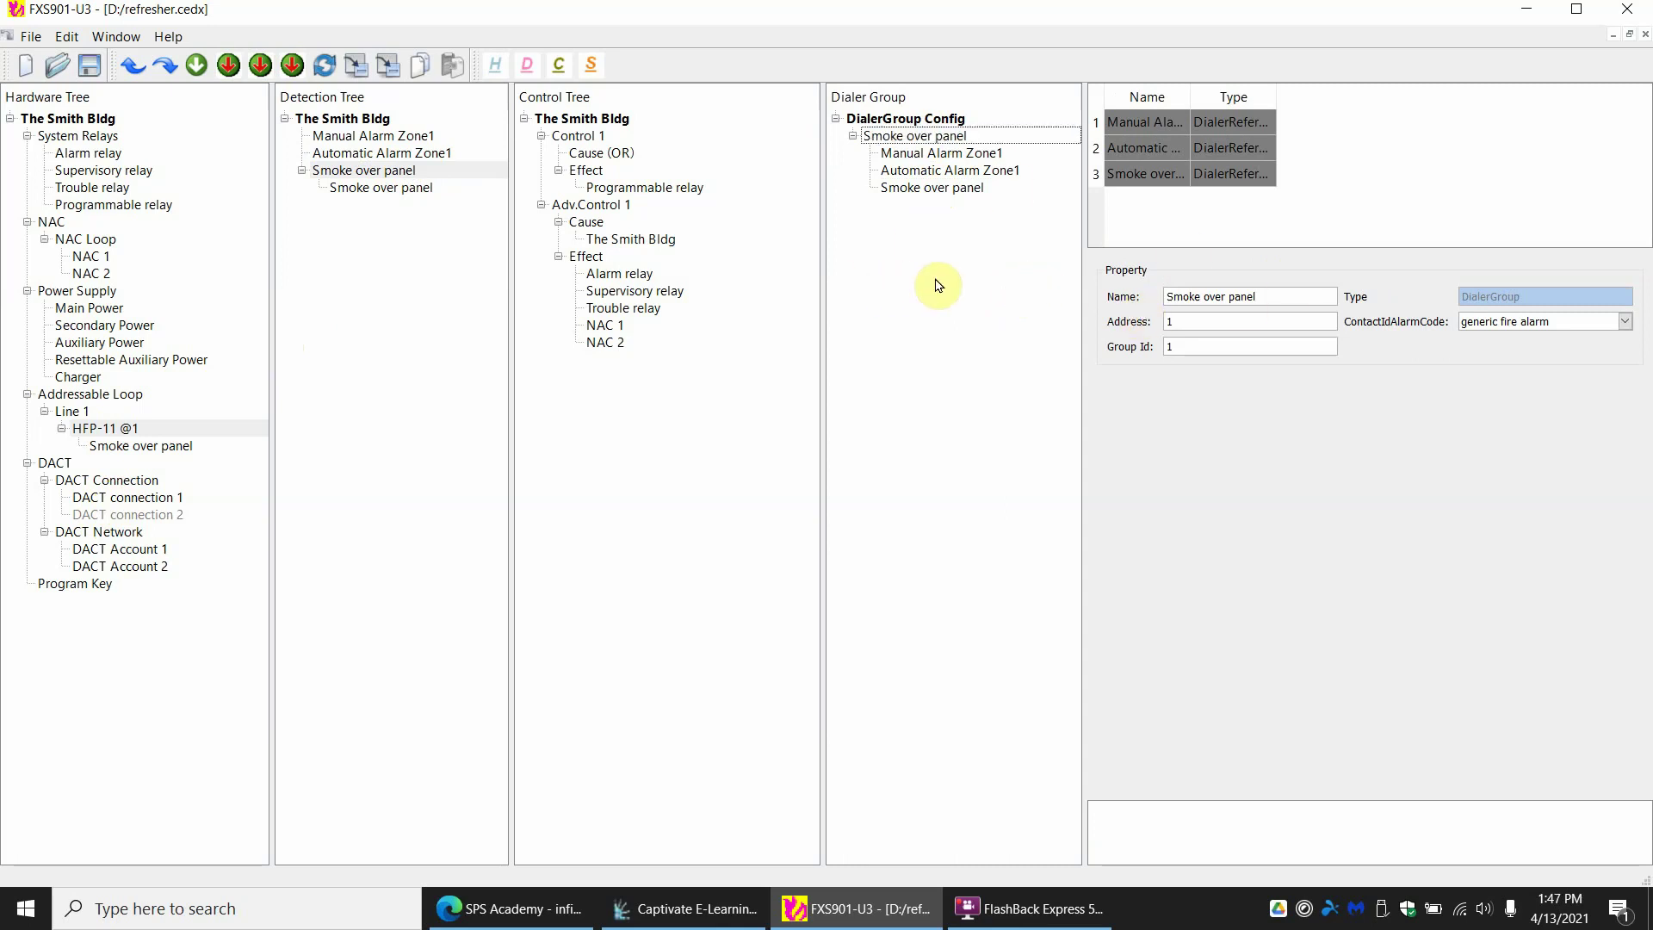
Insert an OP921 smoke detector on Line 1 with channel 1 in the Supervisory Zone.
click(82, 415)
right_click(83, 415)
mouse_move(115, 435)
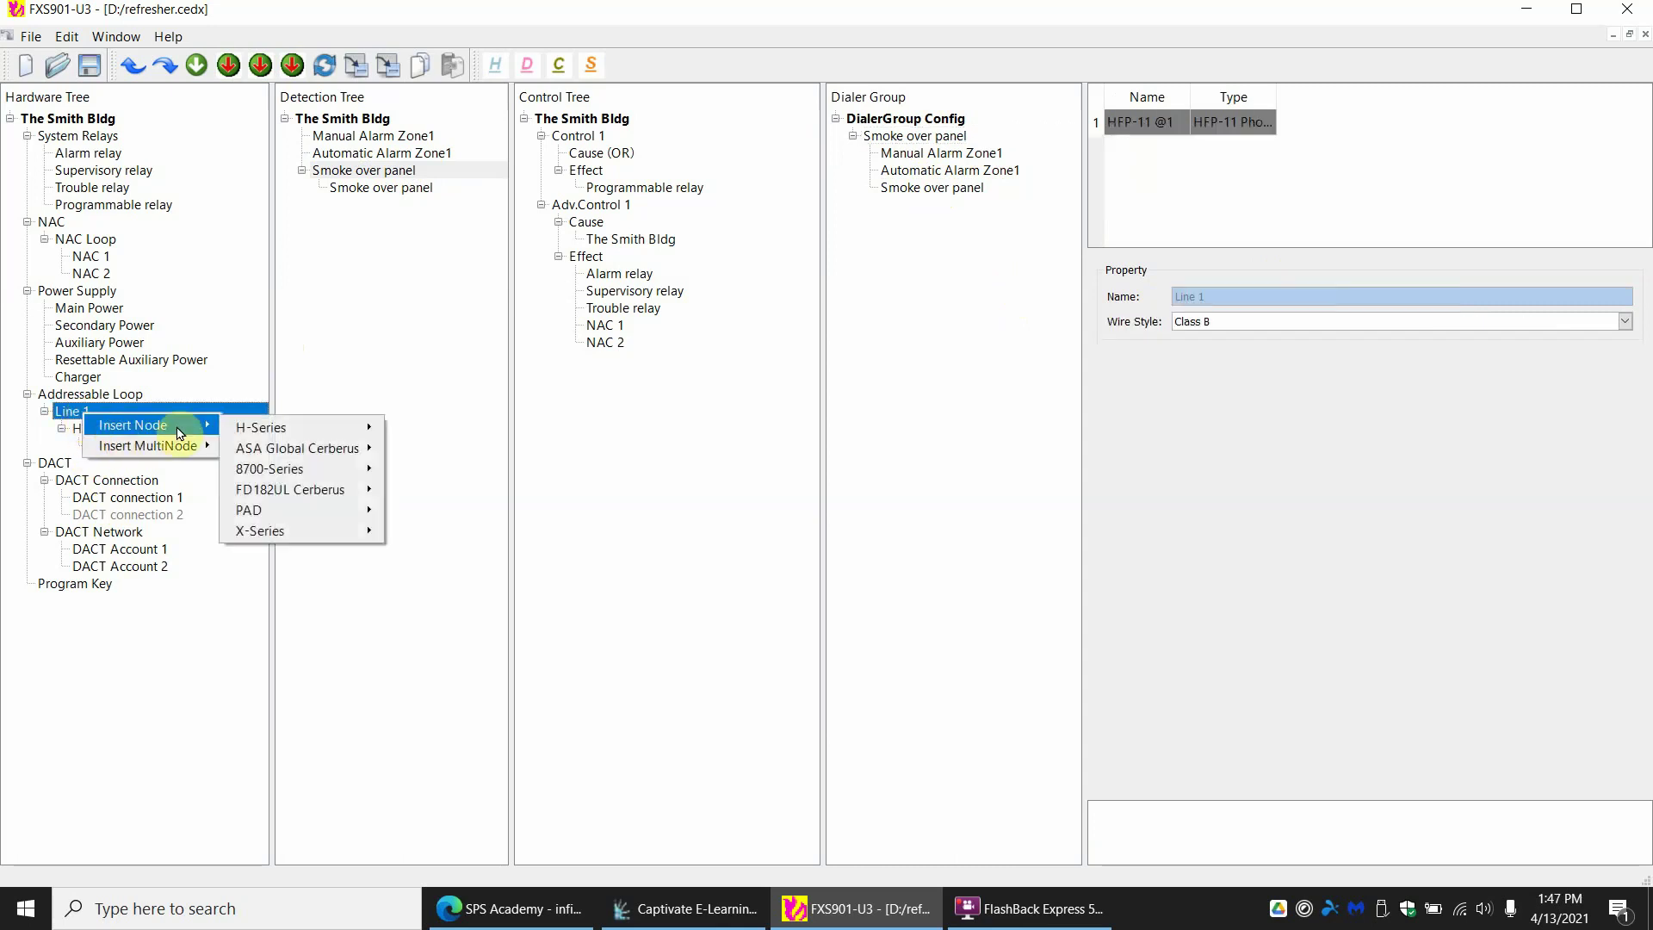
mouse_move(276, 428)
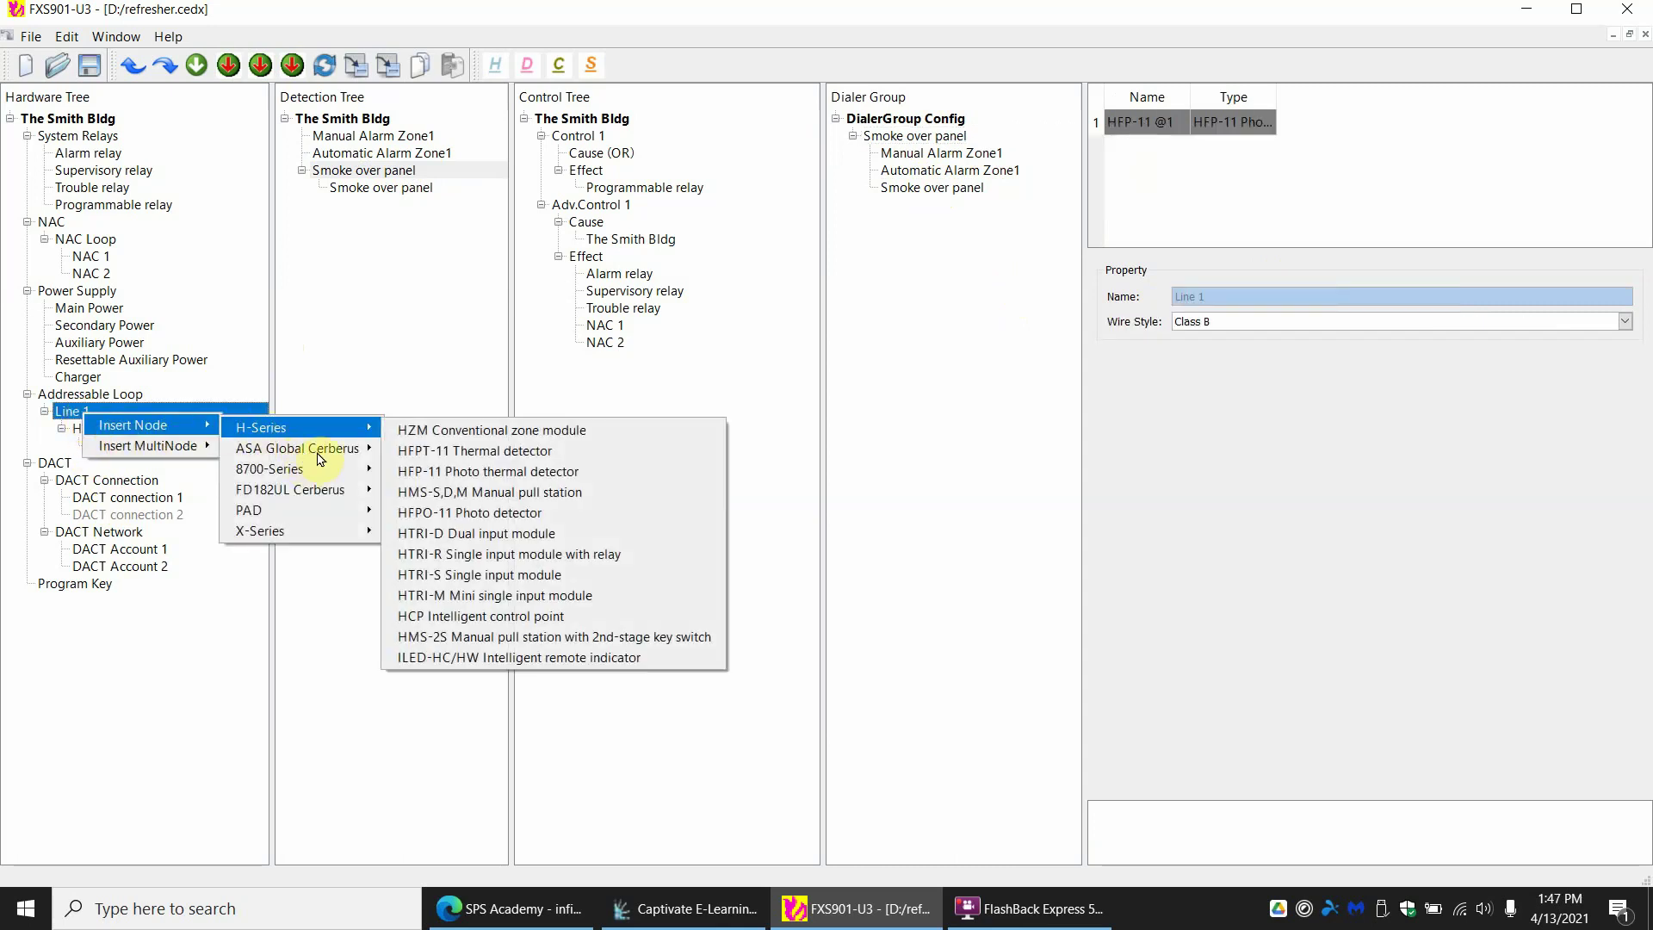
mouse_move(311, 488)
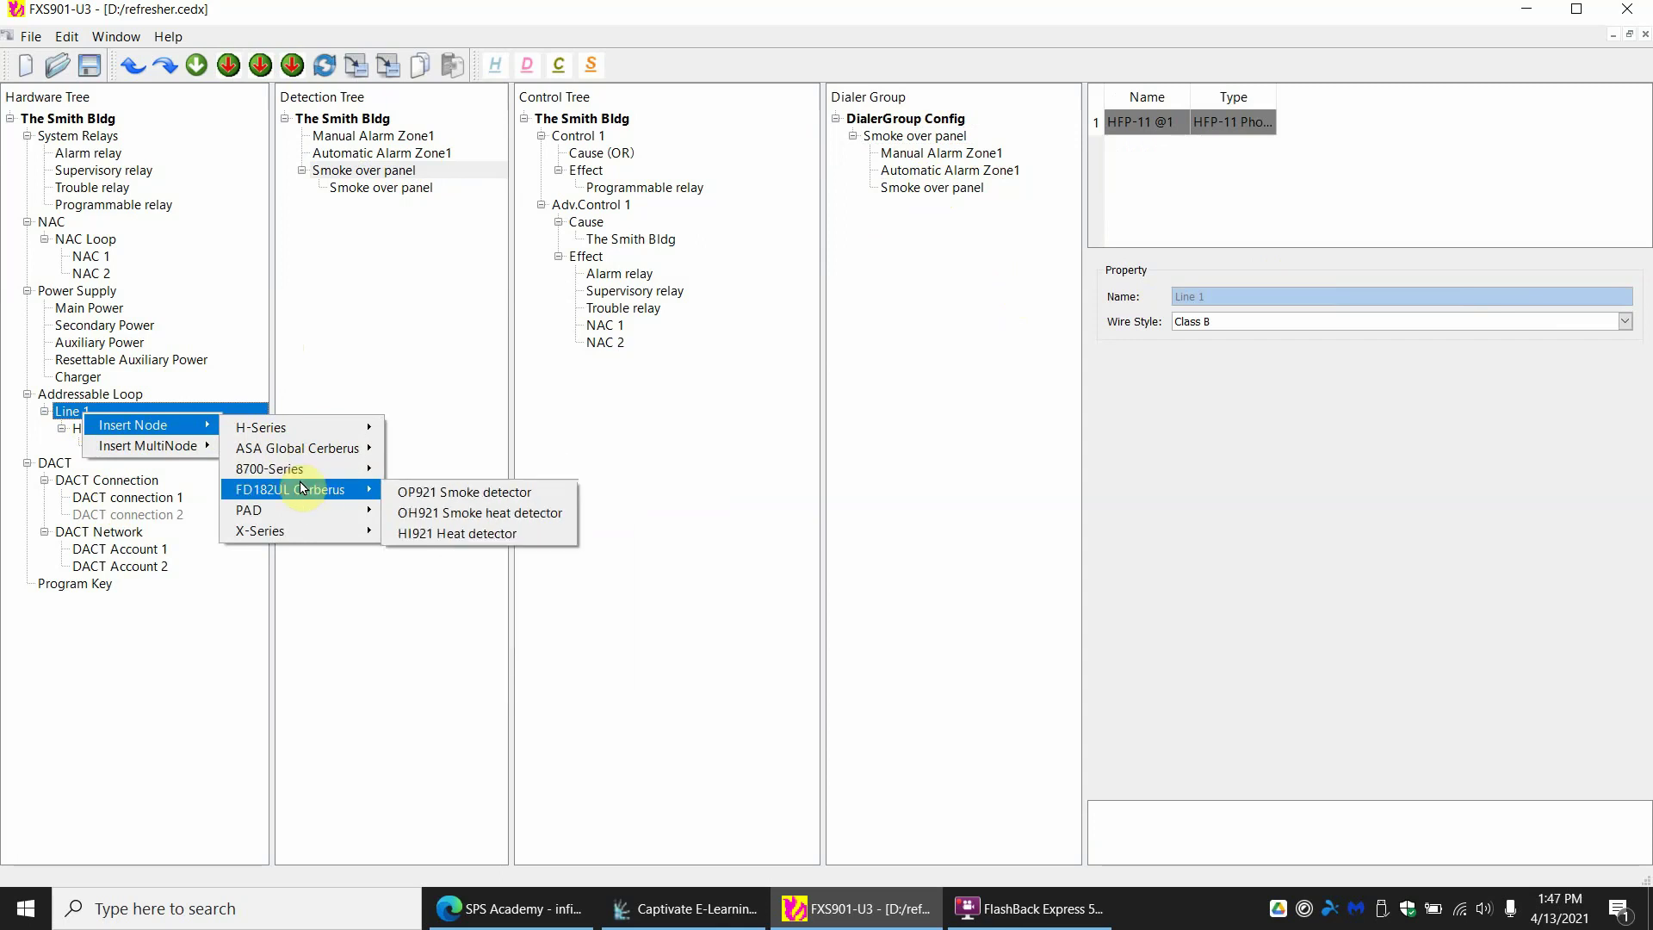
click(444, 492)
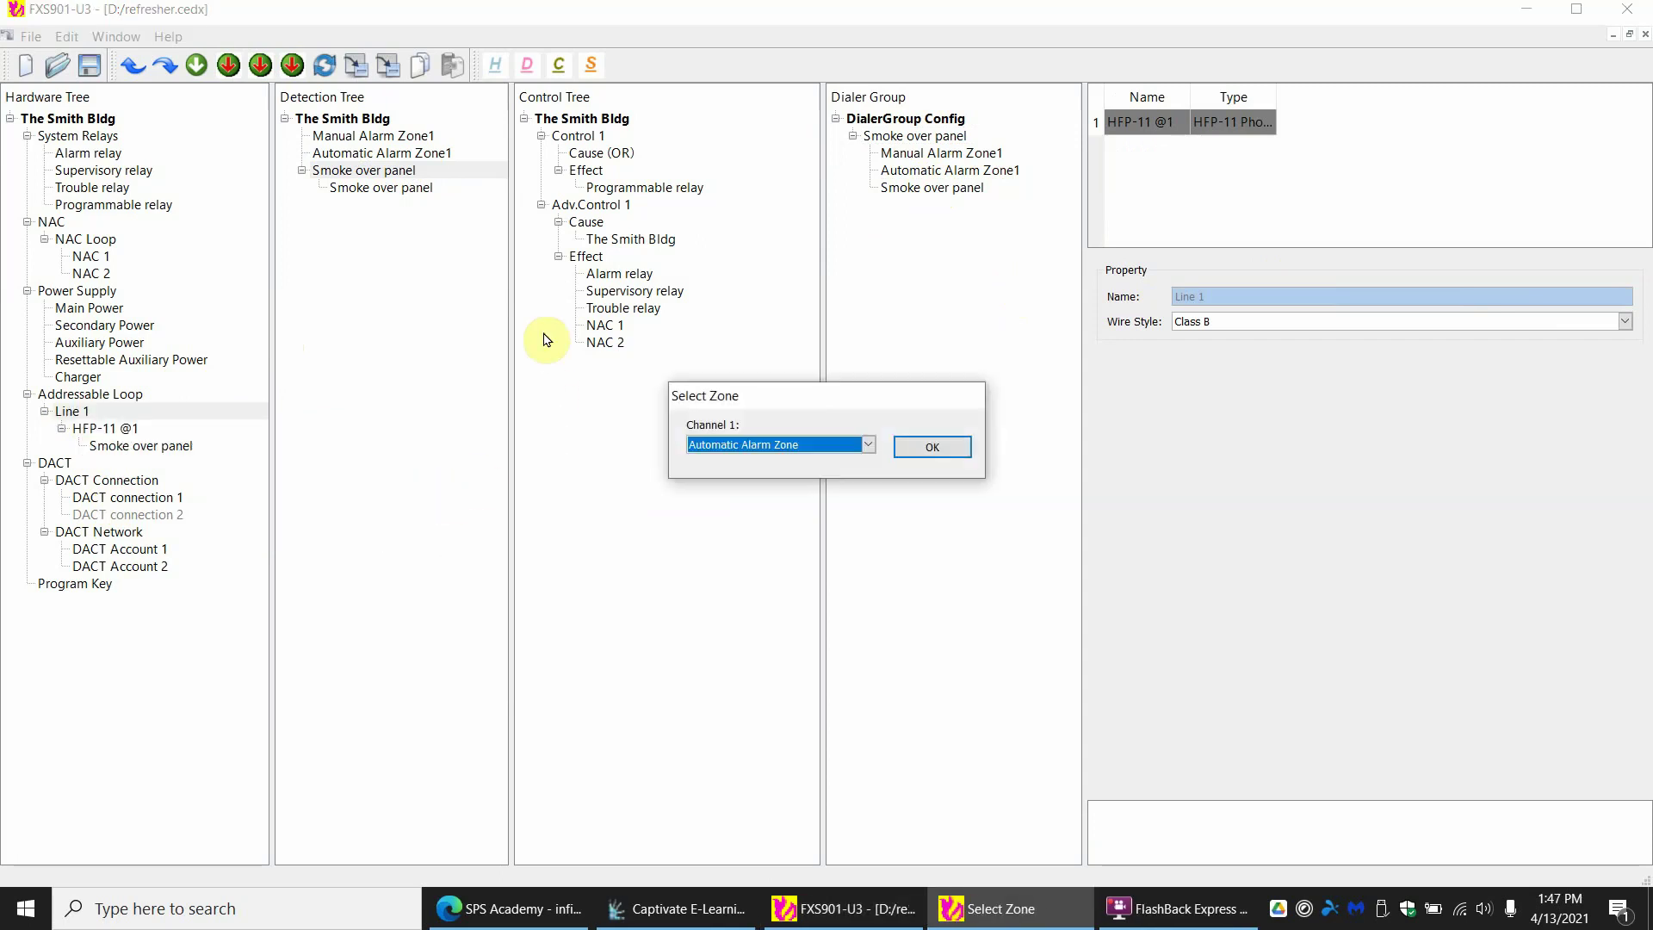
click(827, 454)
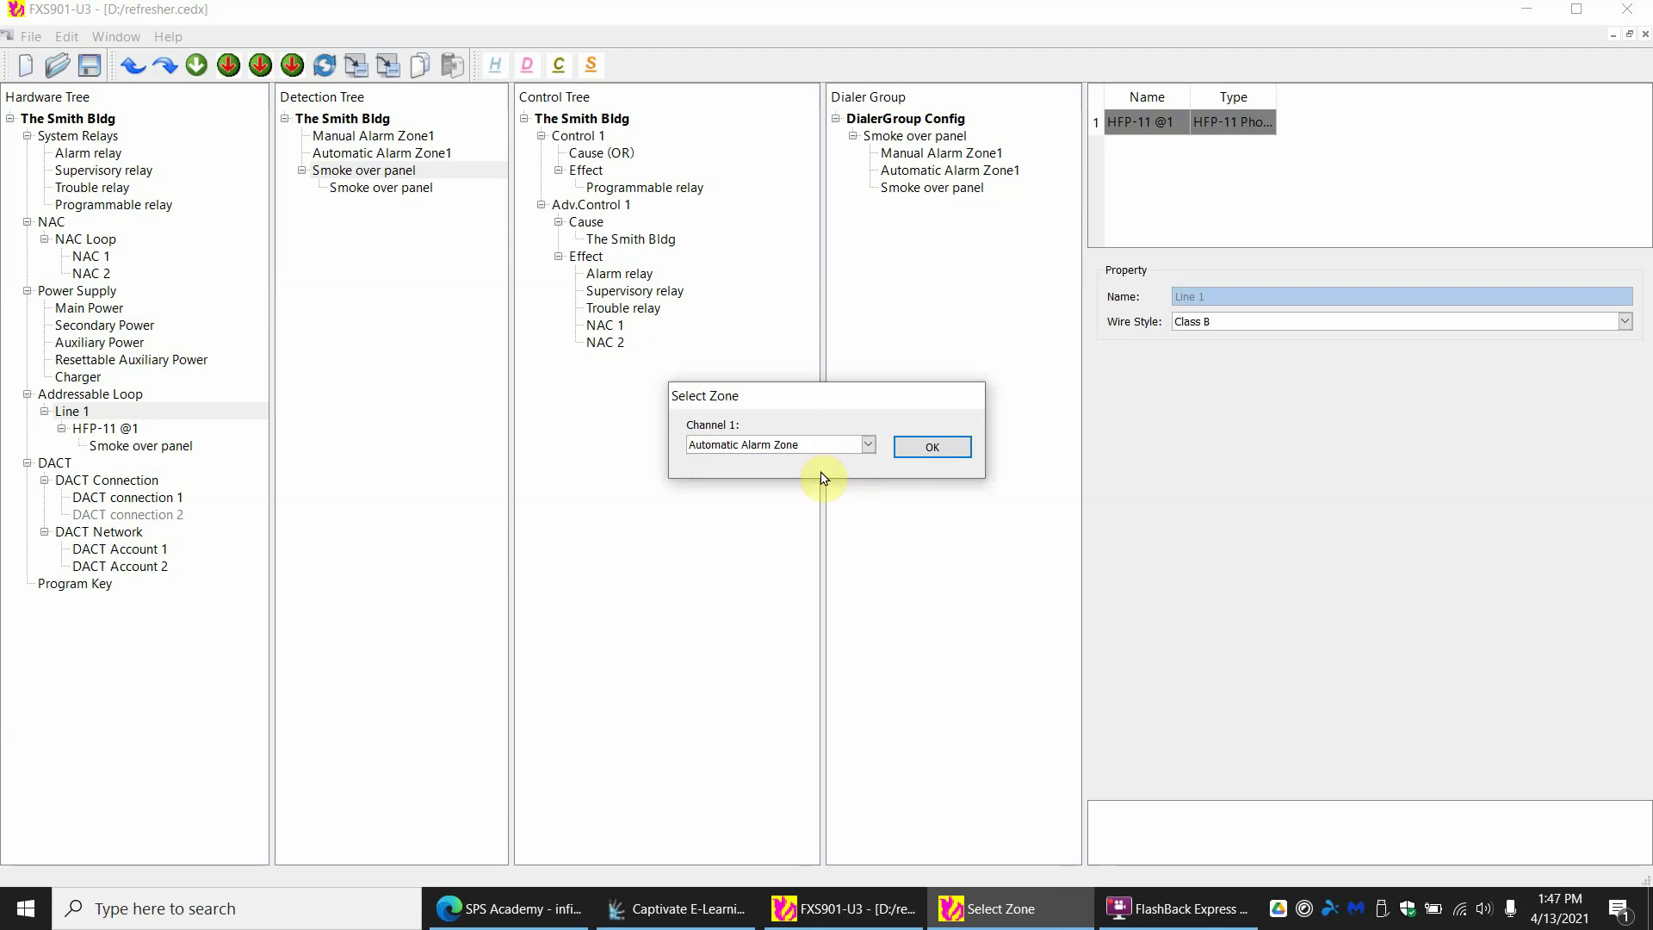
click(822, 476)
click(930, 446)
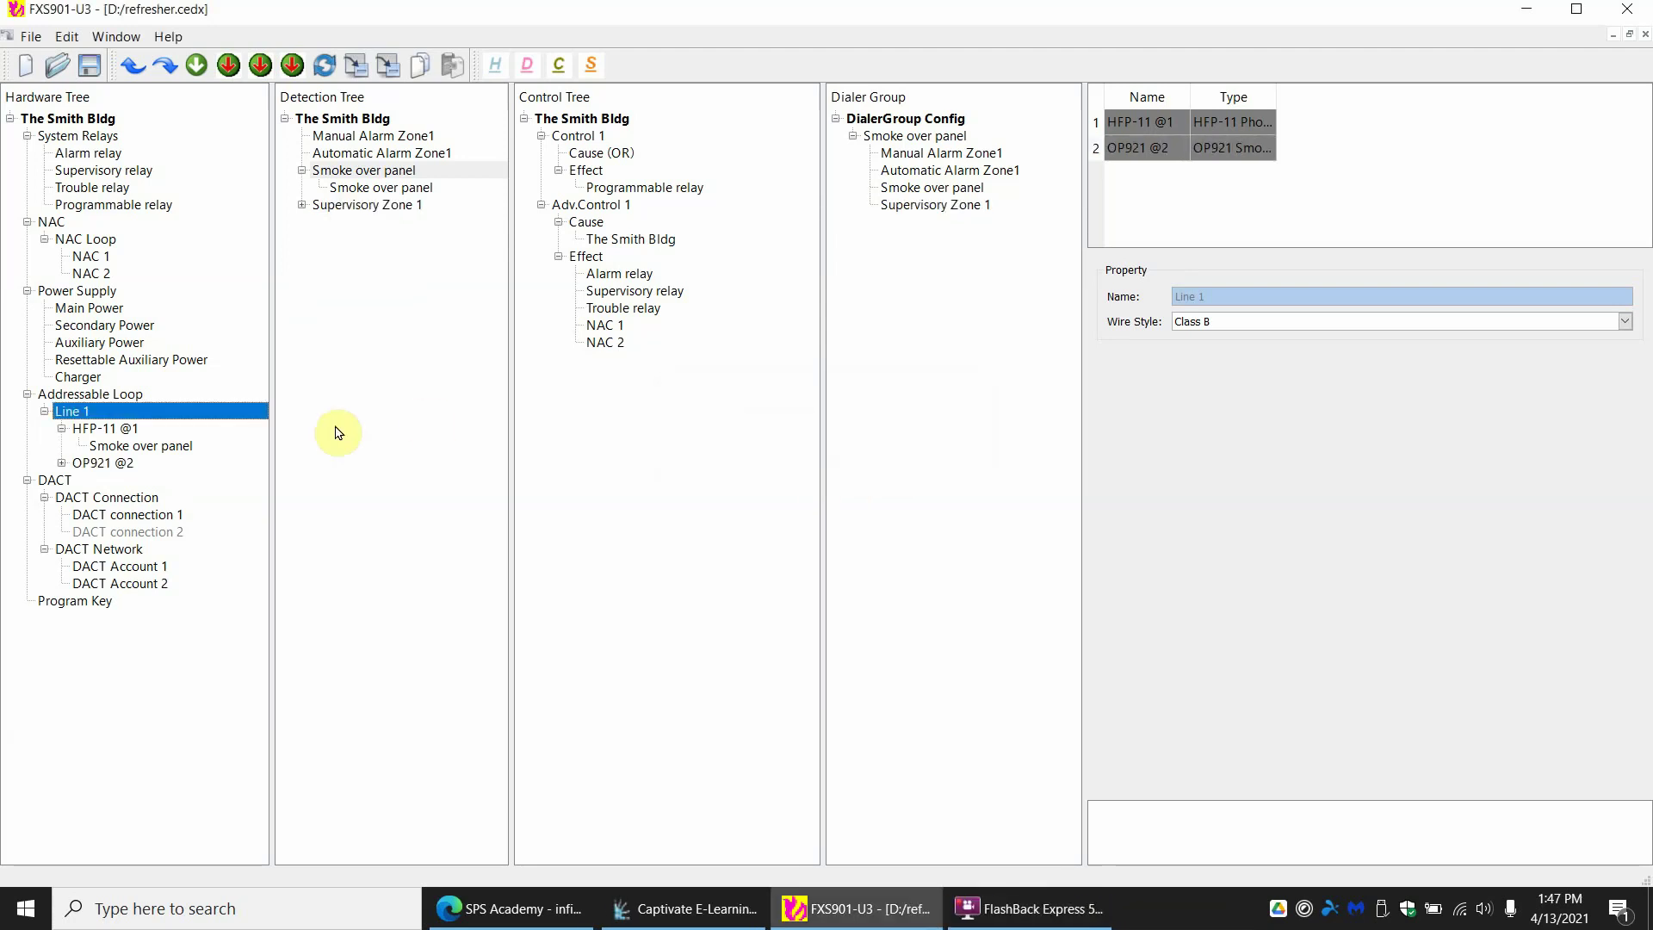
Rename OP921 @2's SmokeSensor @2 to 'Duct in maintence'.
click(95, 465)
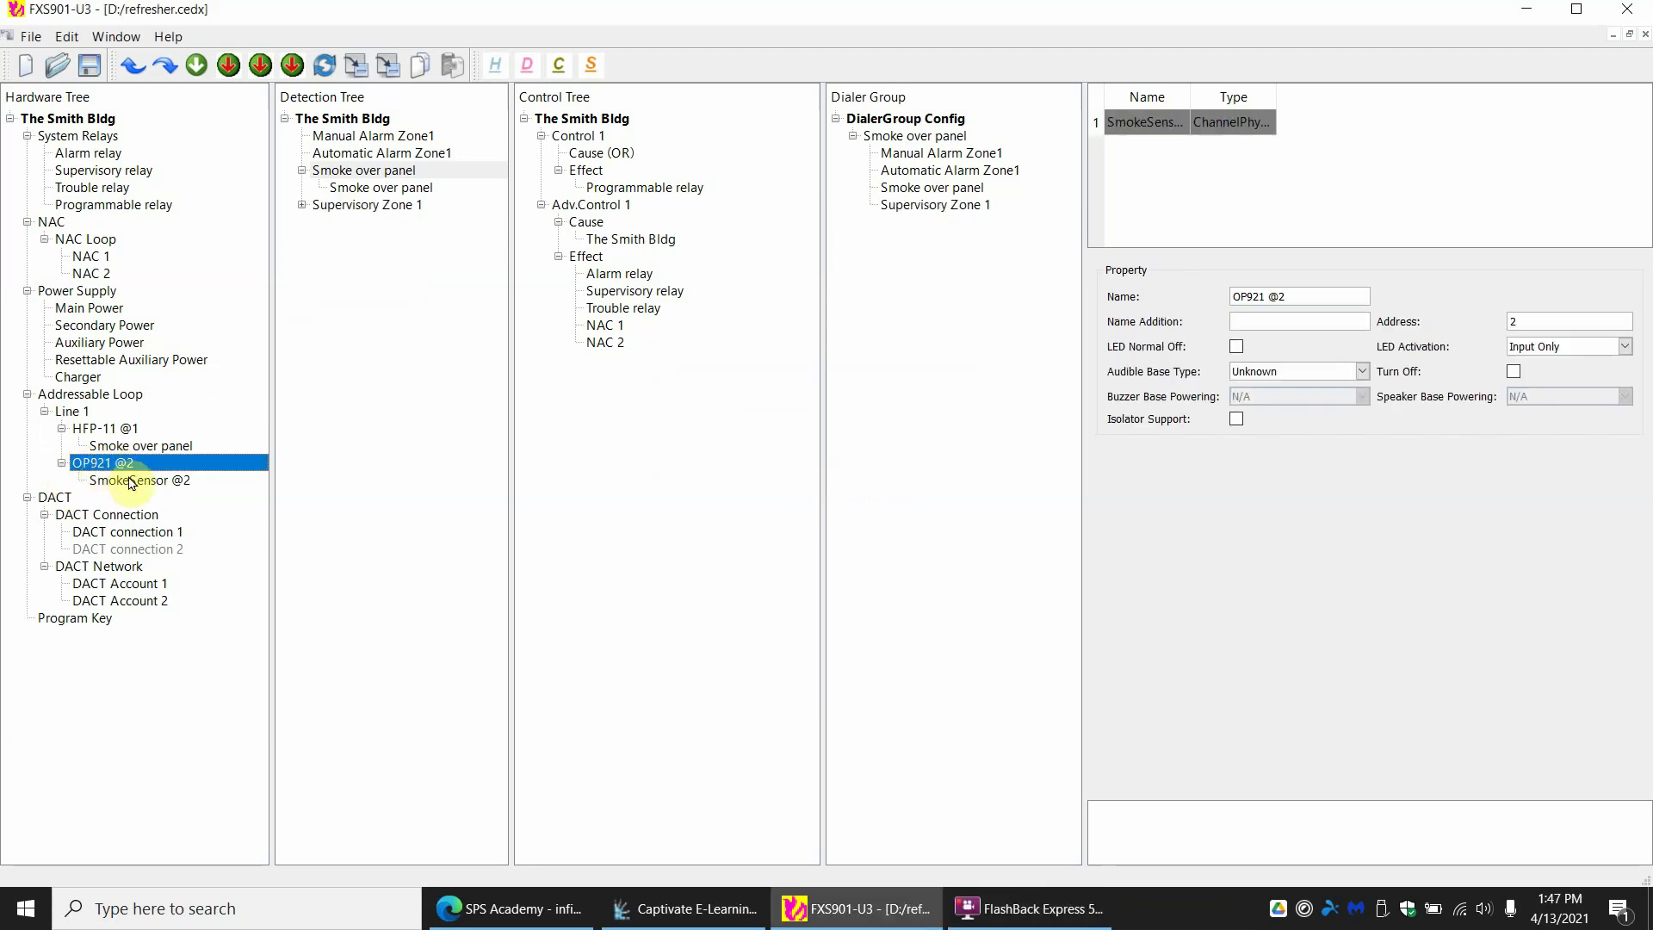
click(128, 479)
drag(1360, 298, 1066, 297)
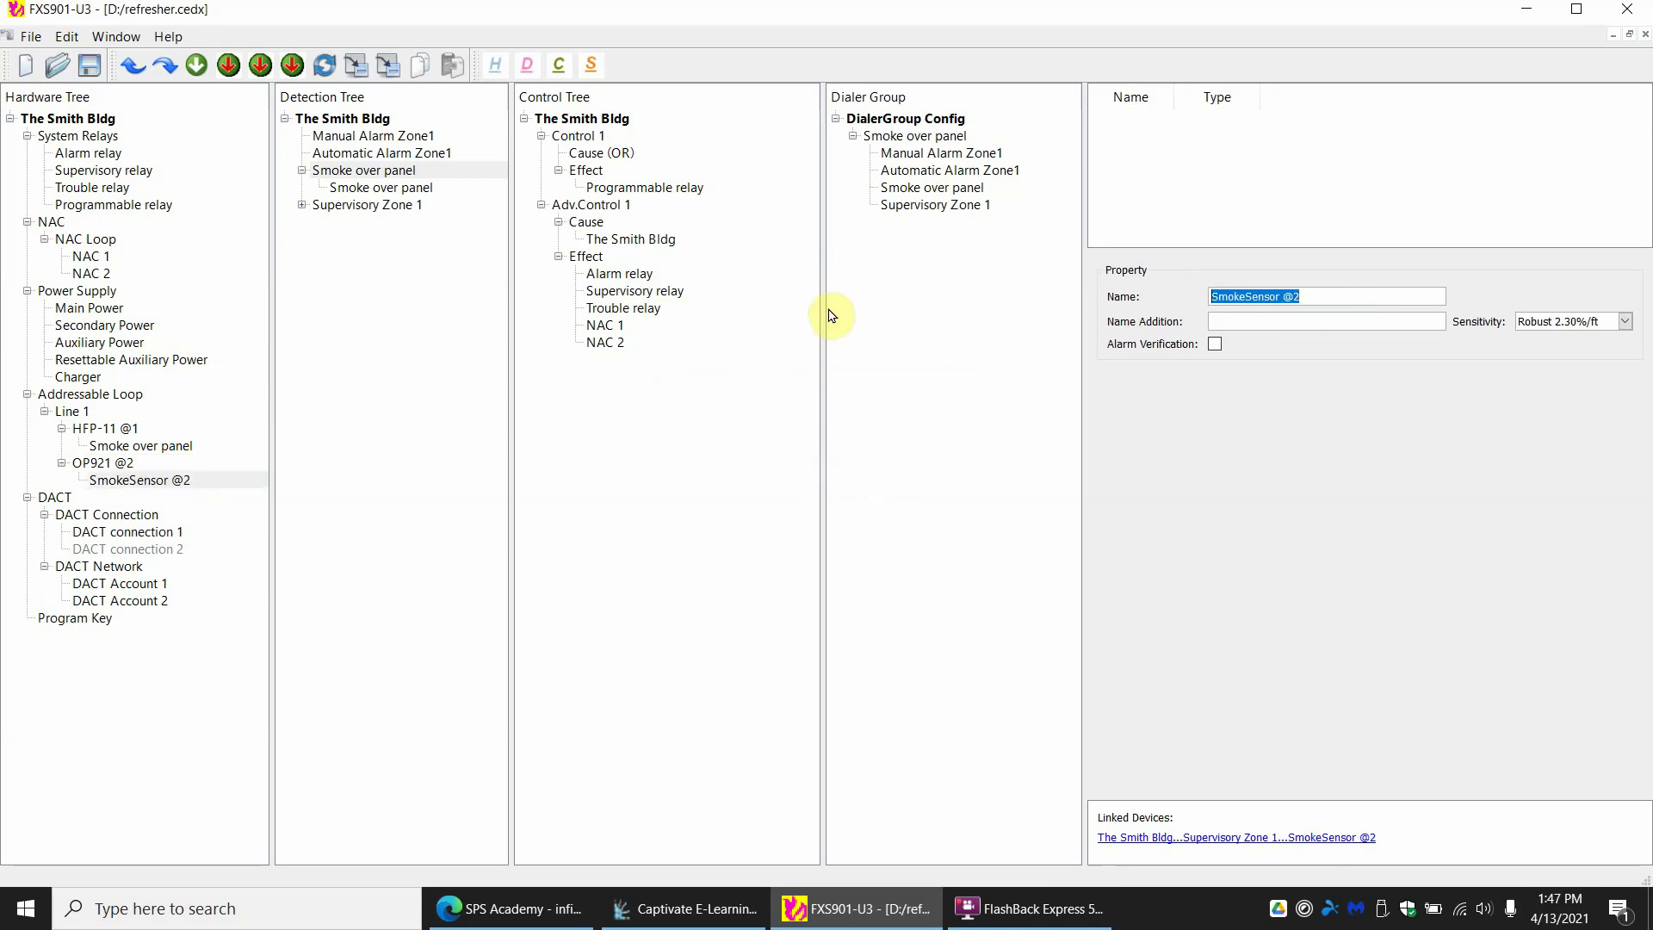
text(Duct in maintence)
key(Return)
drag(1361, 302, 1209, 298)
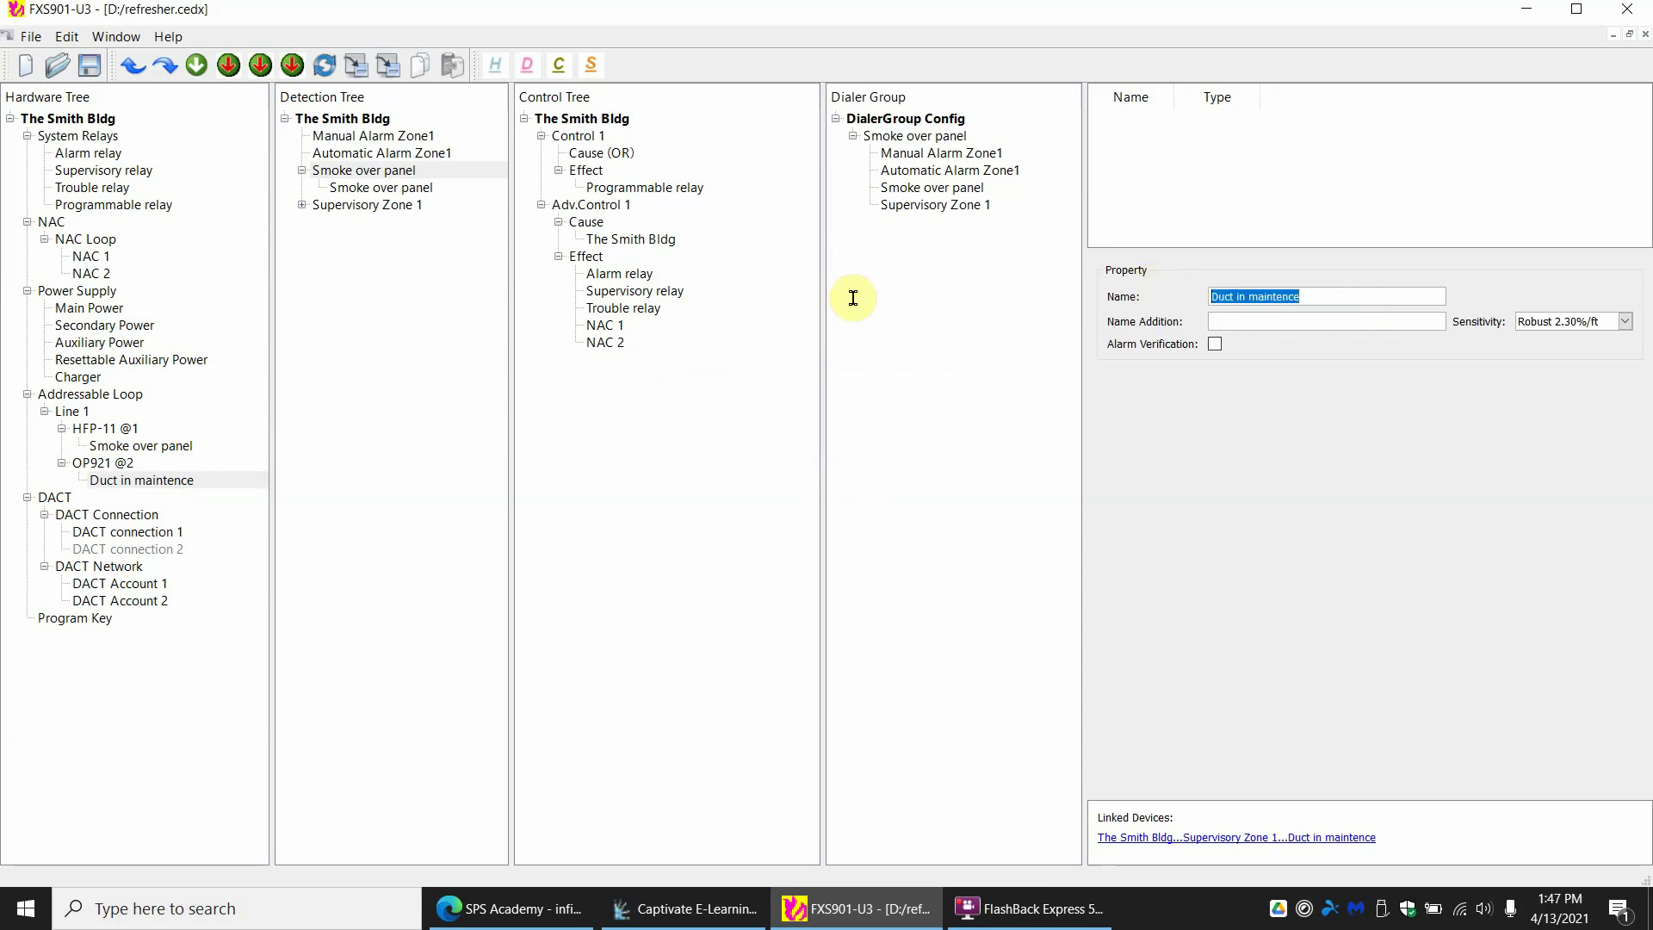
drag(861, 306, 109, 470)
click(825, 457)
drag(1333, 293, 932, 292)
key(ctrl+c)
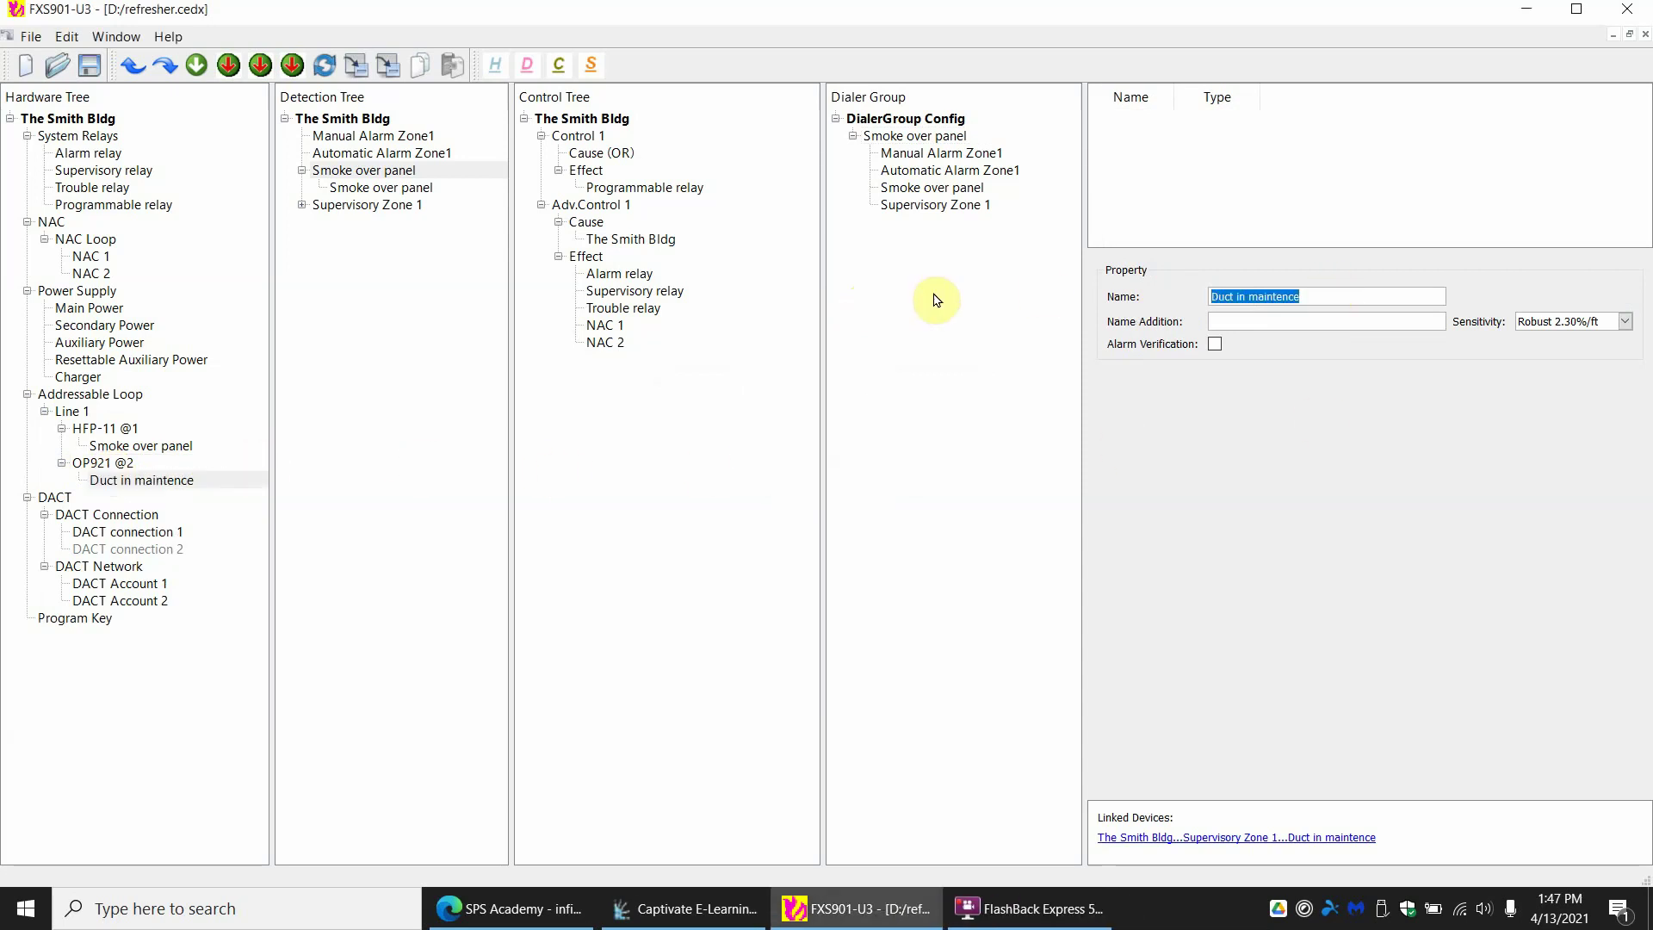
Rename Supervisory Zone 1 to 'Duct in maintence' and verify the sensor.
click(344, 205)
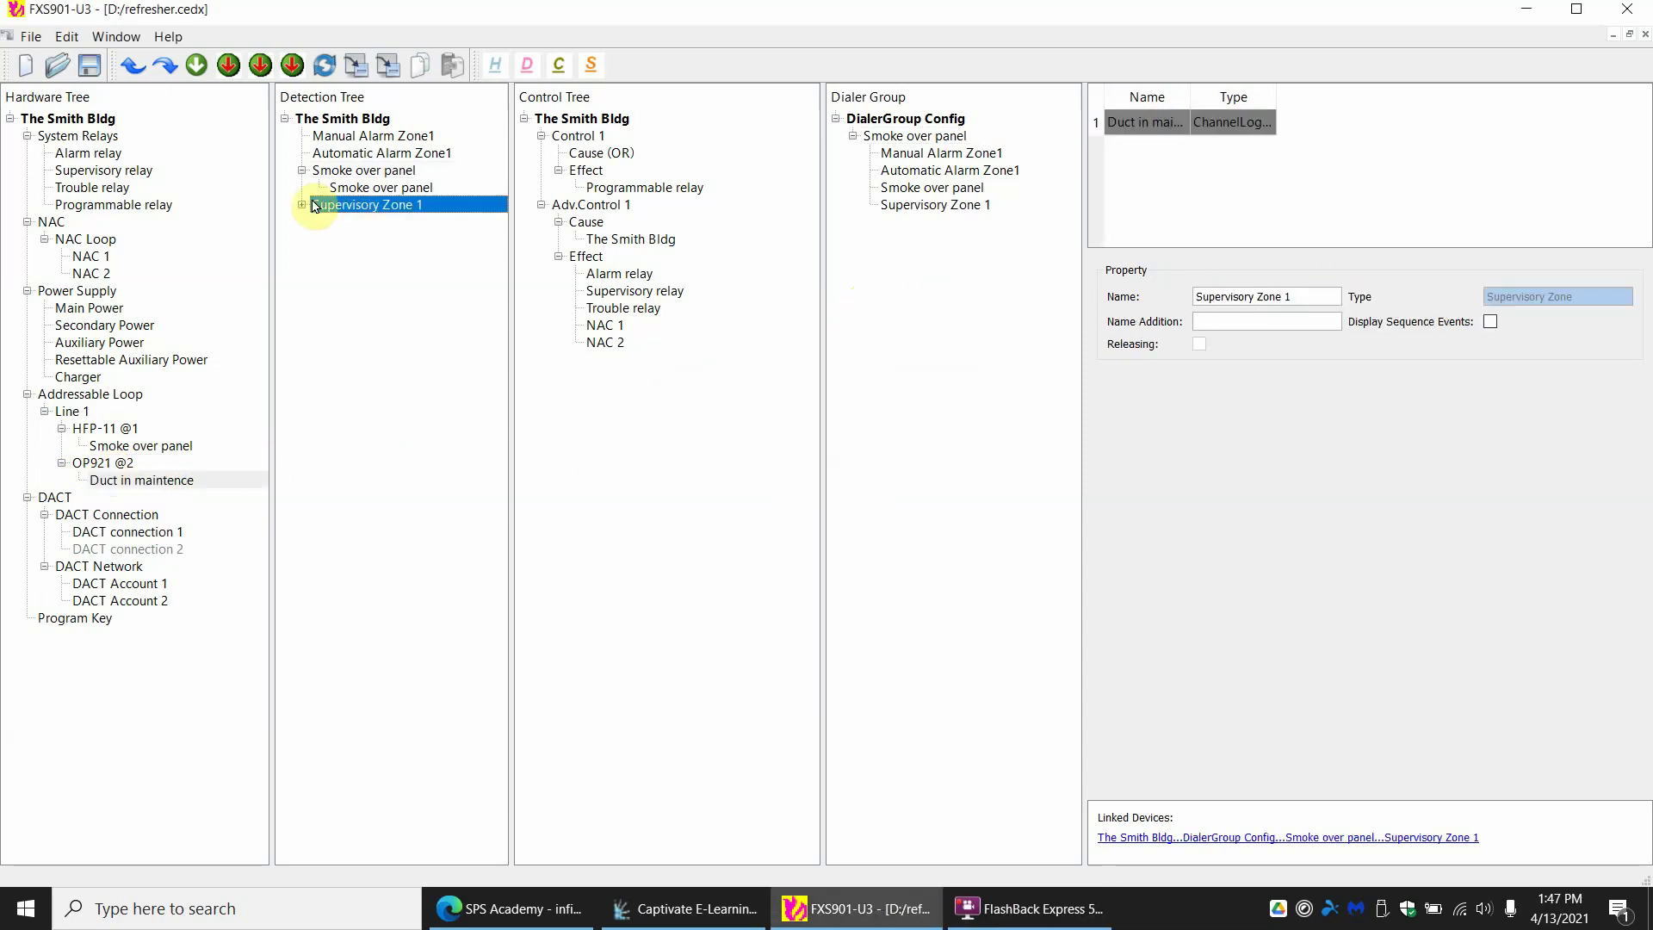
click(303, 204)
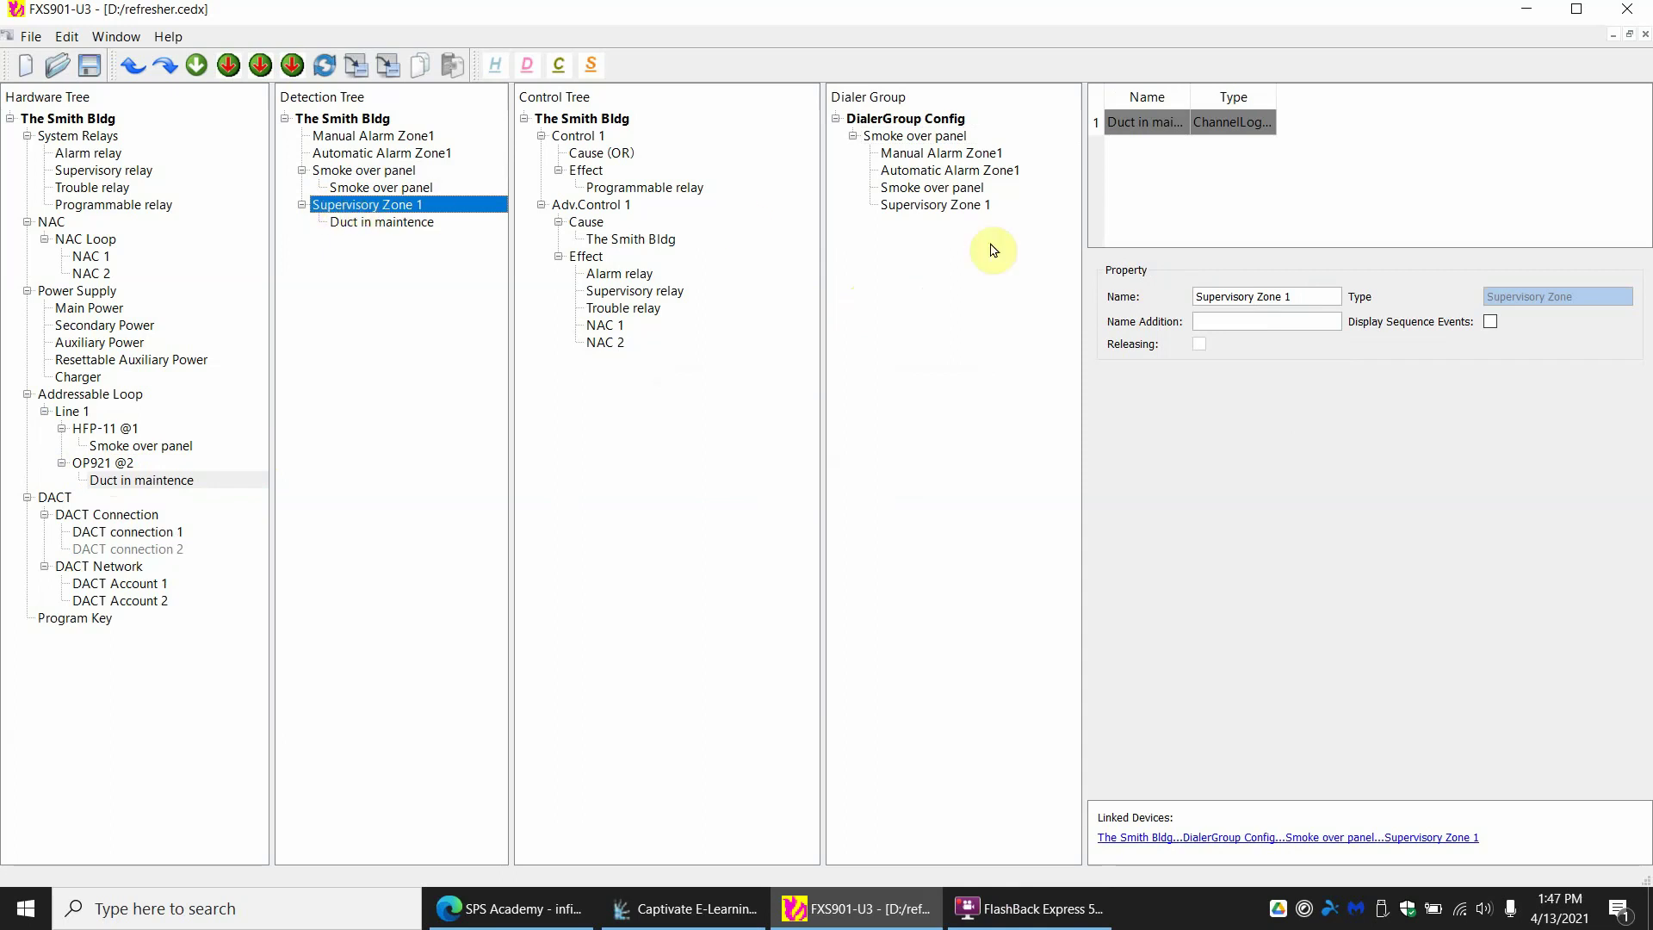
drag(1317, 296, 875, 307)
key(ctrl+v)
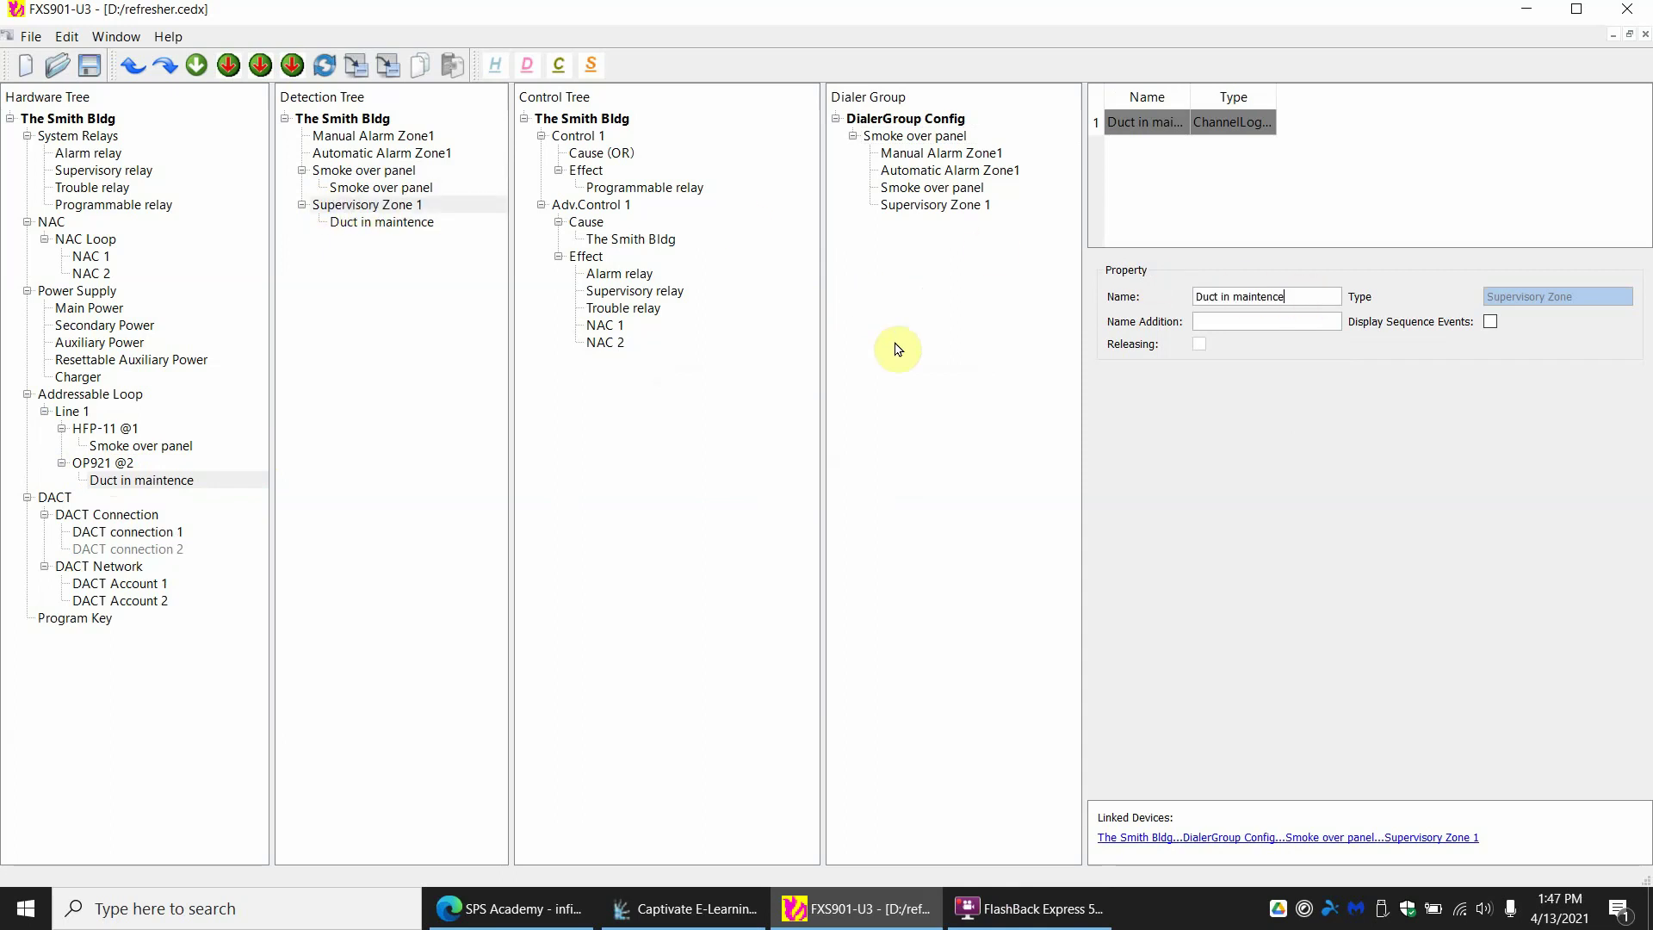
click(117, 479)
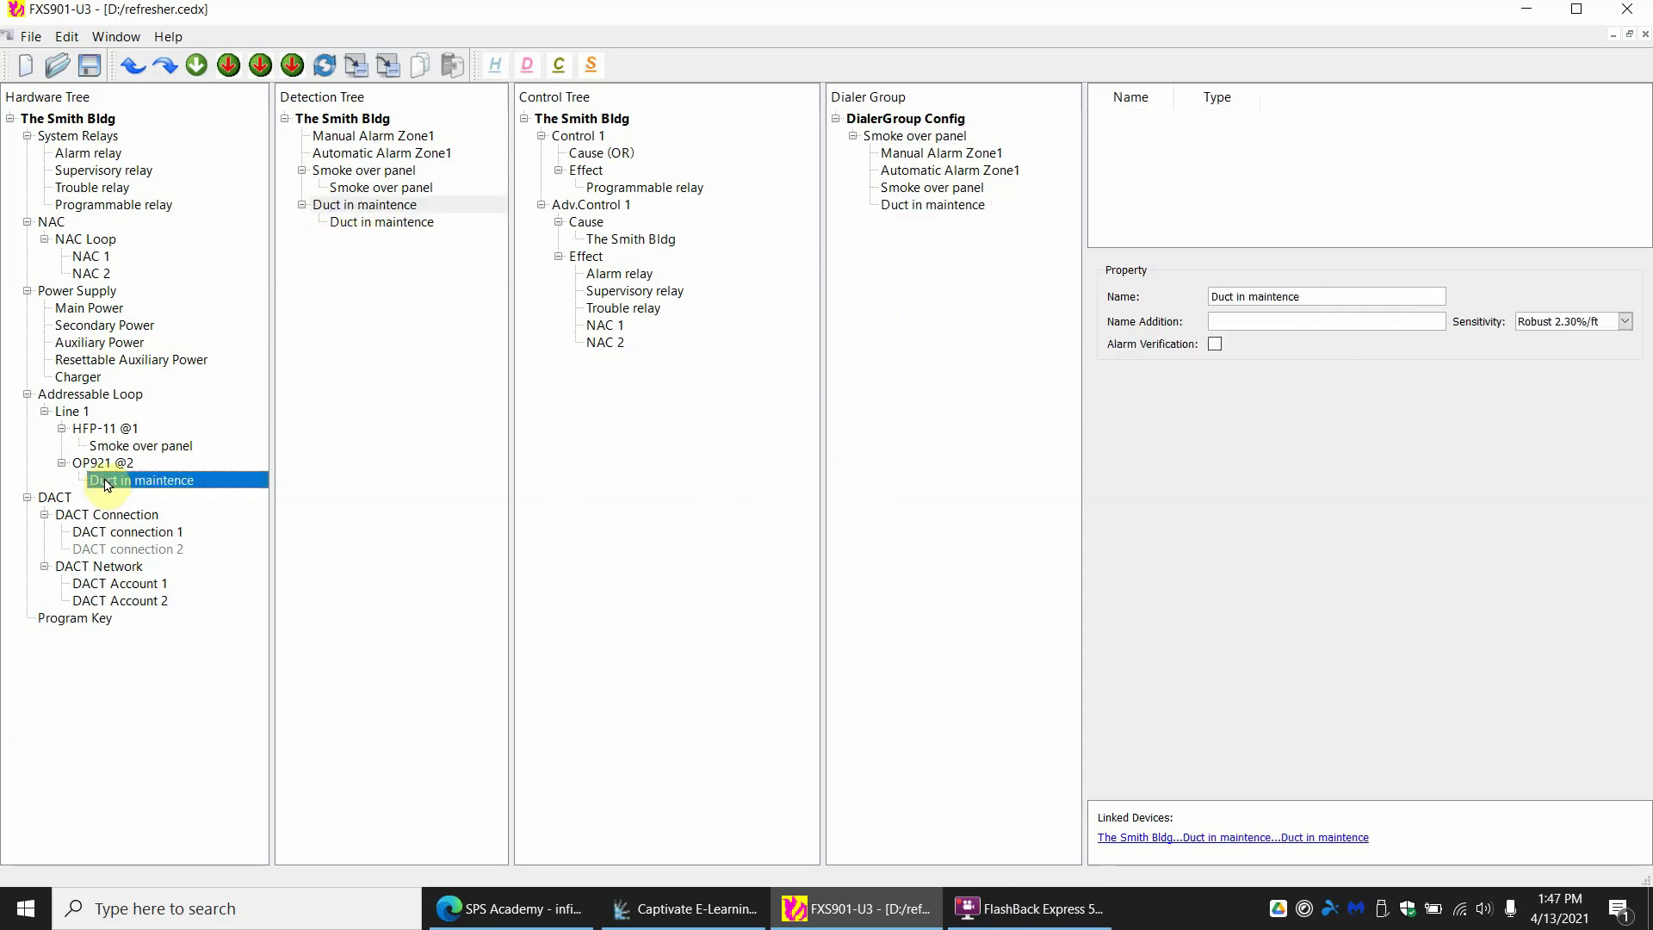
click(122, 465)
click(128, 482)
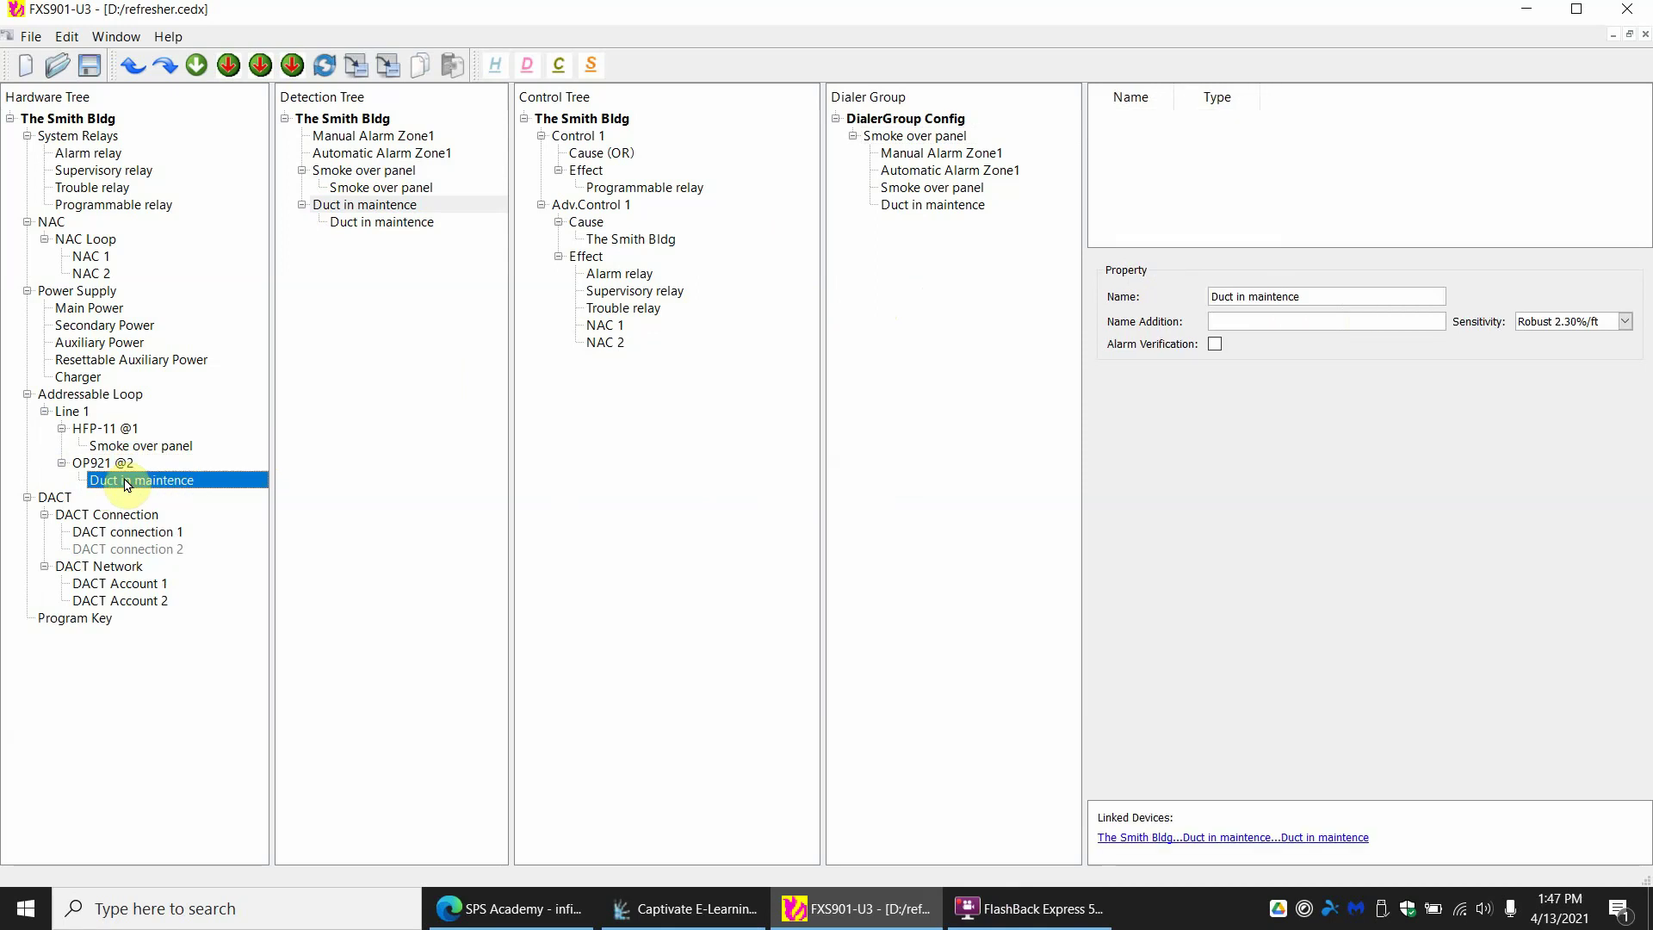
Add an Output Channel node under the OP921 @2 detector.
click(103, 467)
right_click(112, 466)
mouse_move(189, 471)
click(256, 472)
click(167, 499)
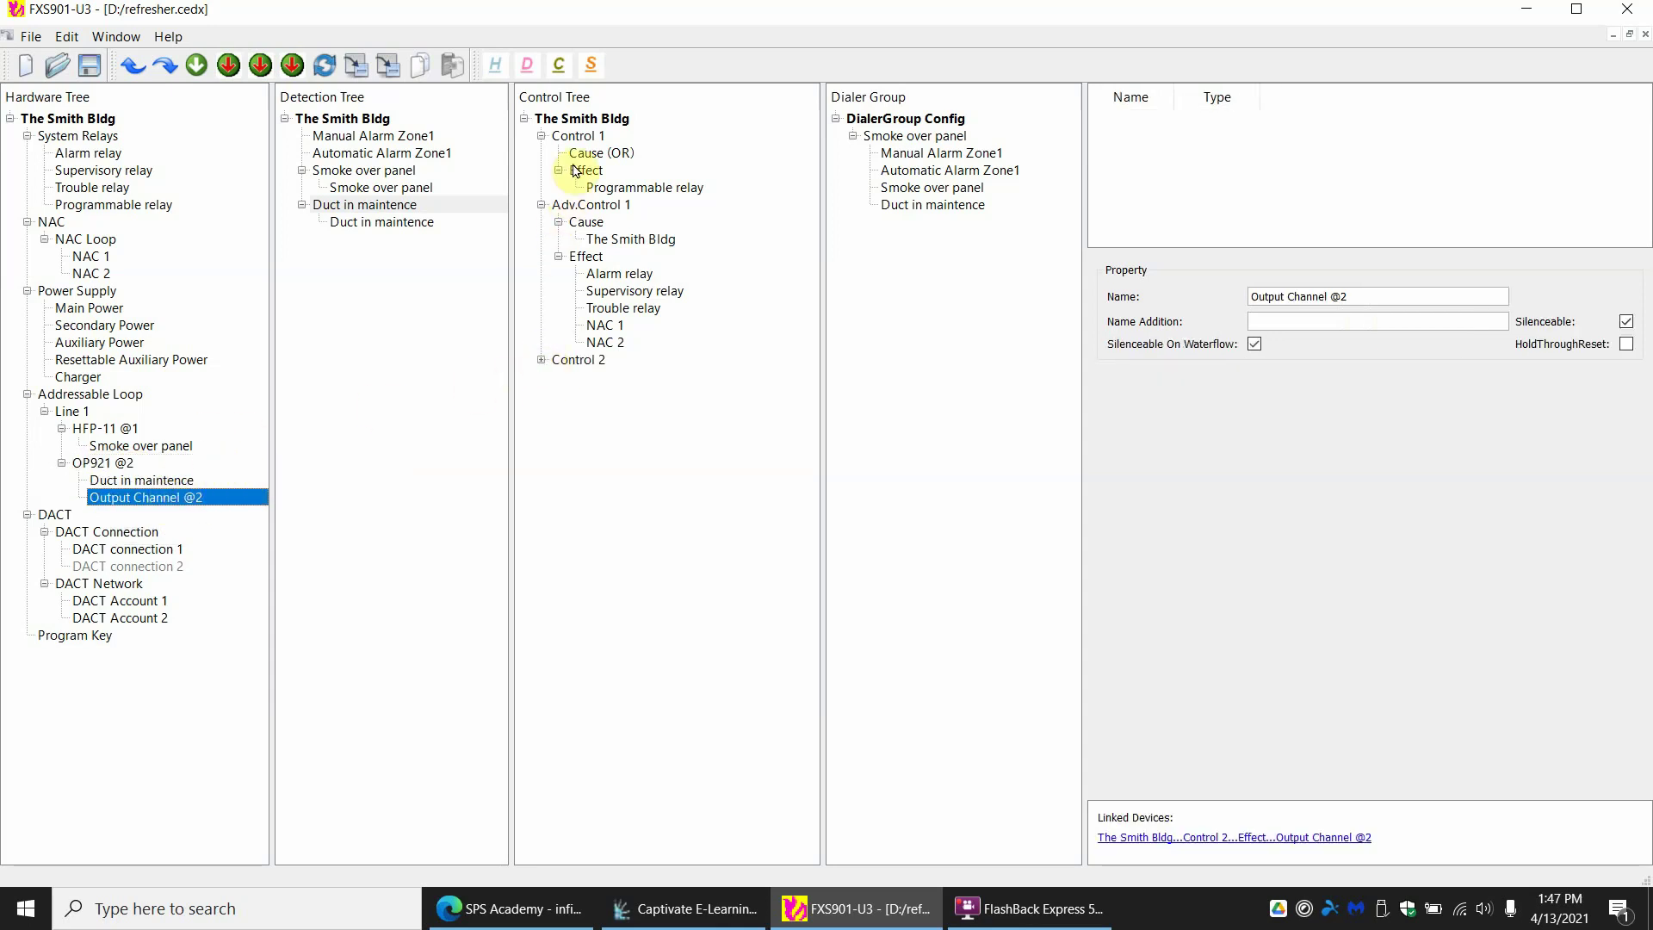
Verify in the Control Tree that Control 2 links Duct in maintence to Output Channel @2.
click(542, 360)
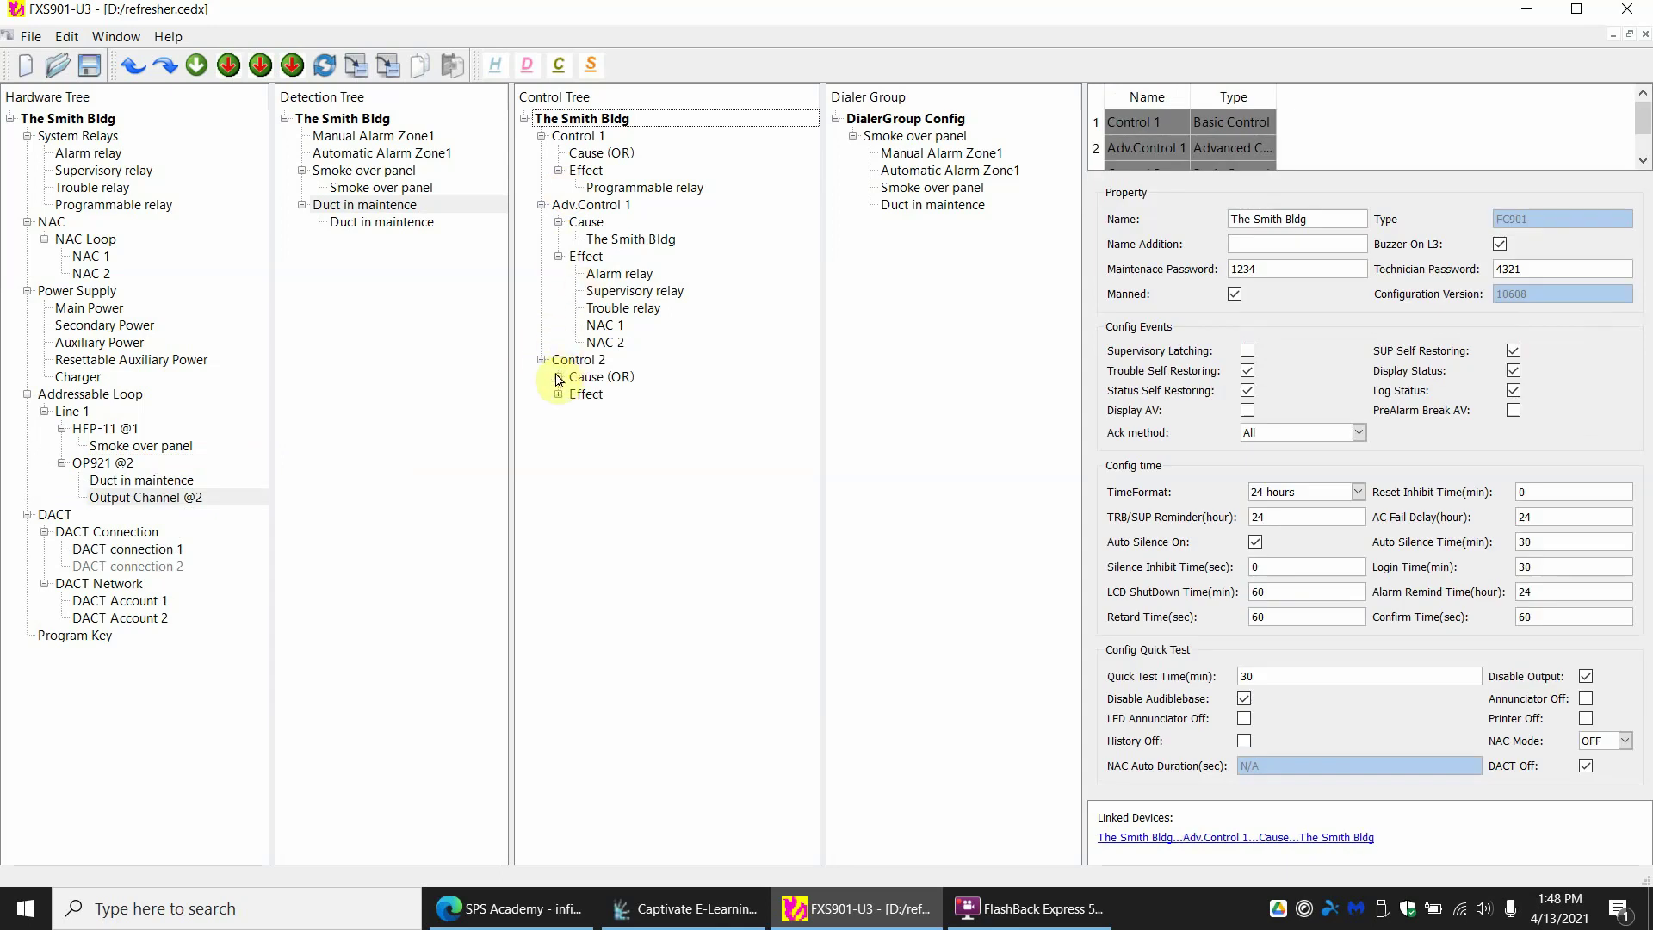
click(559, 377)
click(559, 412)
click(614, 397)
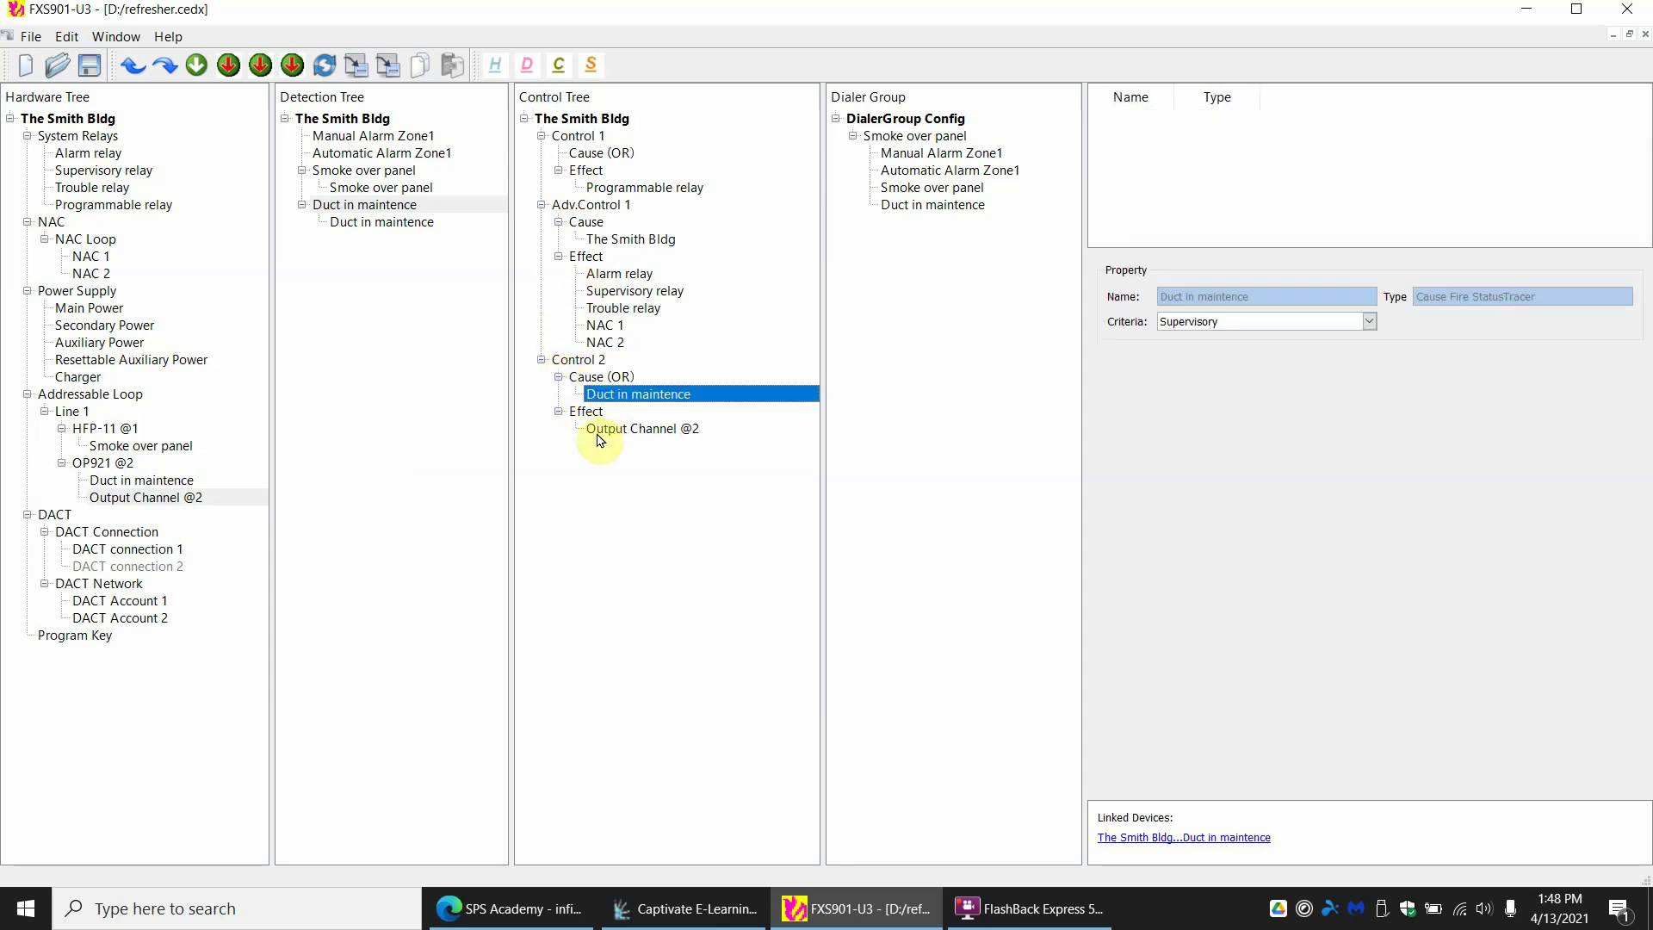
click(619, 431)
click(594, 361)
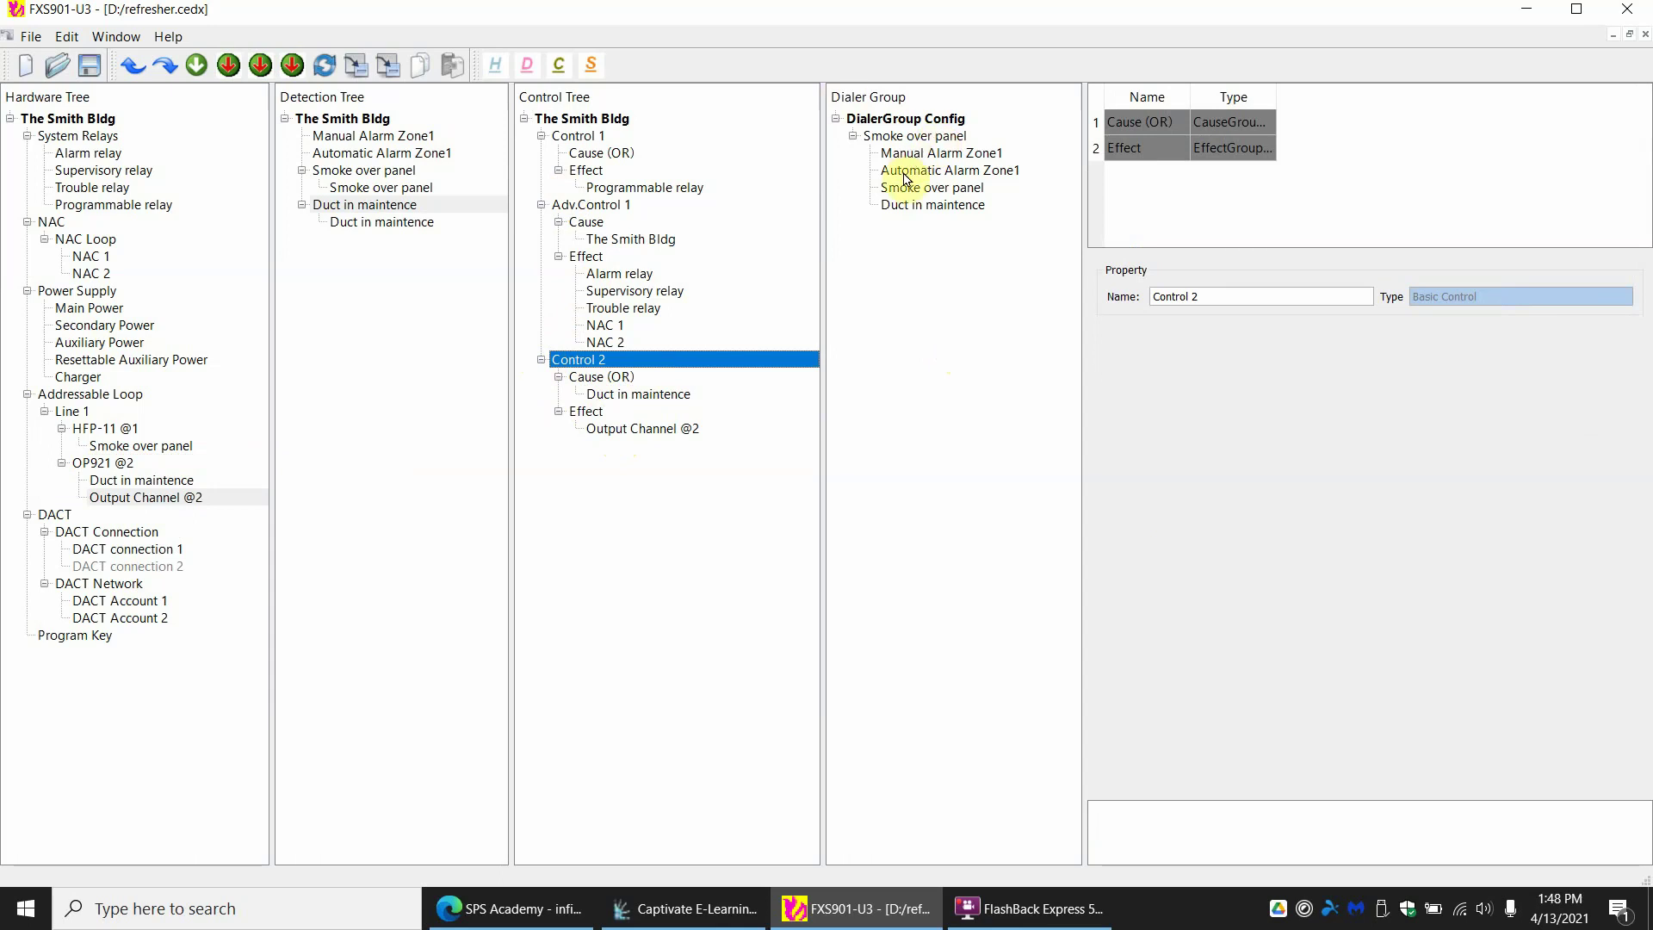
Add a new dialer group under DialerGroup Config and name it 'Duct in maintence'.
click(900, 205)
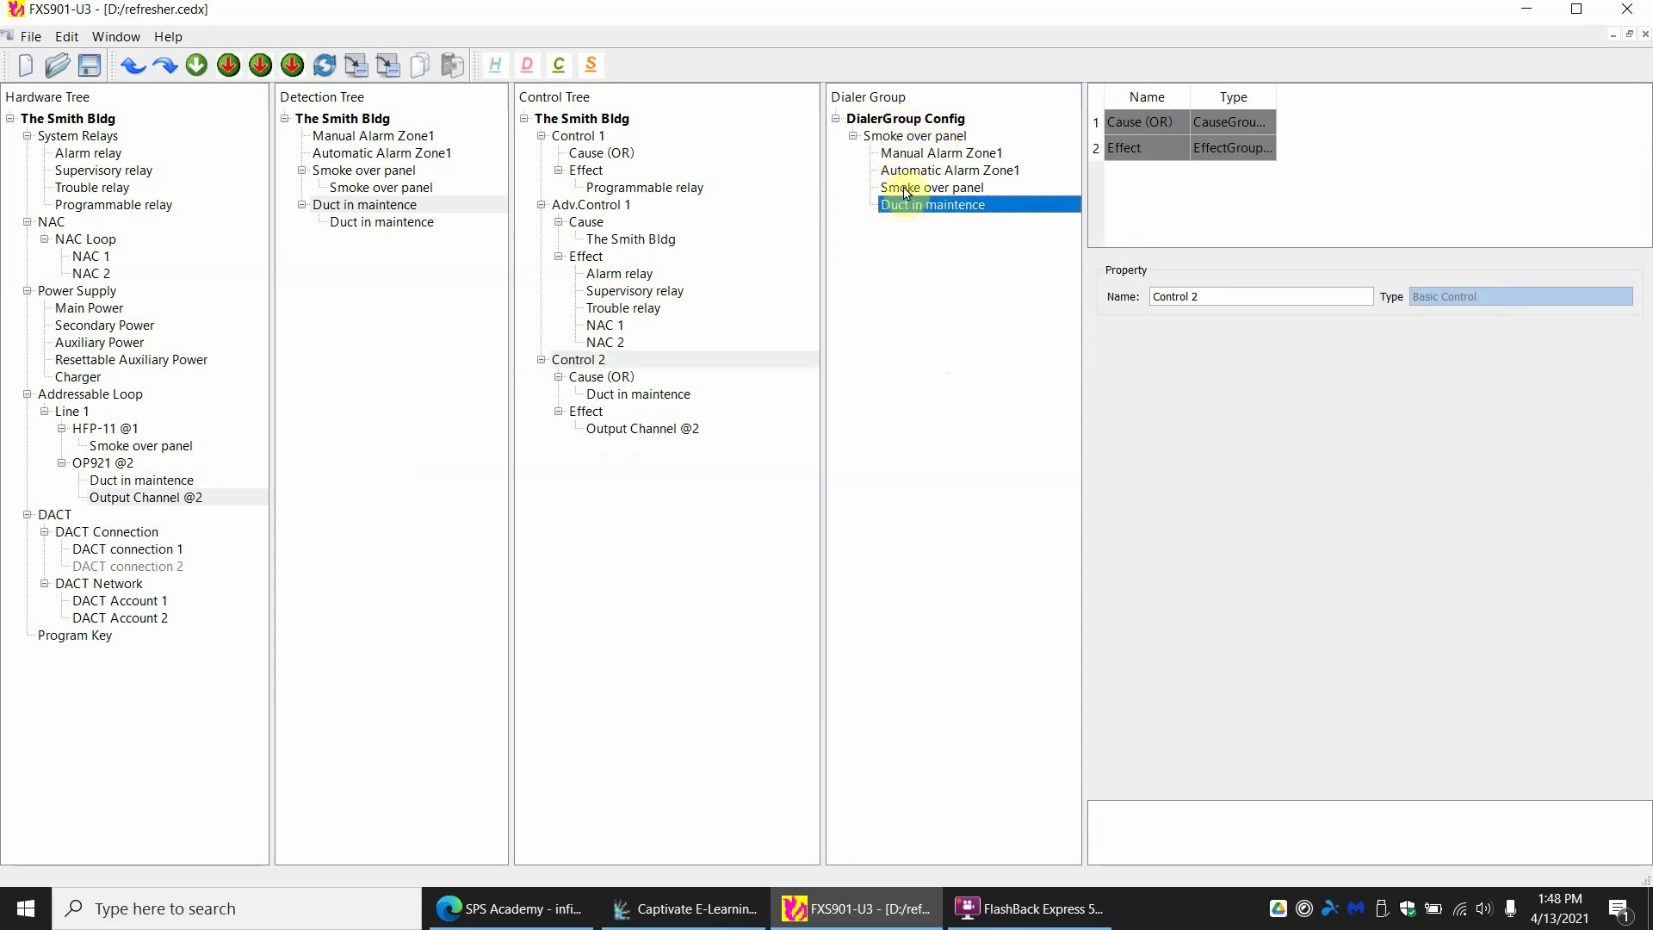
click(920, 137)
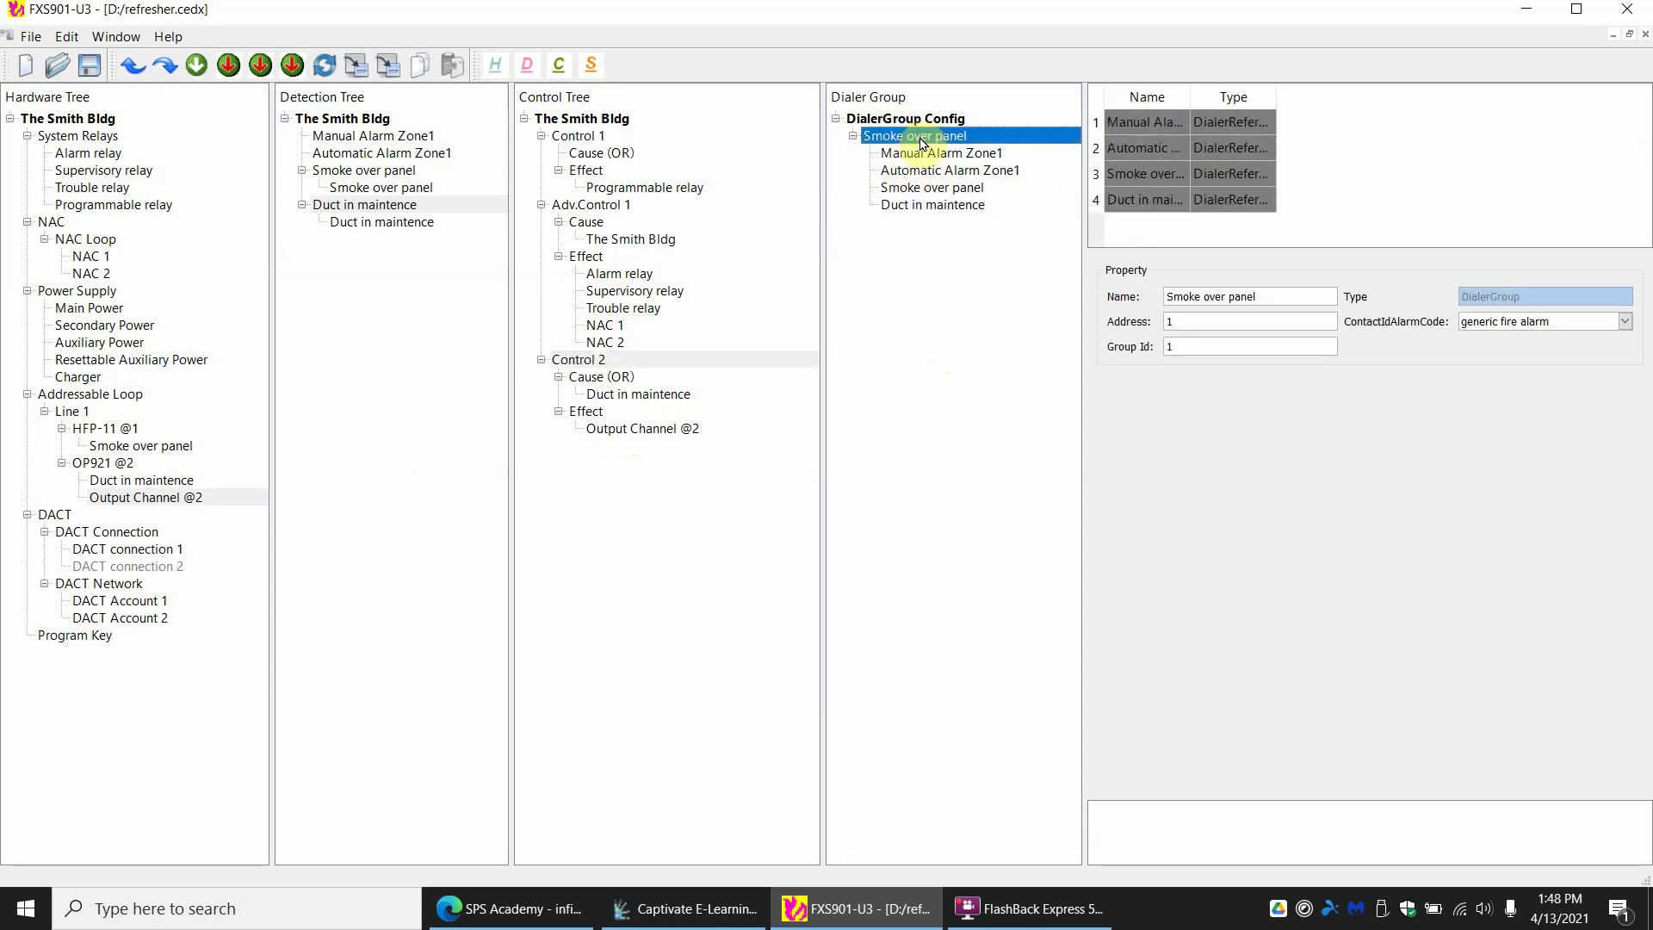
click(914, 204)
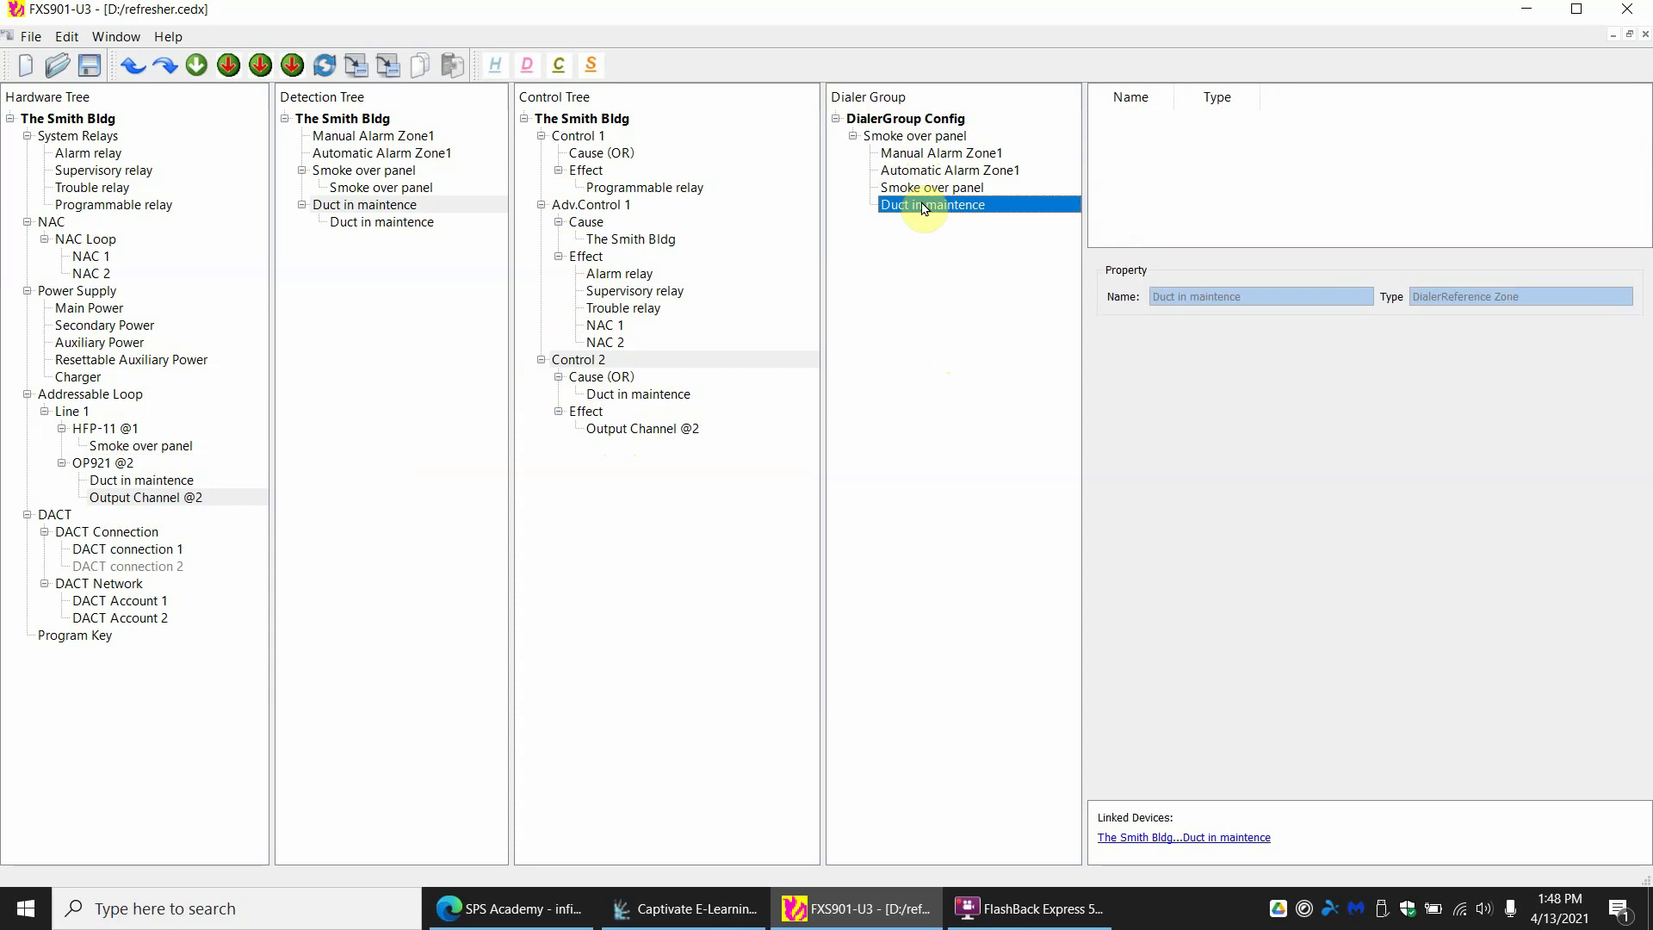
click(913, 118)
right_click(918, 118)
mouse_move(934, 135)
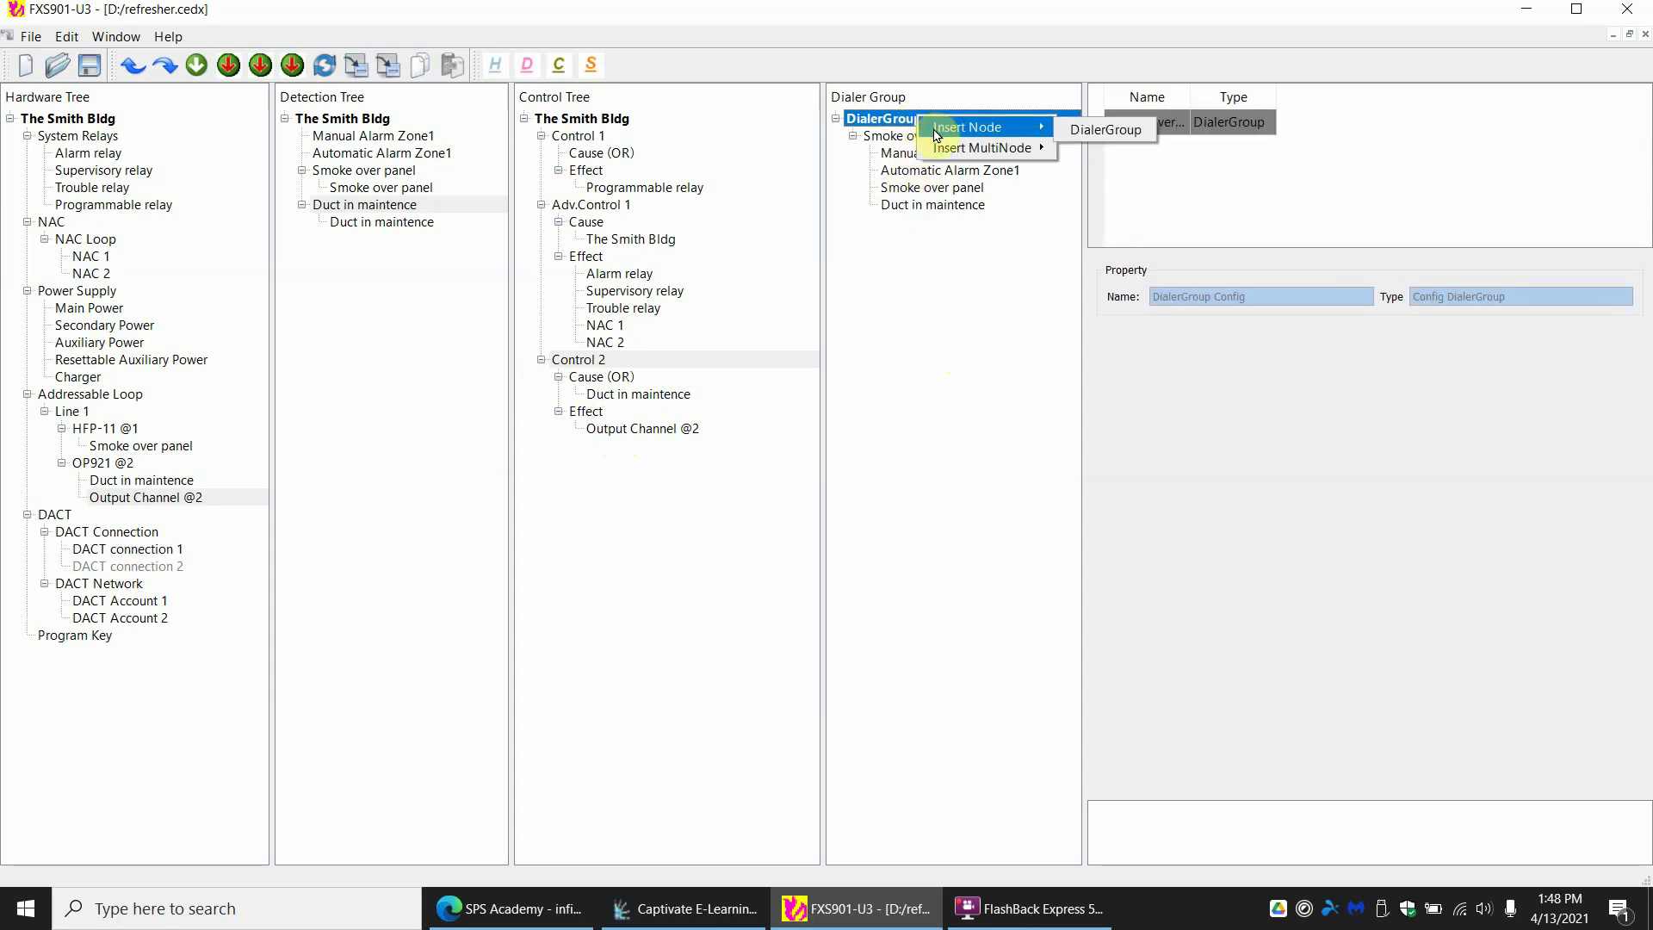
click(1081, 129)
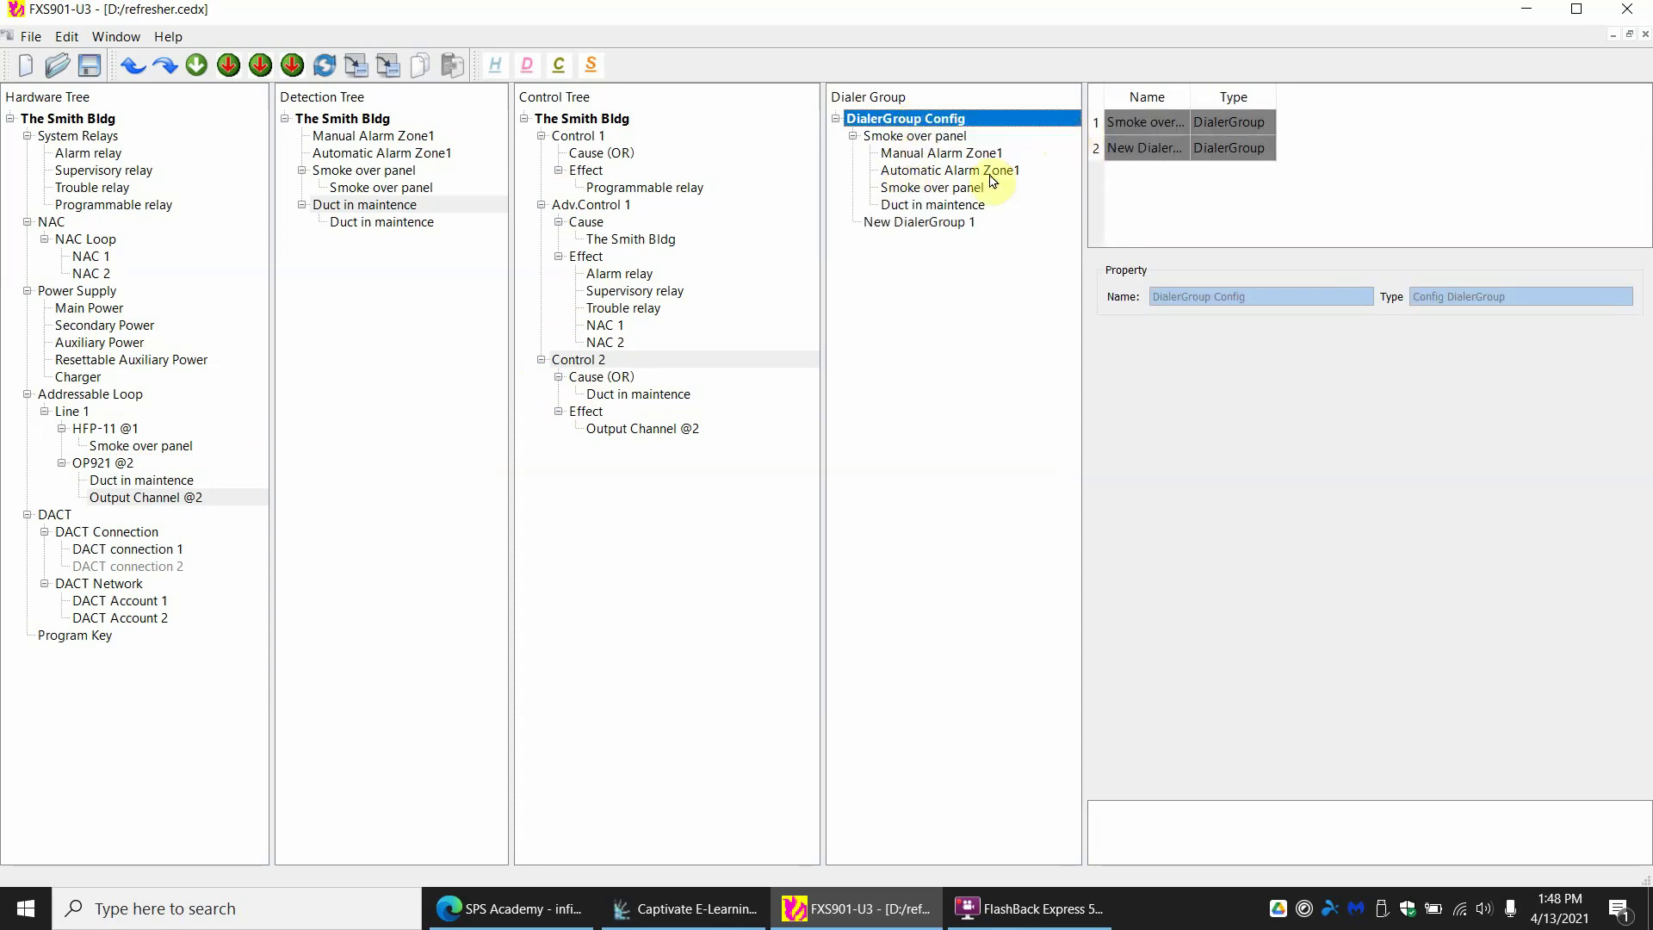
click(947, 222)
click(1285, 293)
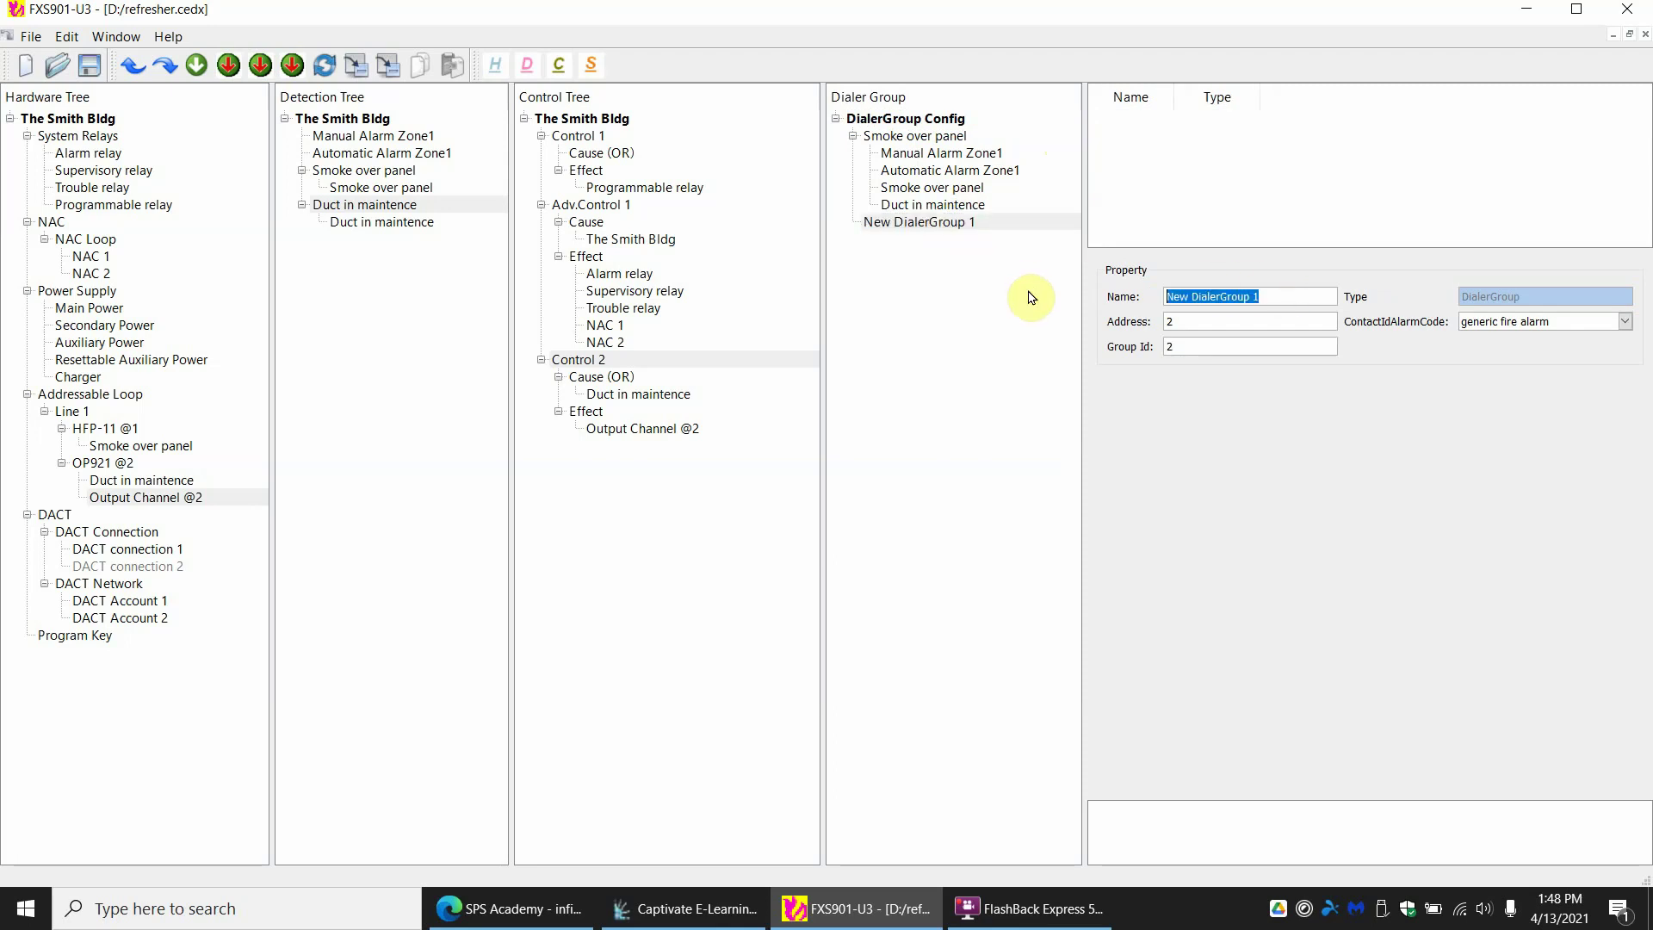
text(Duct in maintence)
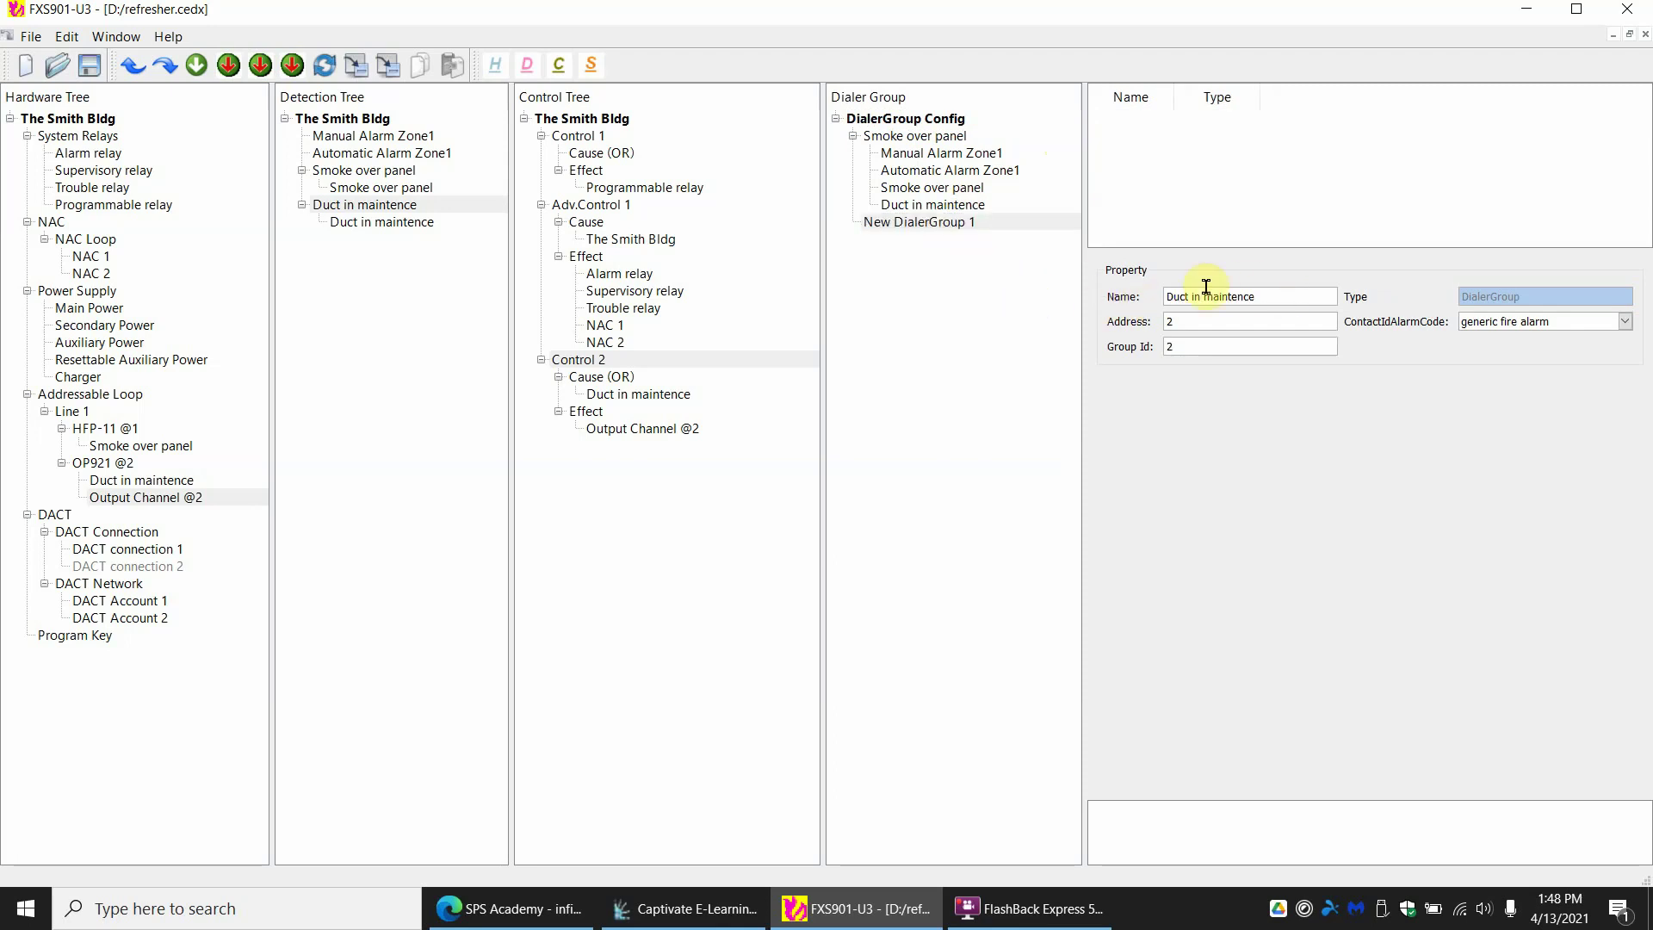
Move the Duct in maintence zone into the new dialer group.
click(939, 206)
drag(954, 211, 915, 229)
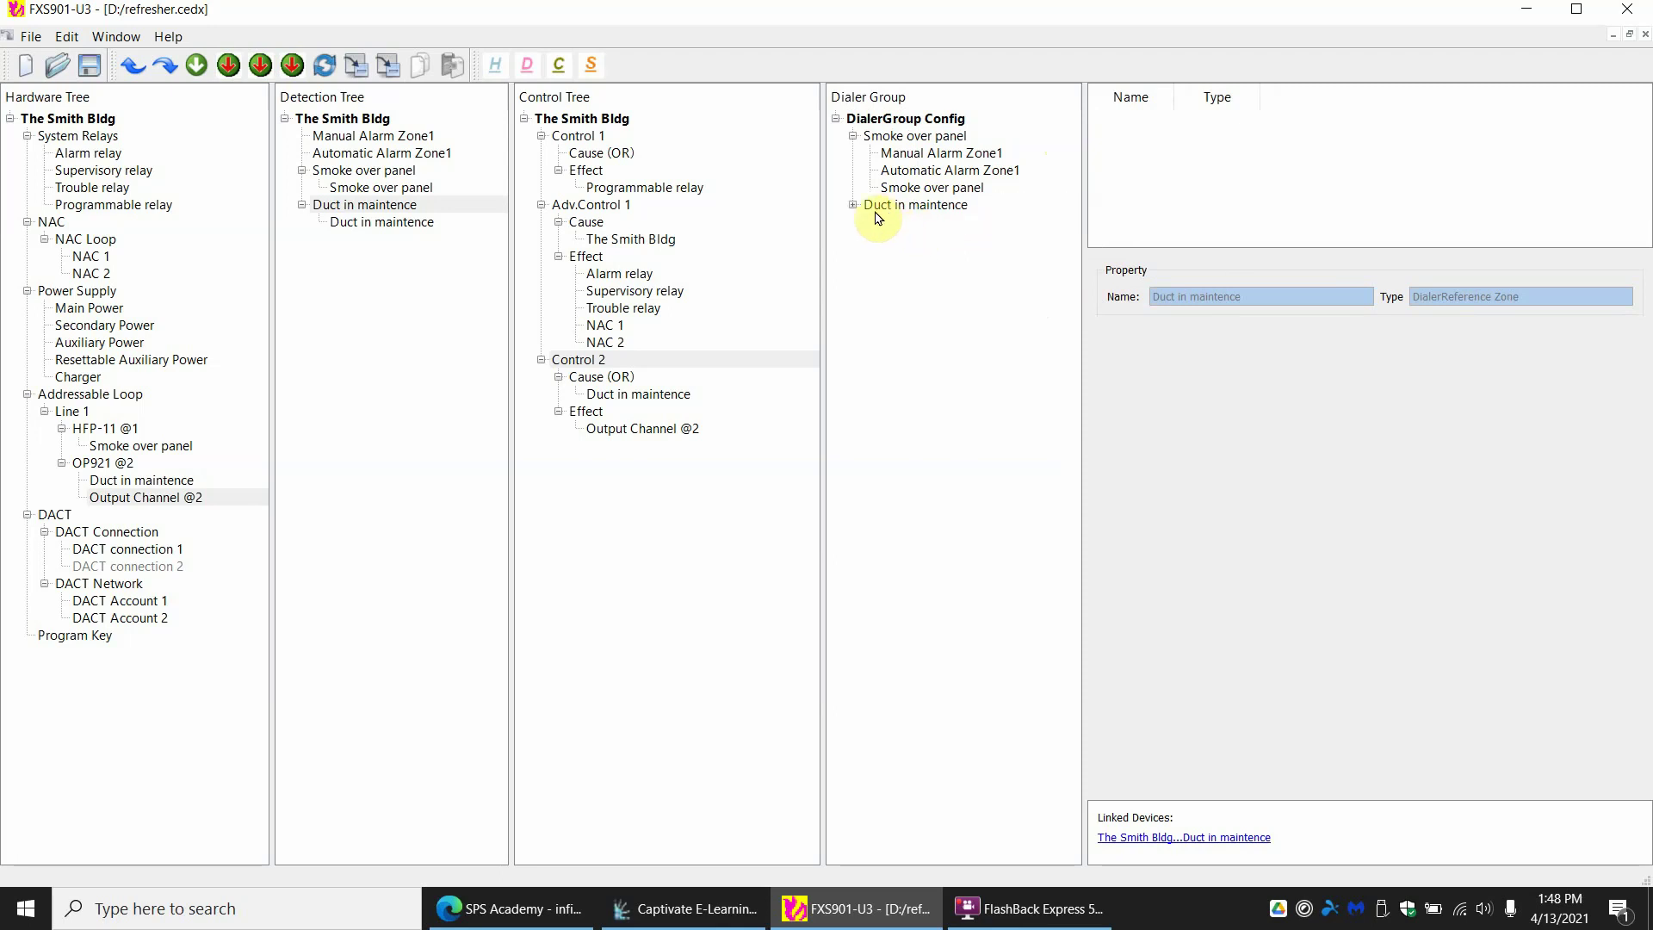
click(853, 204)
click(922, 210)
click(927, 227)
Set the group's ContactIdAlarmCode to duct alarm.
click(940, 206)
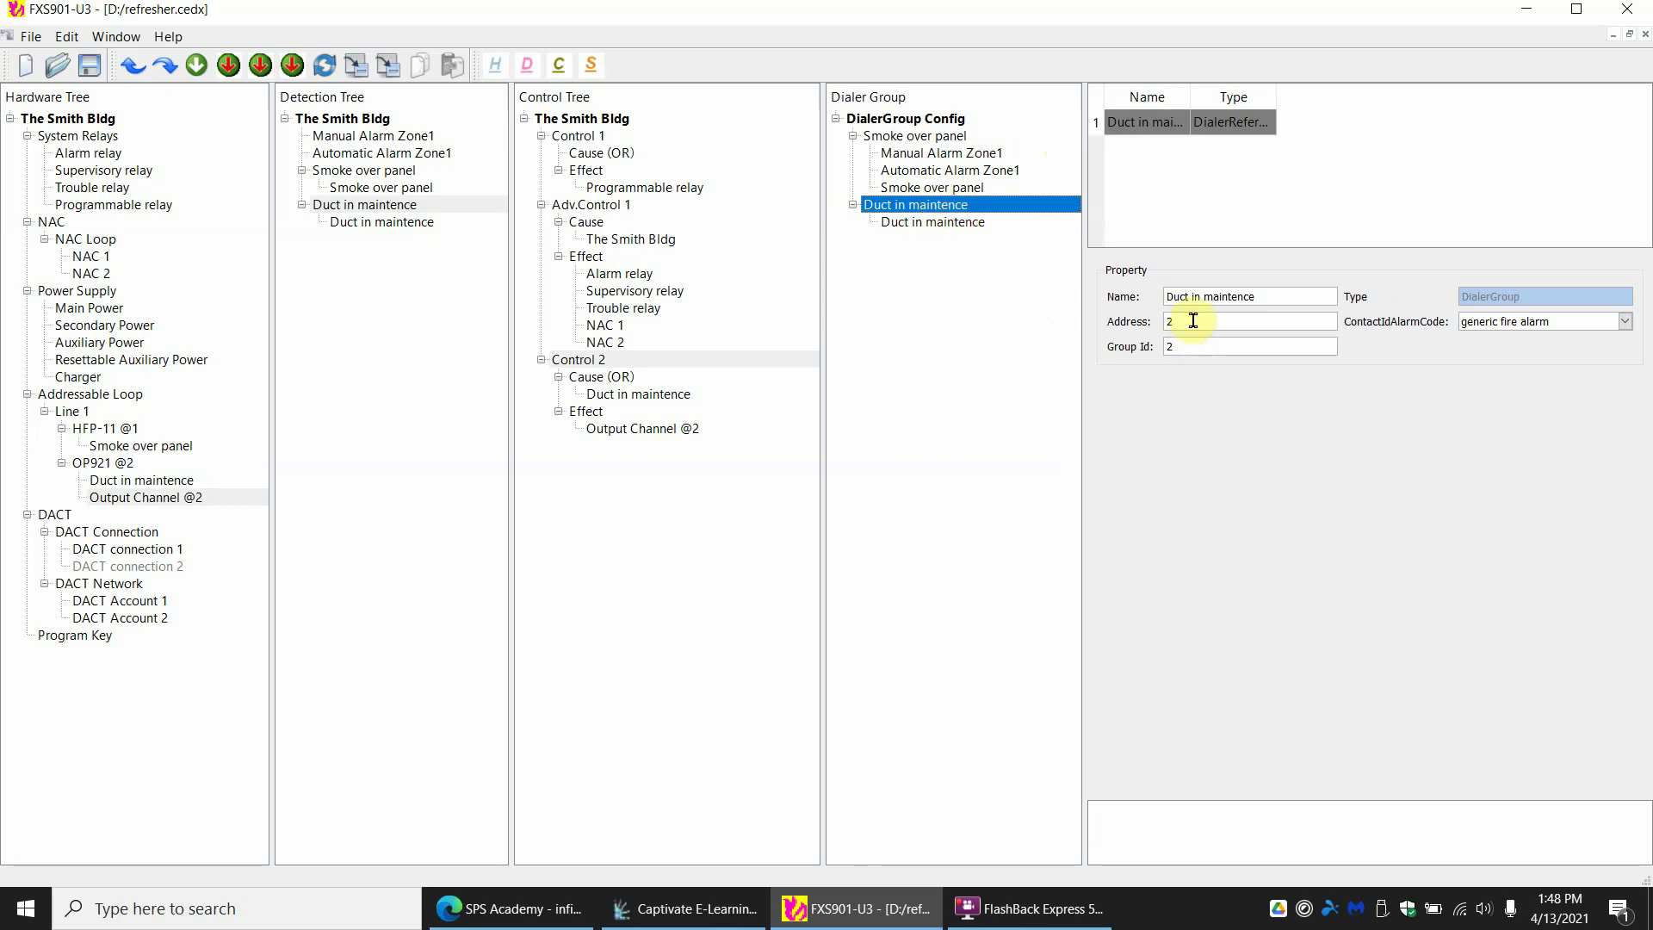
click(1505, 324)
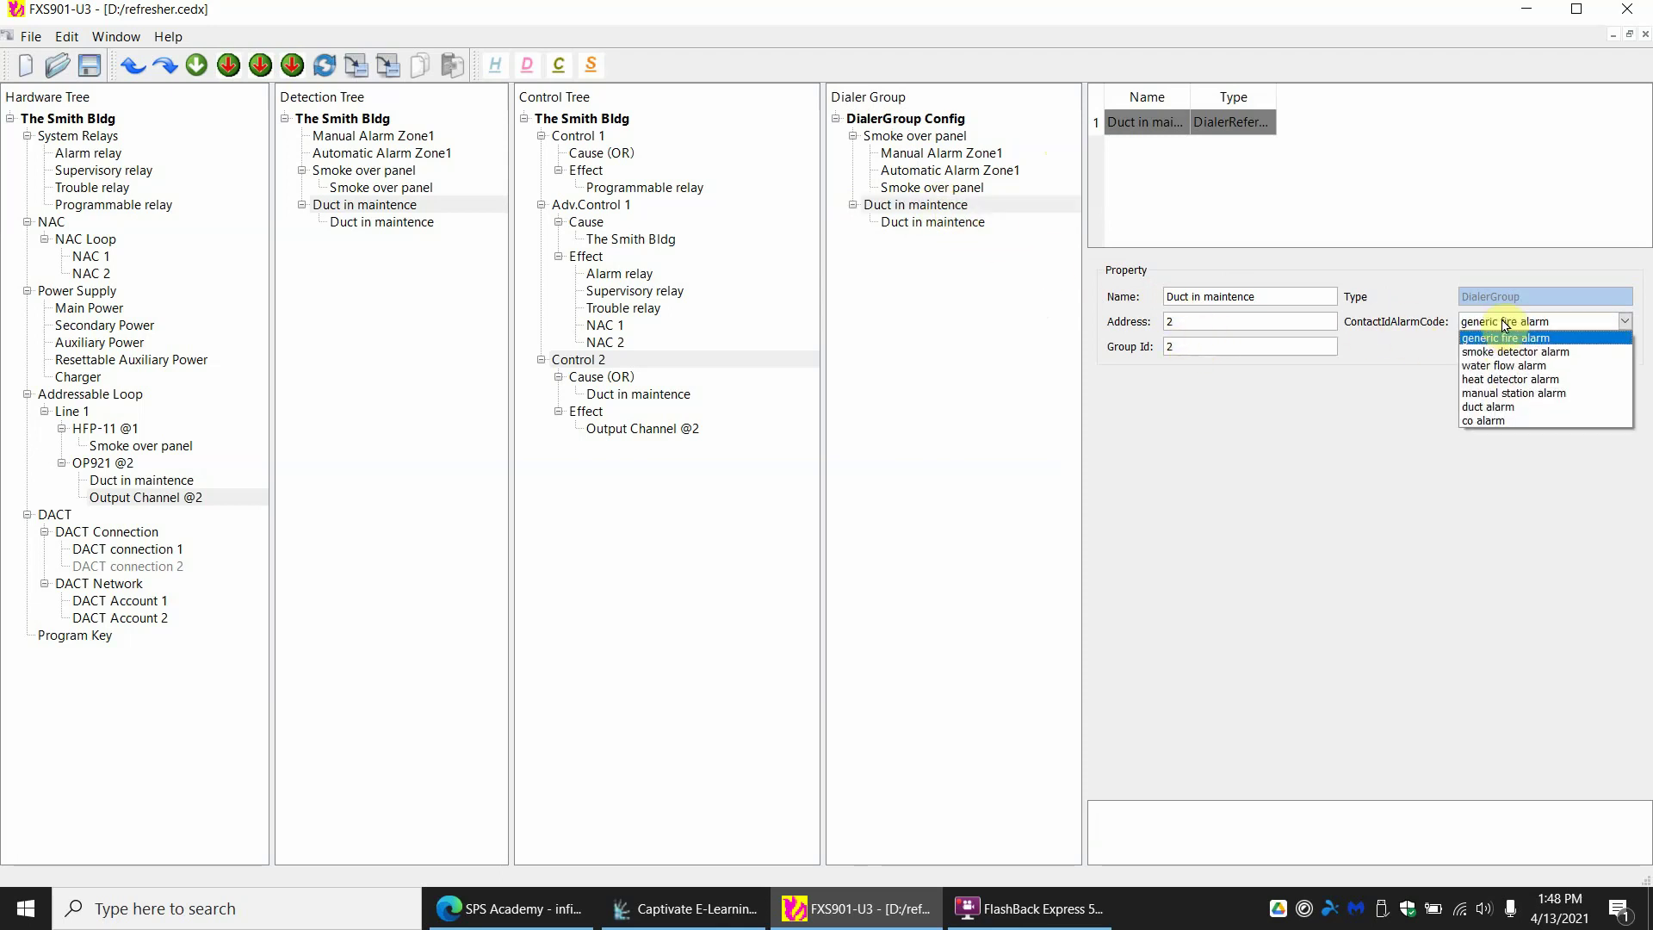
click(1496, 408)
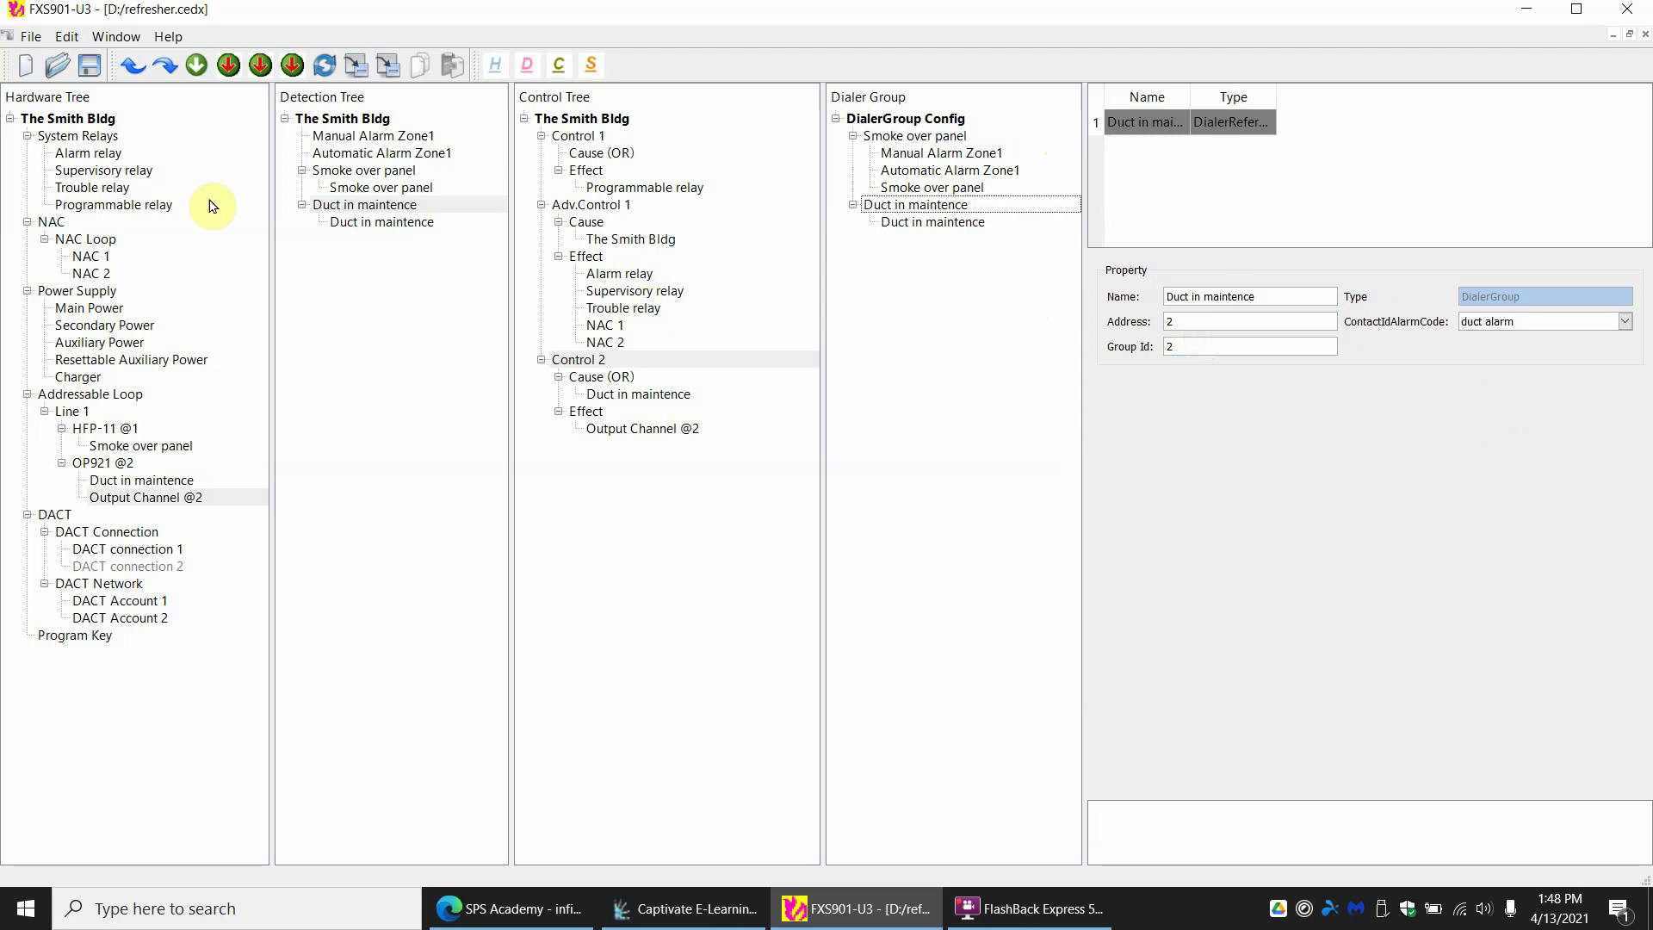
Save the configuration to refresher.cedx.
click(90, 66)
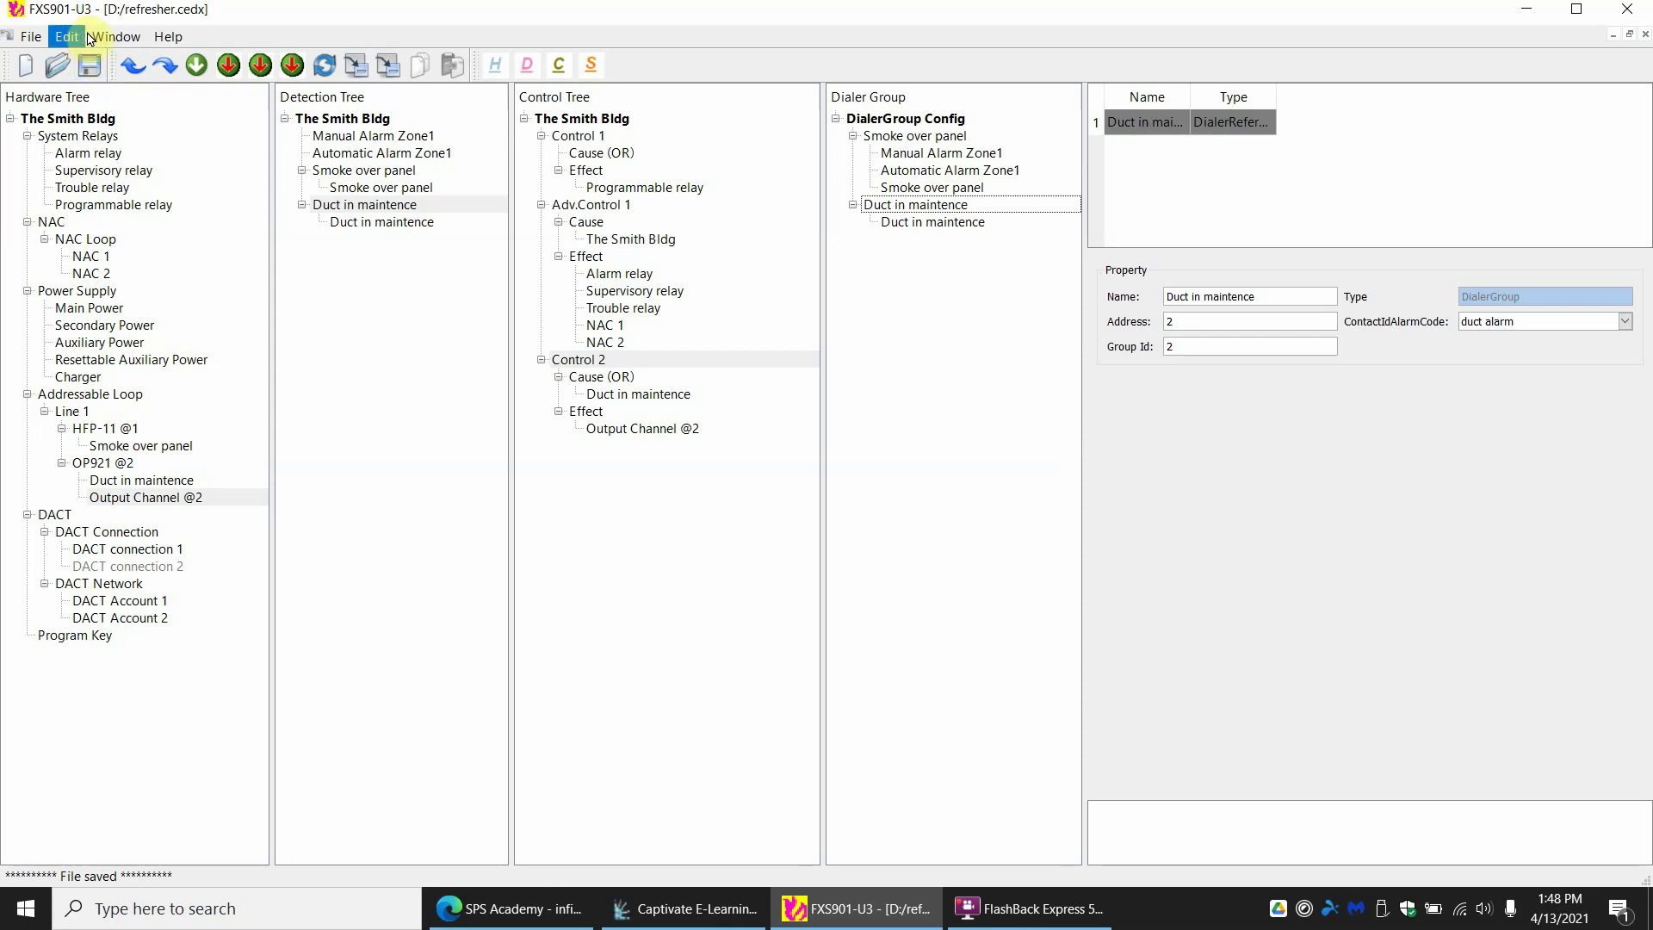
click(85, 37)
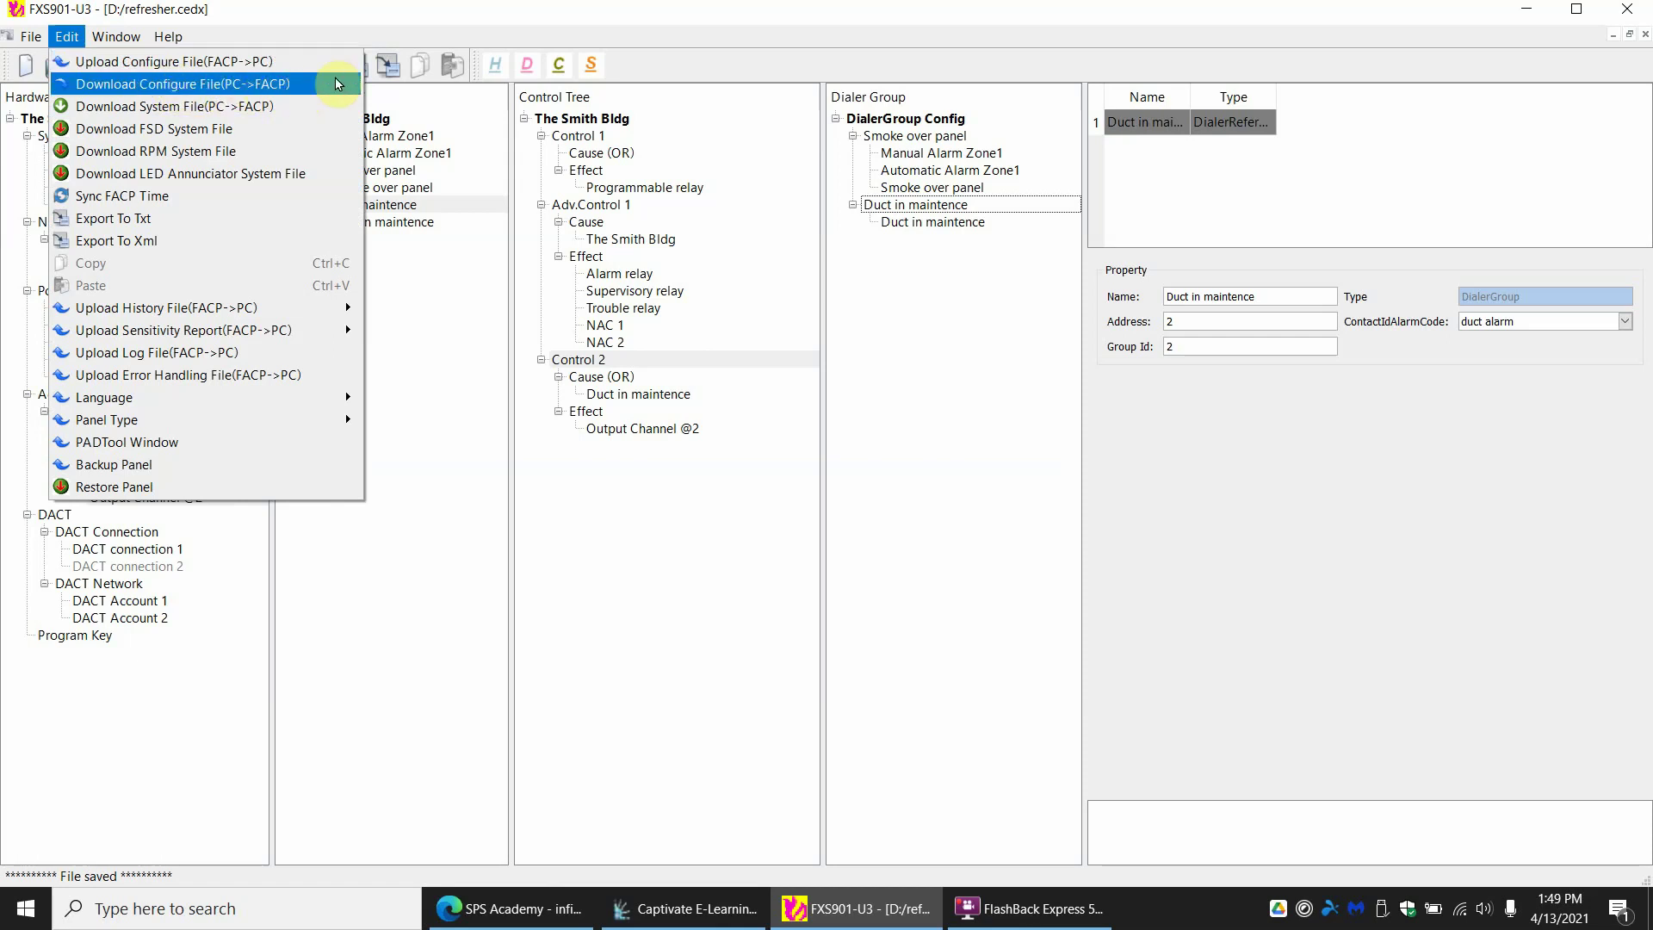
click(431, 35)
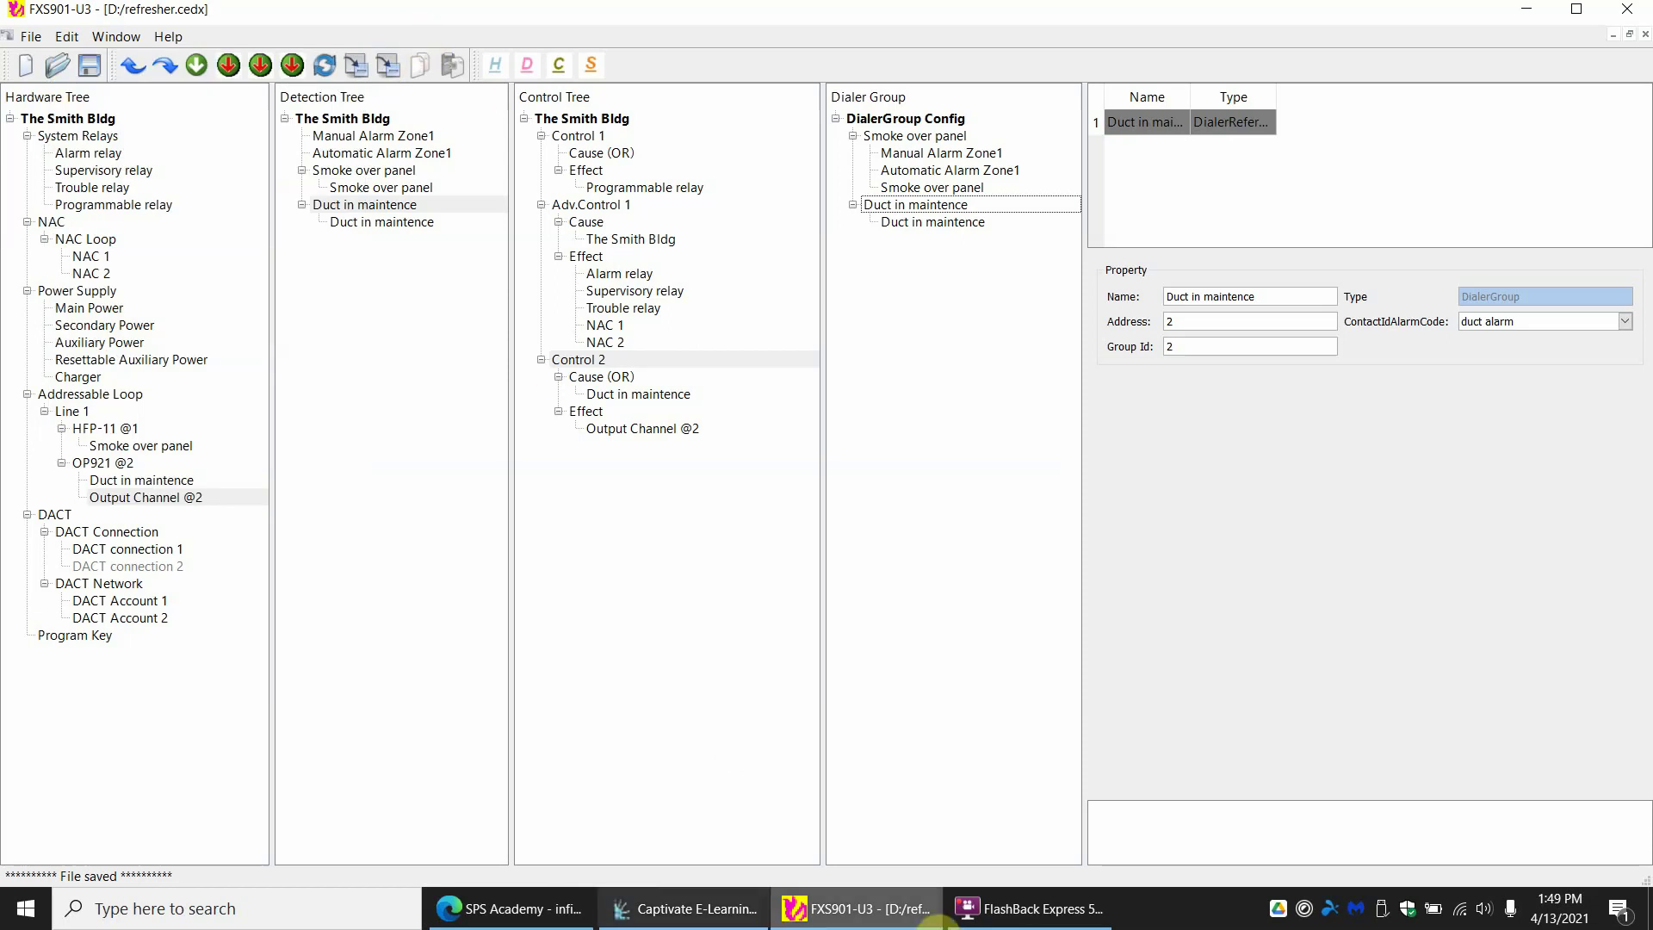